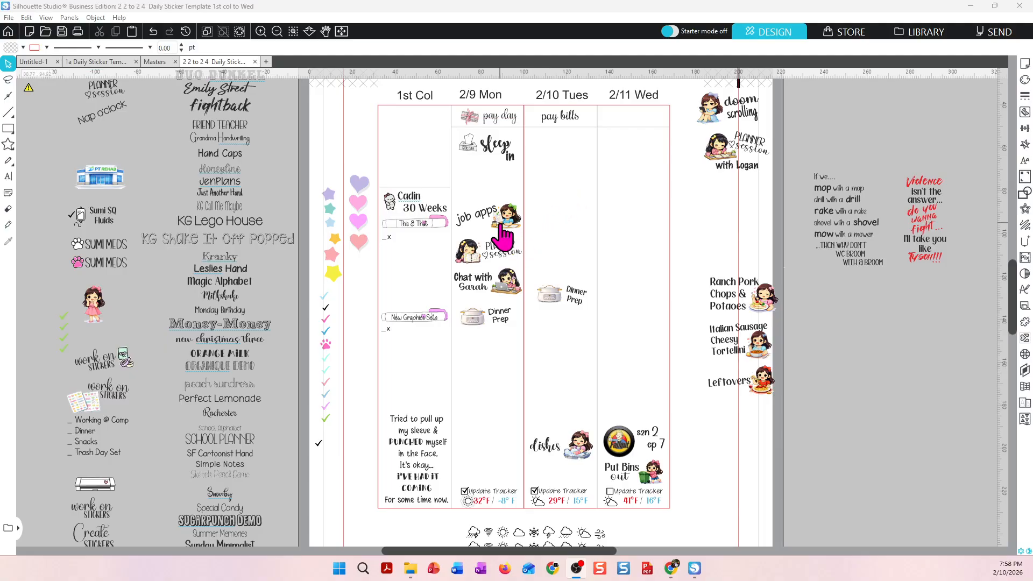
left_click_drag(94, 312, 508, 356)
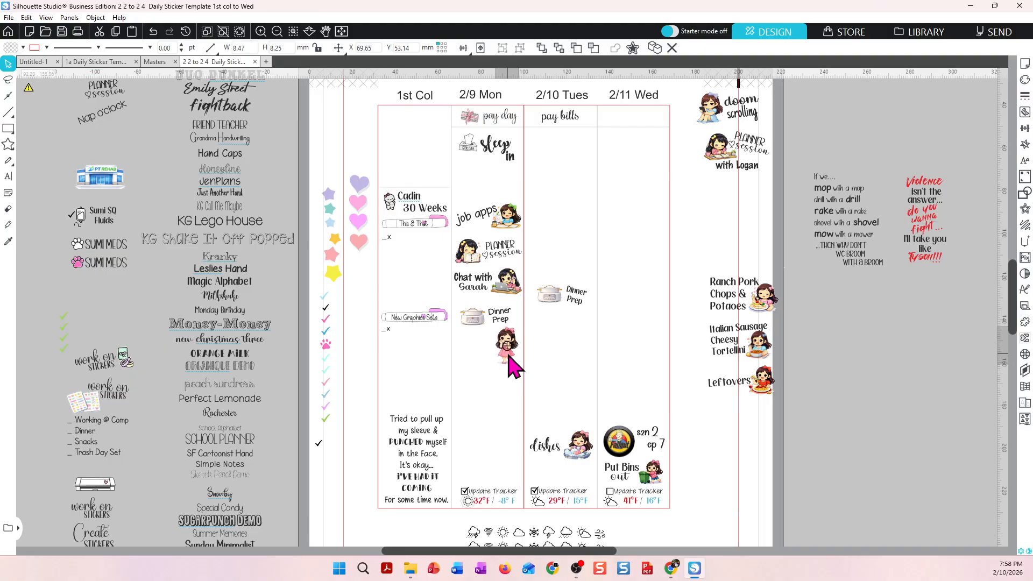
left_click(489, 388)
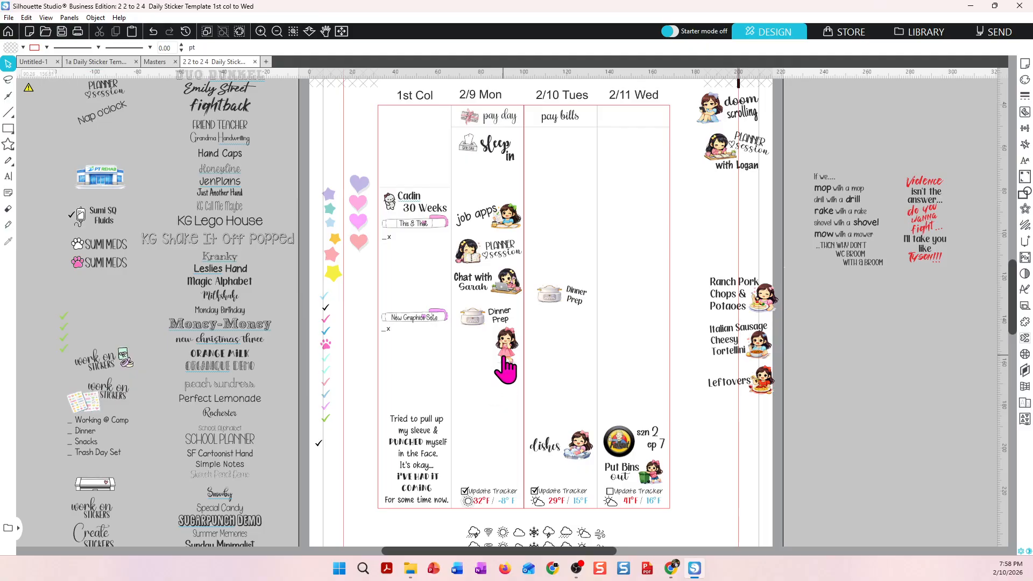
left_click_drag(509, 371, 97, 319)
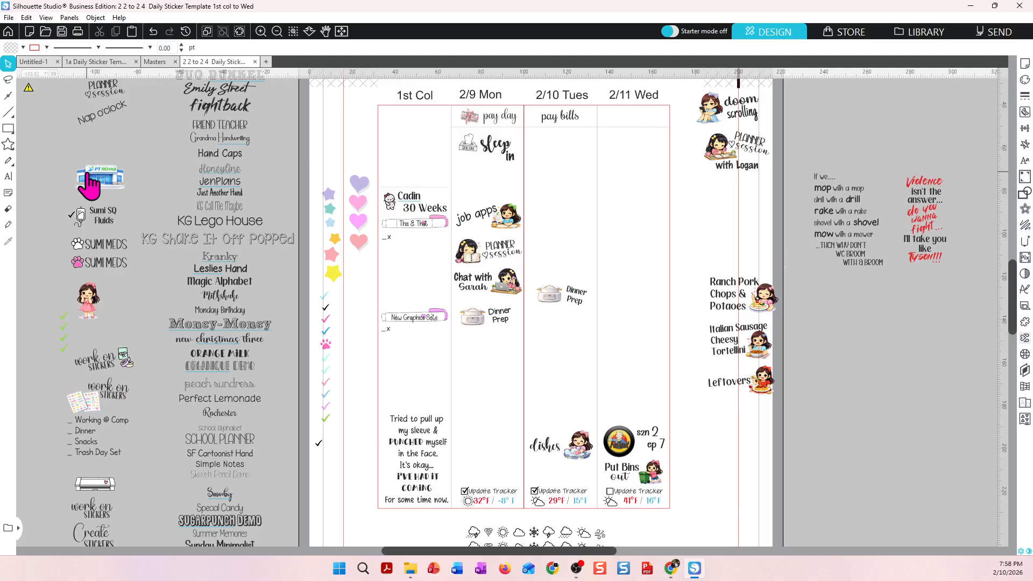
left_click(9, 180)
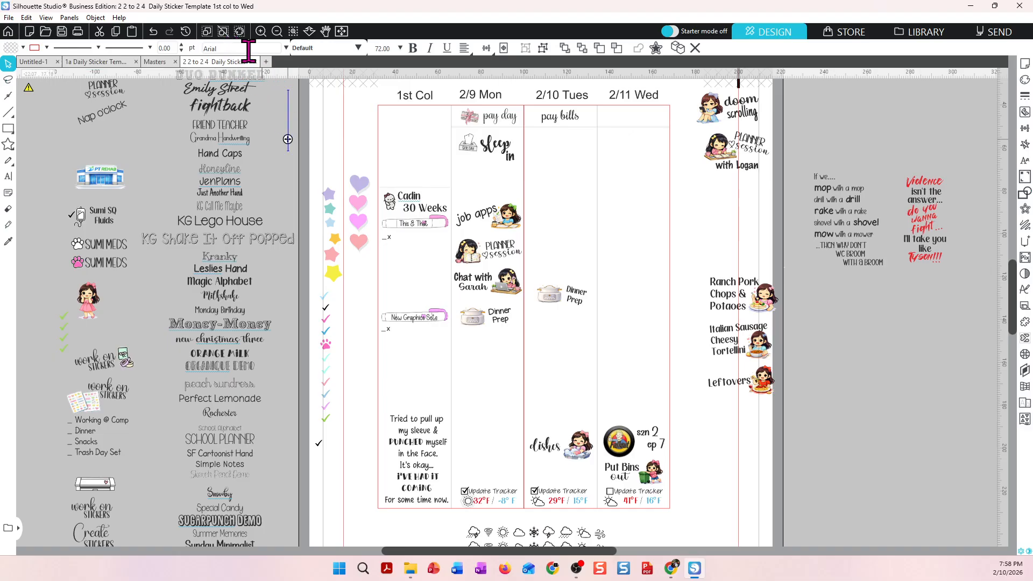
left_click(286, 48)
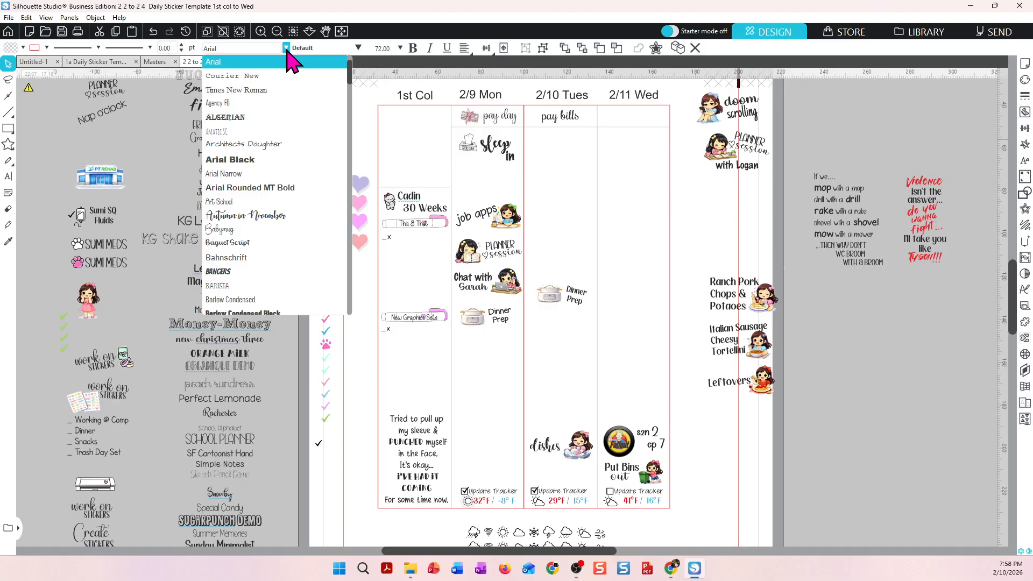
left_click(276, 271)
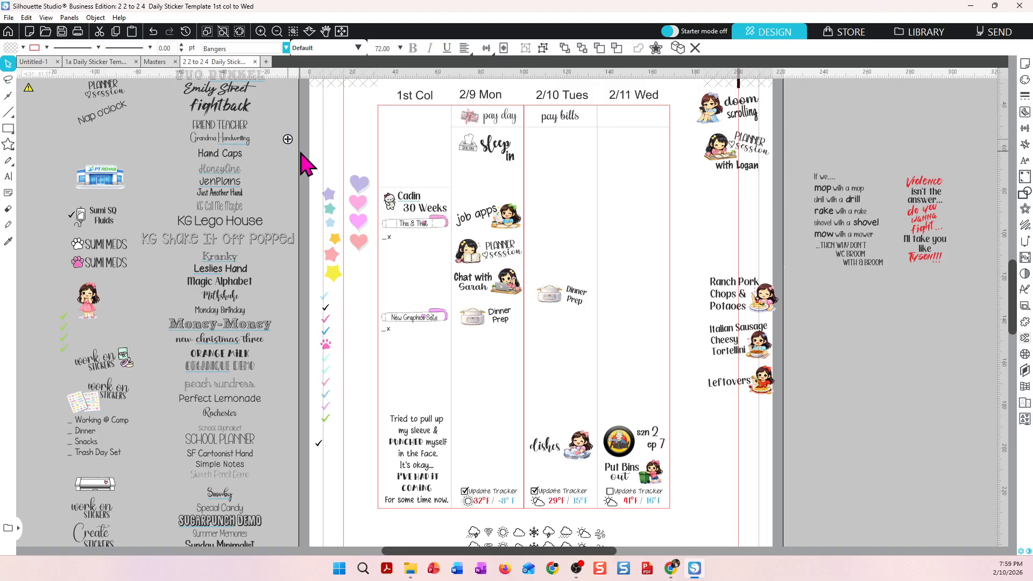
left_click(292, 122)
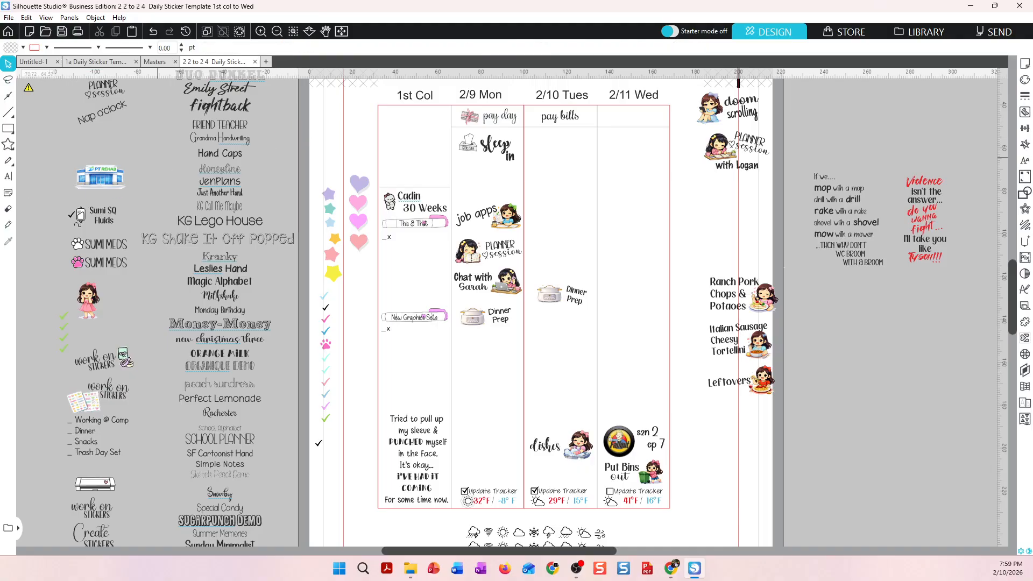
Create a text box above the planner's left edge containing the word Bangers.
left_click(8, 176)
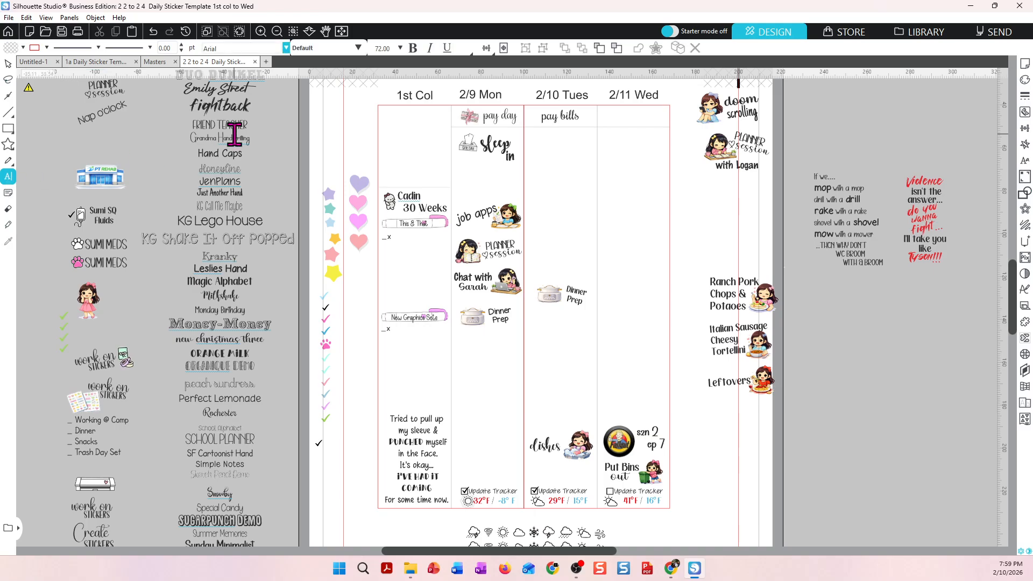
left_click(276, 123)
type("B")
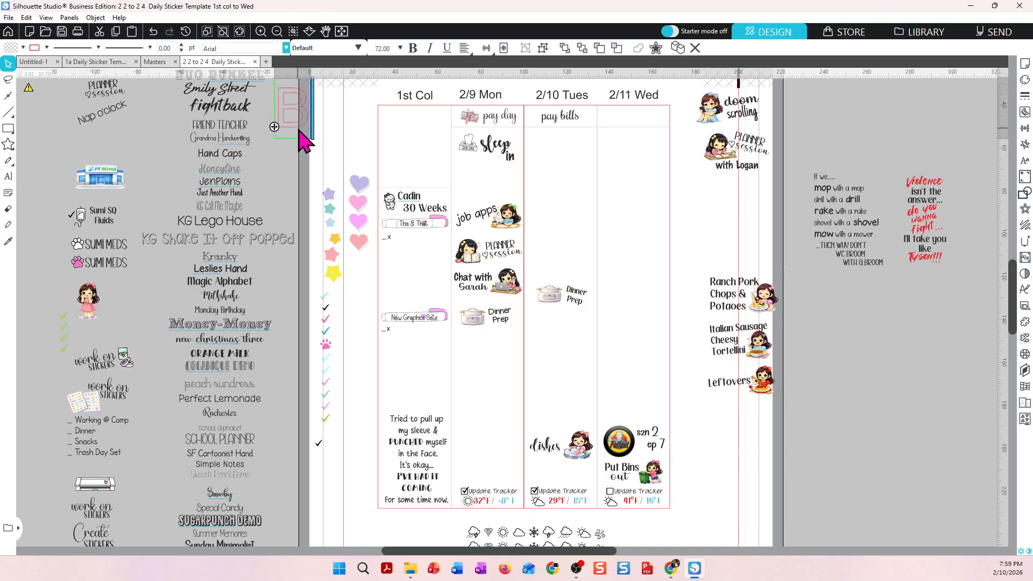
type("ang")
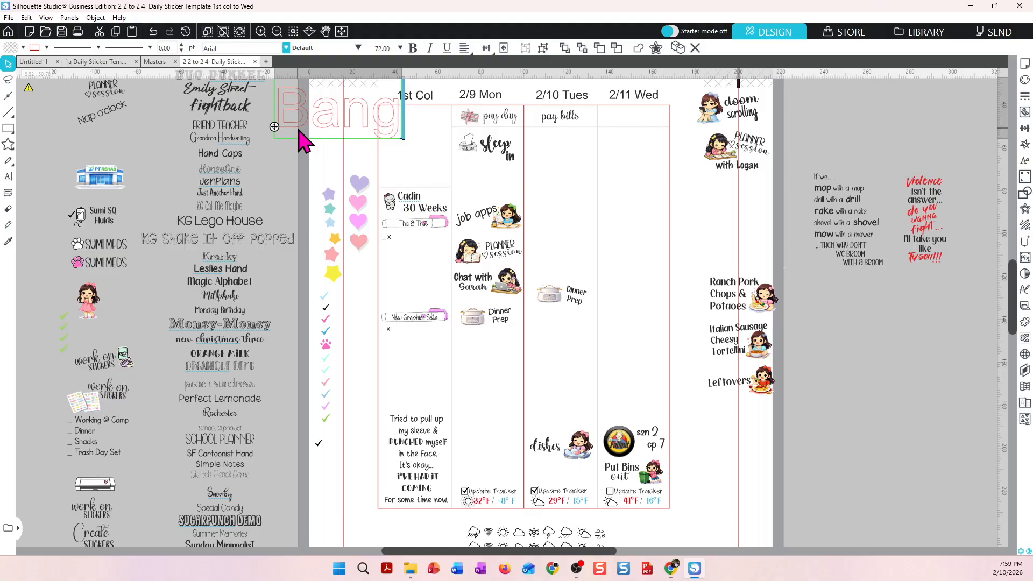
type("ers")
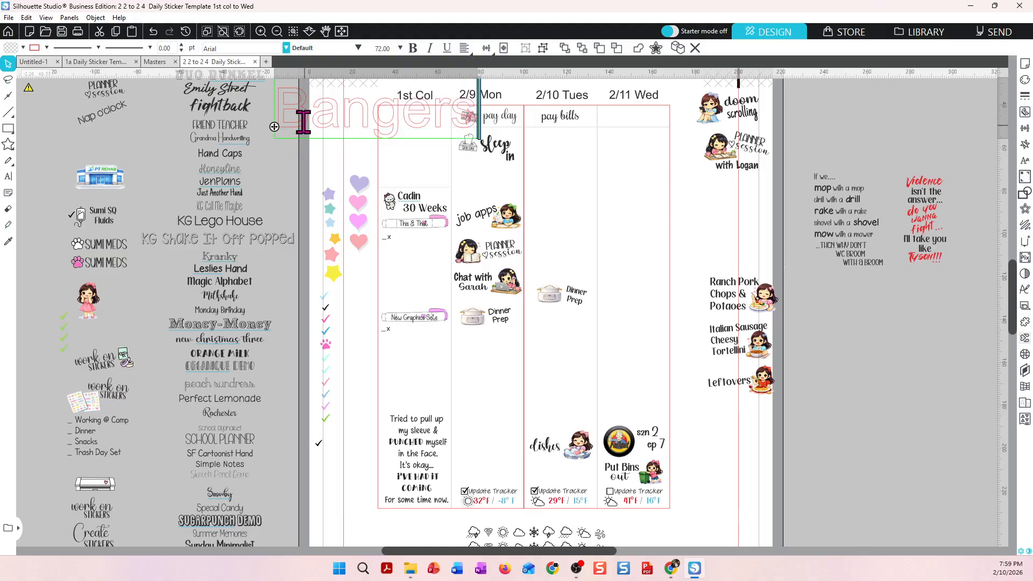
Change the font of the Bangers text to Bangers.
left_click_drag(282, 110, 500, 134)
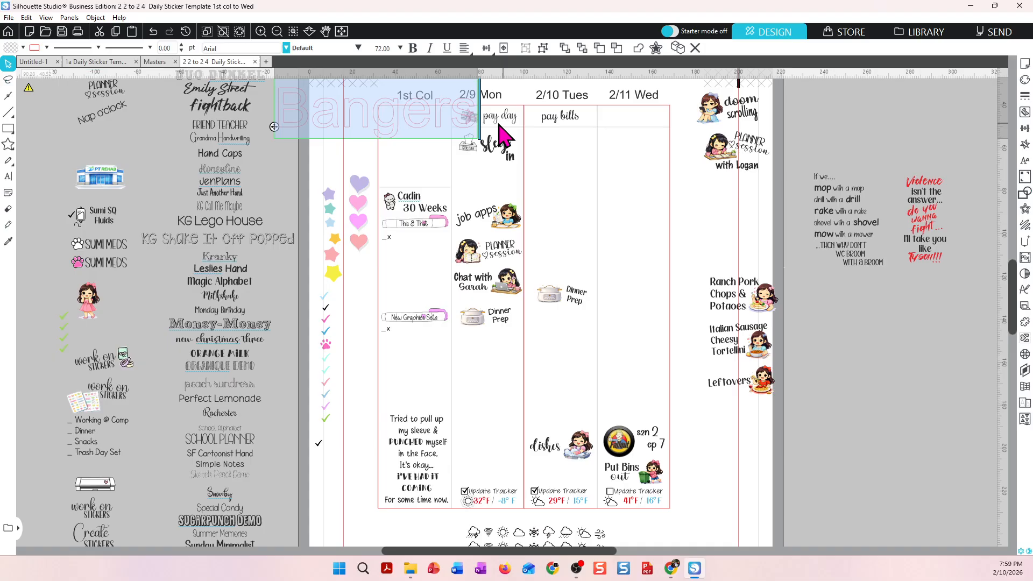
left_click(287, 47)
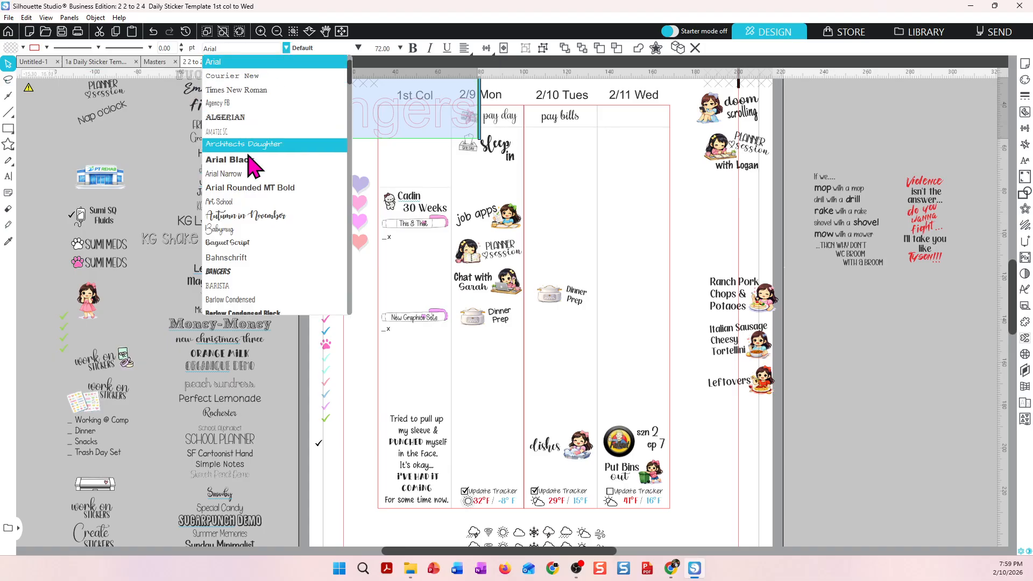
left_click(241, 274)
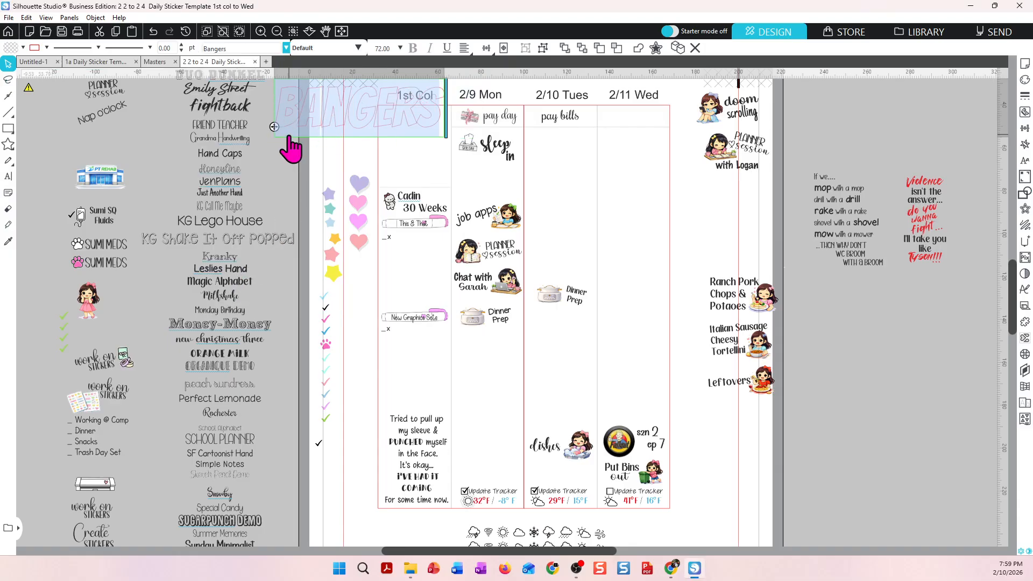
Move the Bangers text slightly down and fill it with black.
left_click_drag(291, 137, 279, 170)
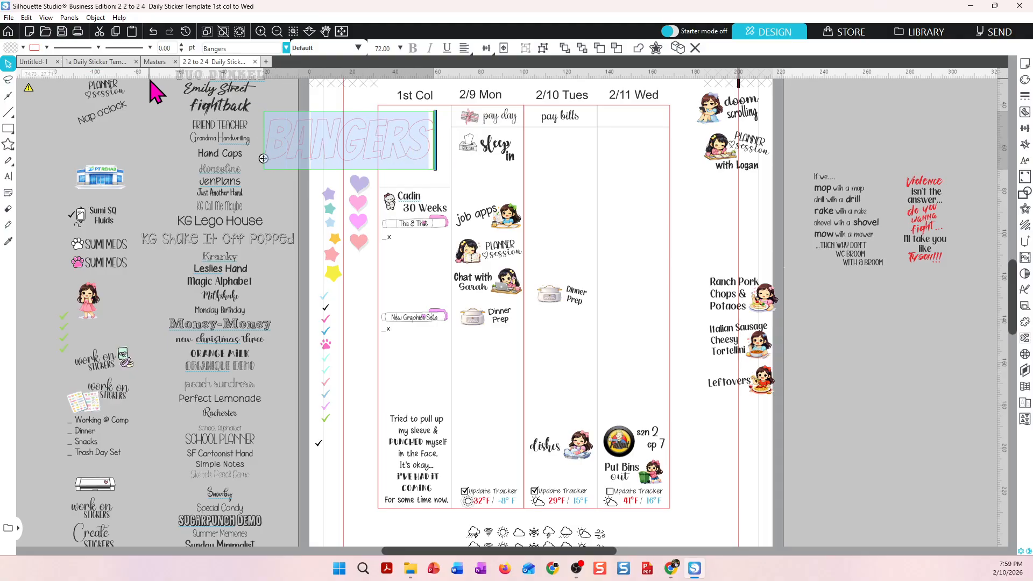
left_click(47, 48)
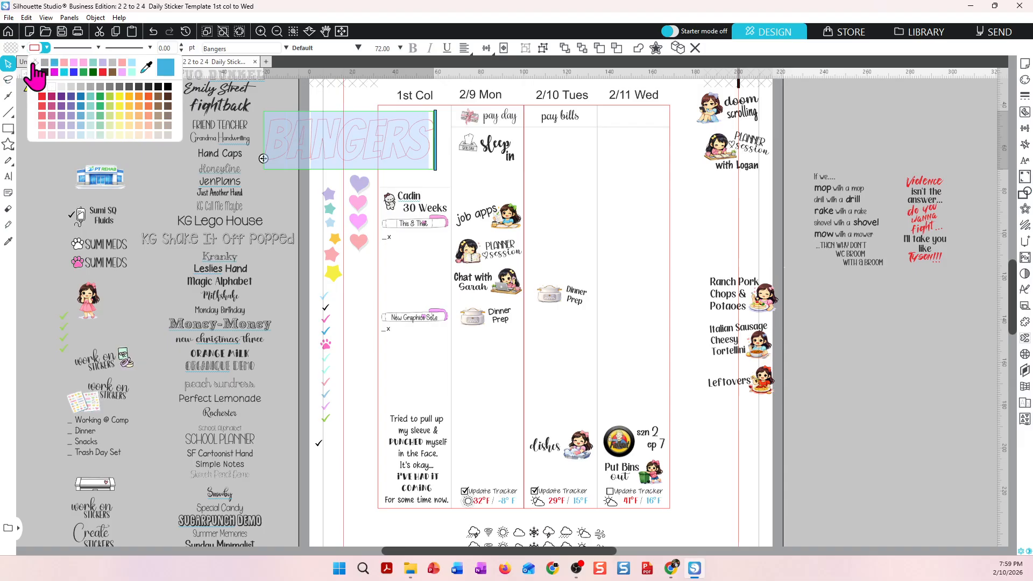
left_click(22, 47)
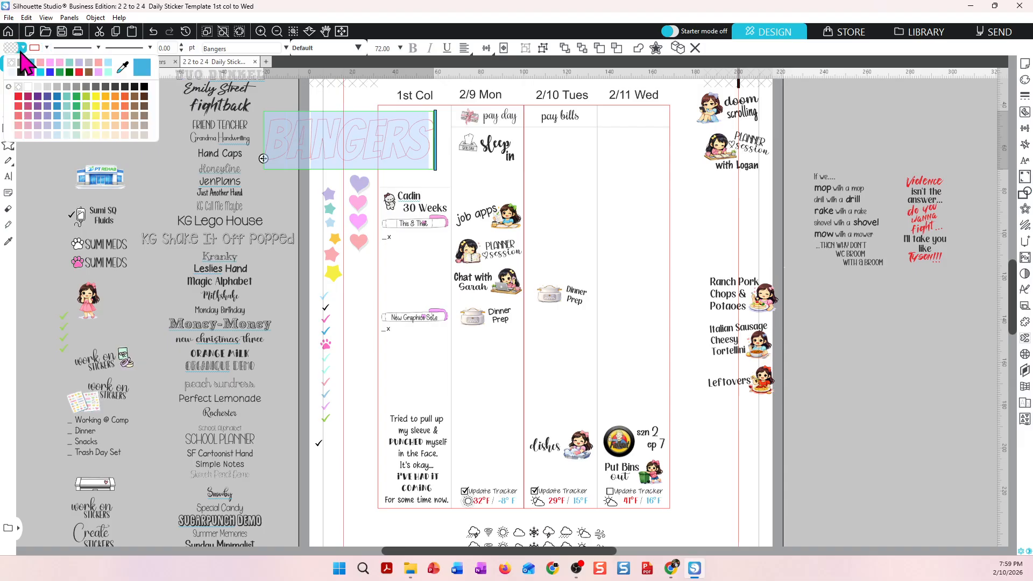
left_click(23, 72)
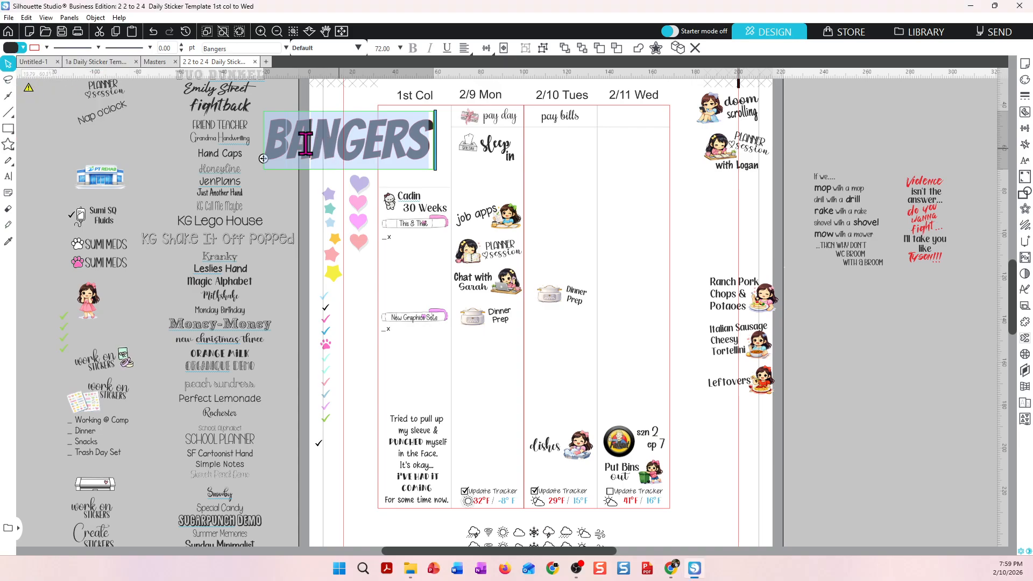
left_click(47, 48)
left_click(48, 72)
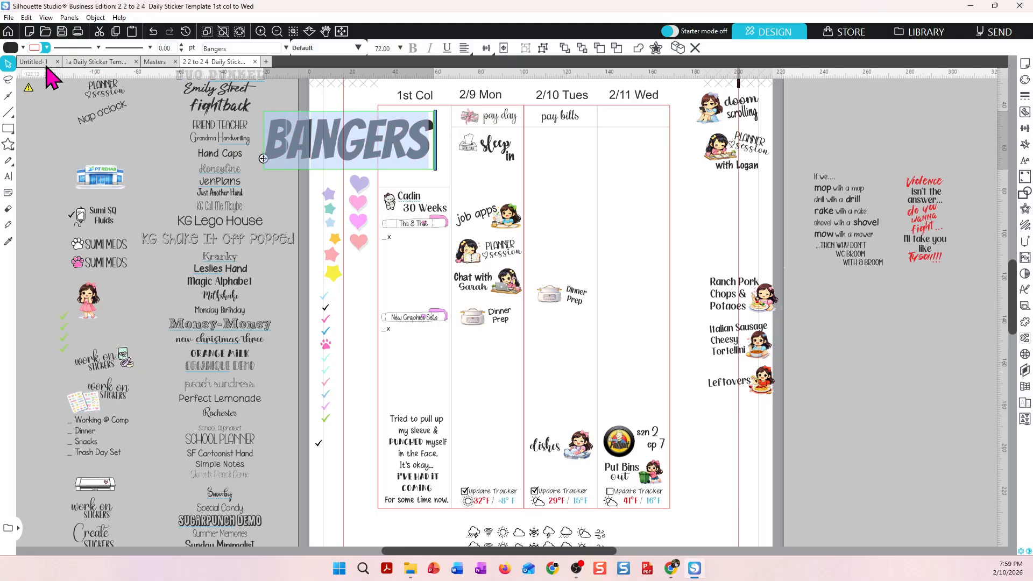
left_click(284, 206)
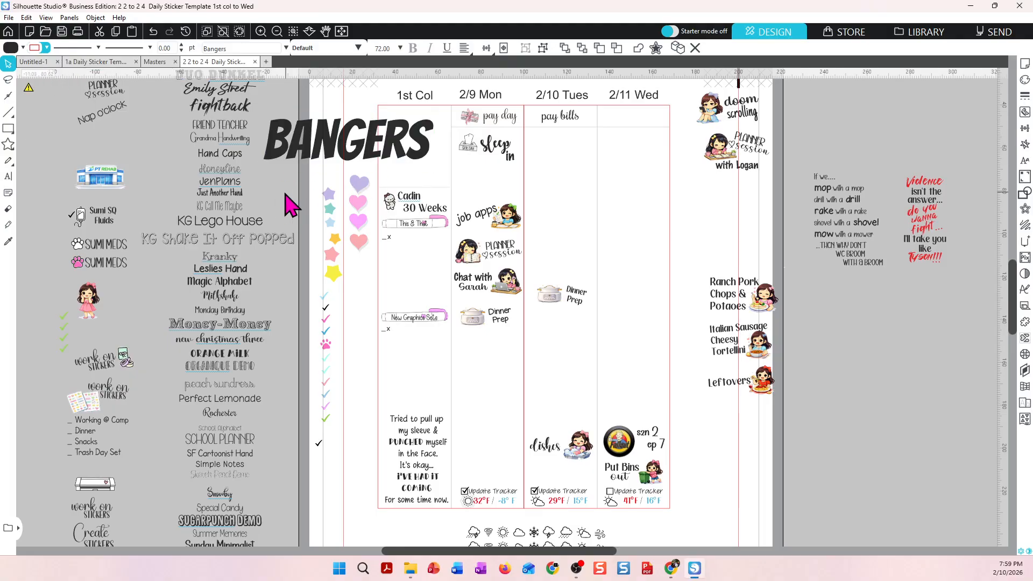
Set the Bangers text's font size to 9.
left_click_drag(300, 167, 305, 144)
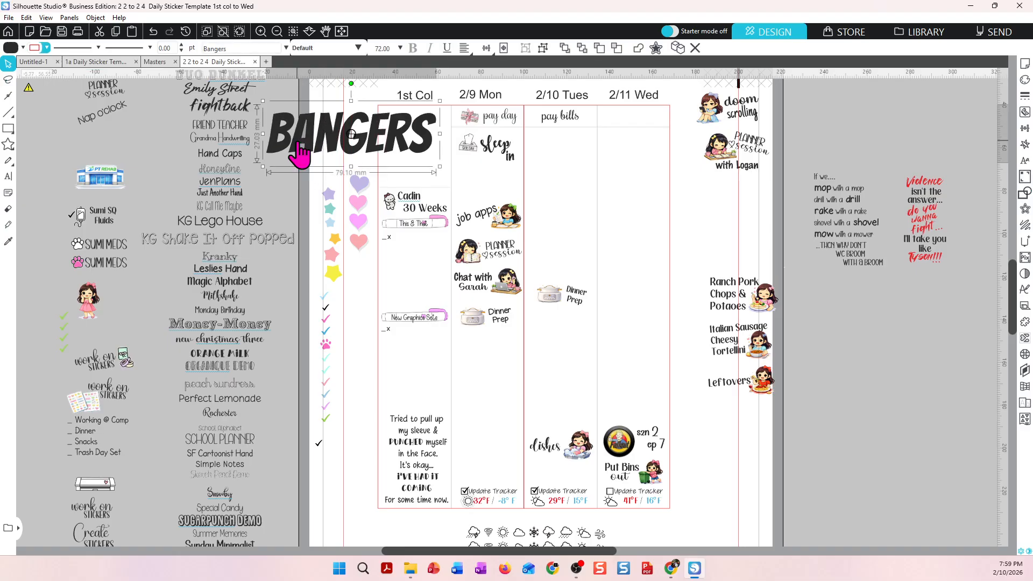
double_click(298, 153)
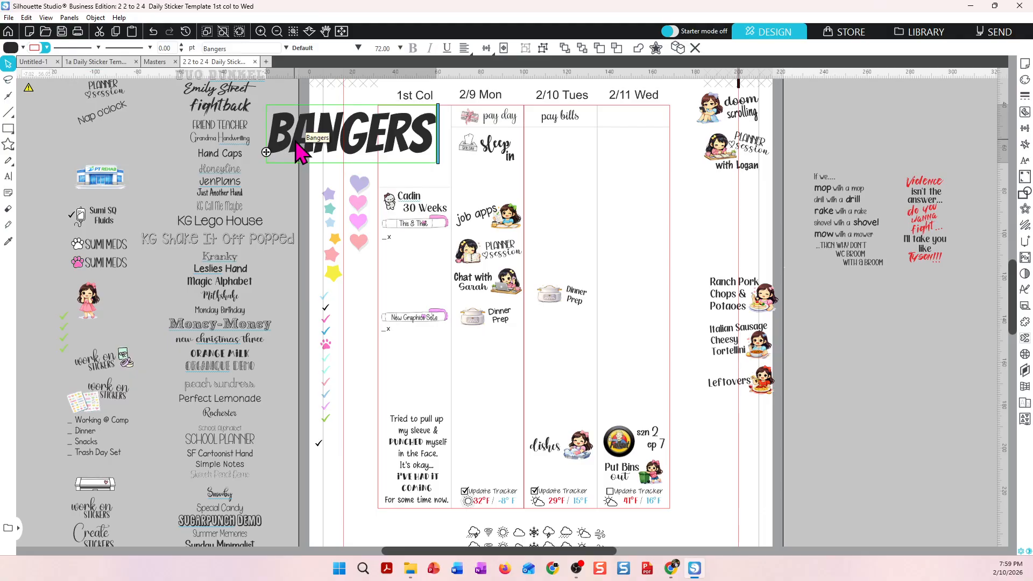
left_click_drag(270, 134, 444, 153)
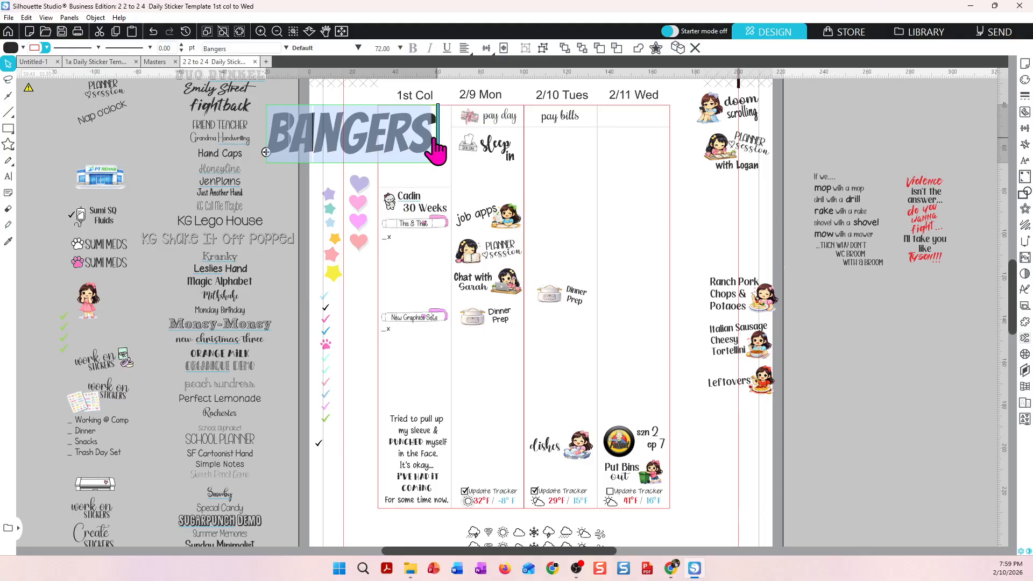
left_click(401, 48)
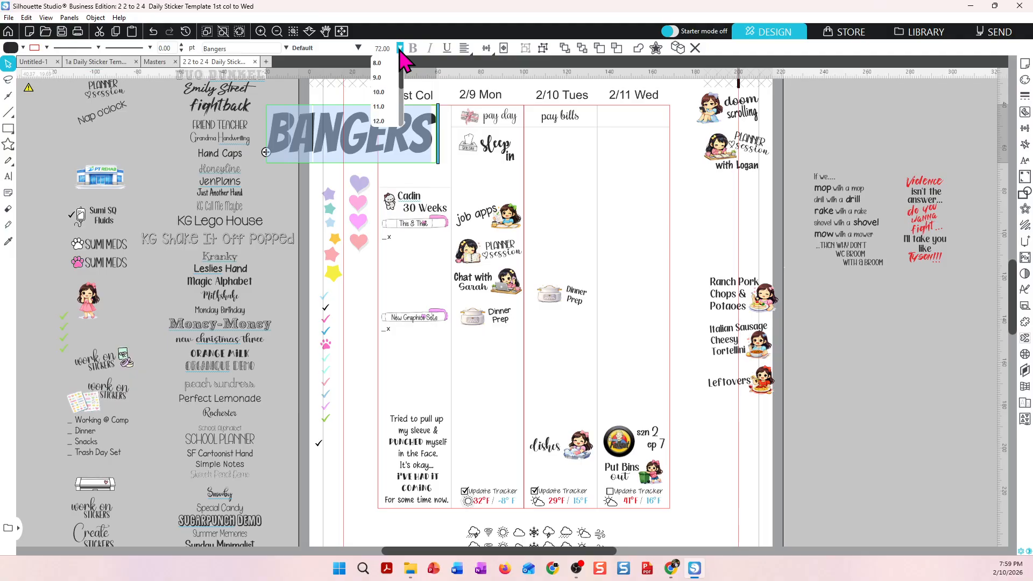
left_click(372, 84)
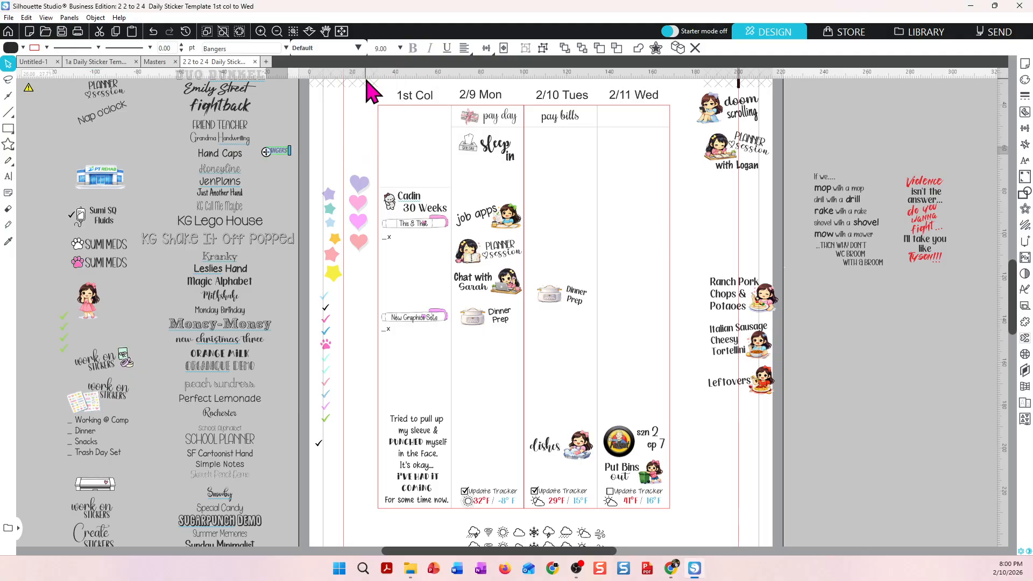
left_click(281, 178)
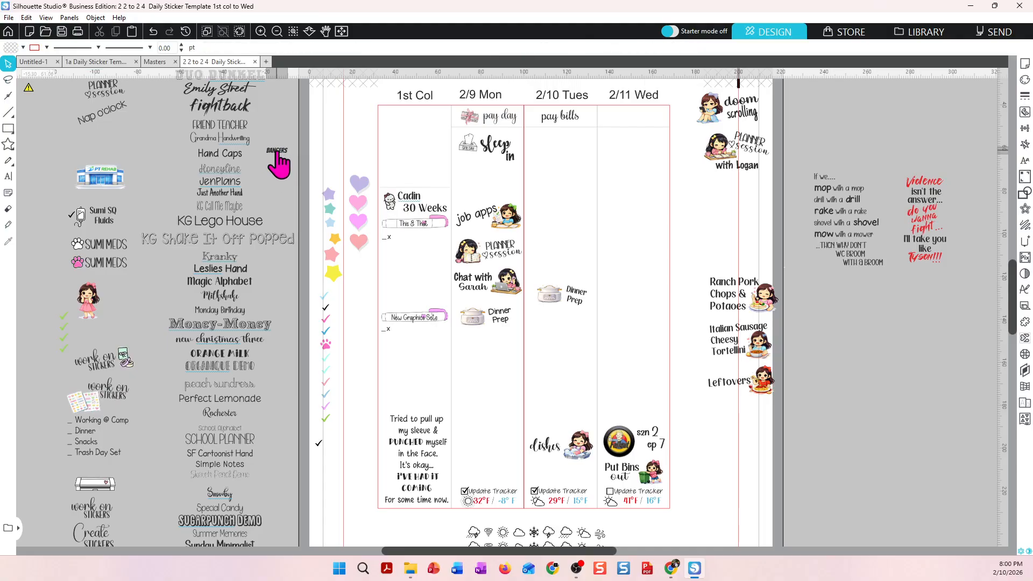
Enlarge the Bangers text to about 38 mm wide and move it above the 1st Col column.
left_click(280, 152)
left_click_drag(296, 160, 374, 188)
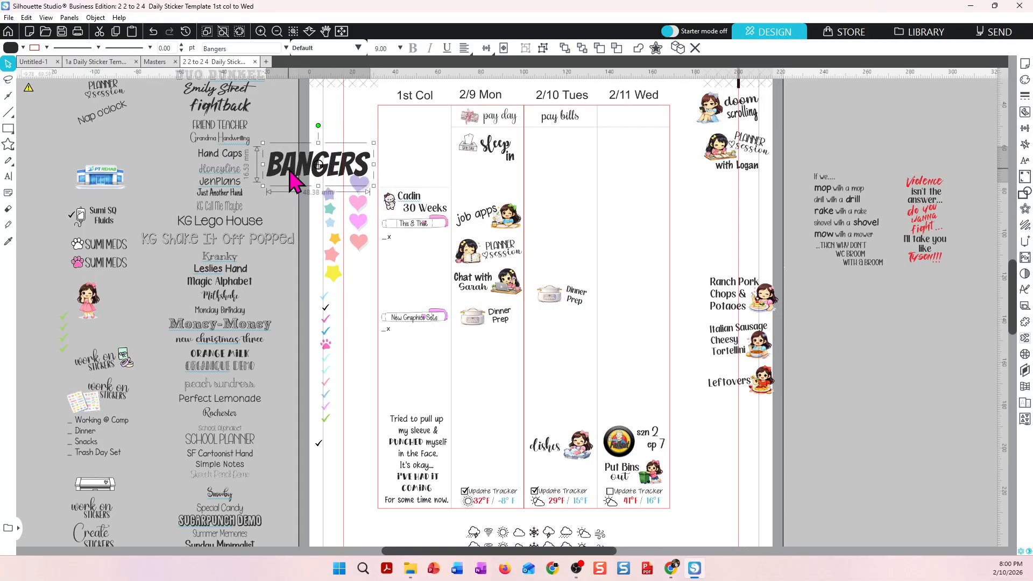
left_click_drag(295, 183, 317, 144)
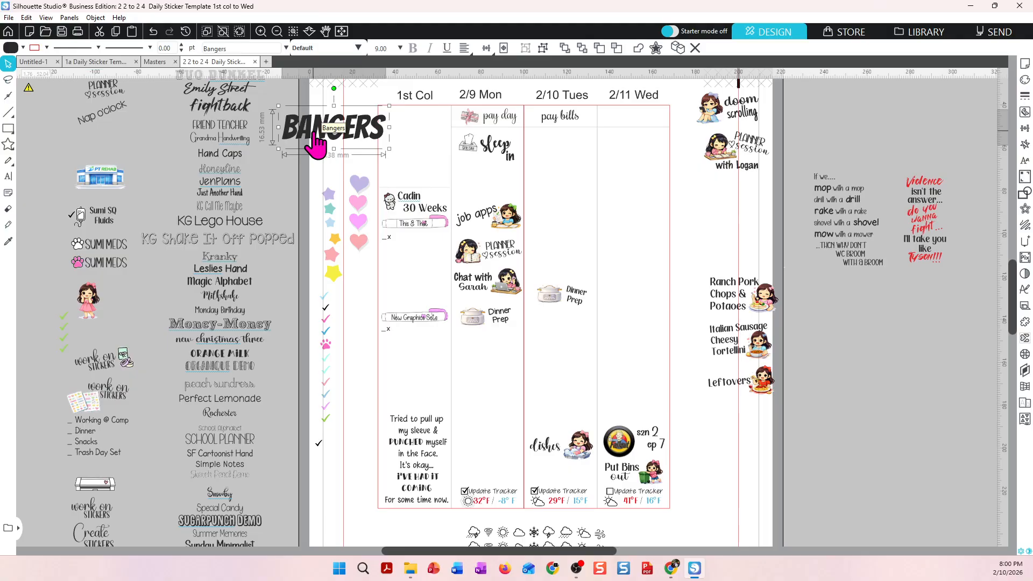
left_click(843, 251)
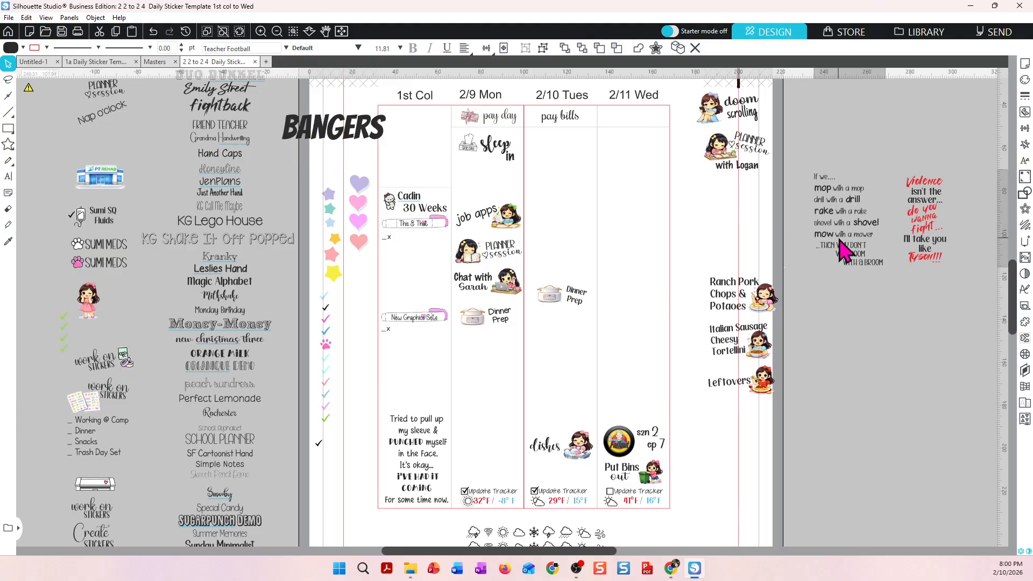
left_click_drag(929, 237, 569, 215)
key("Escape")
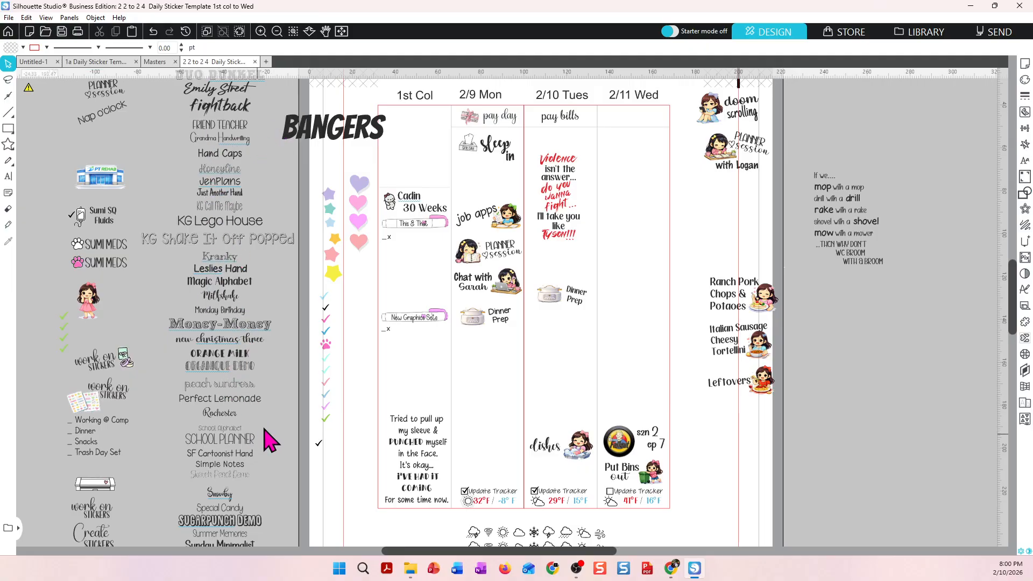
Move the "Violence isn't the answer" sticker below the "If we..." text beside the page.
left_click(560, 229)
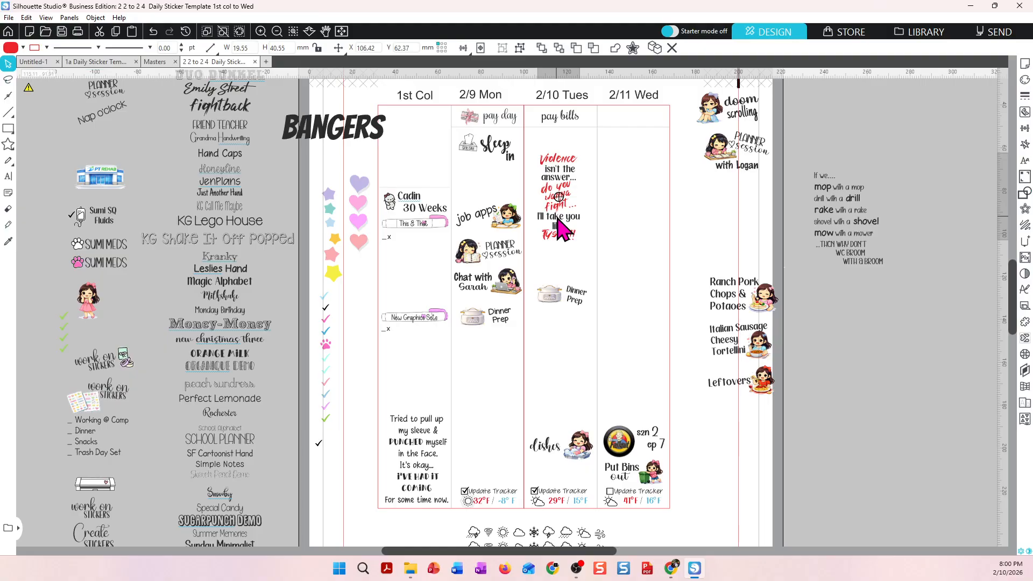
left_click_drag(558, 221, 859, 363)
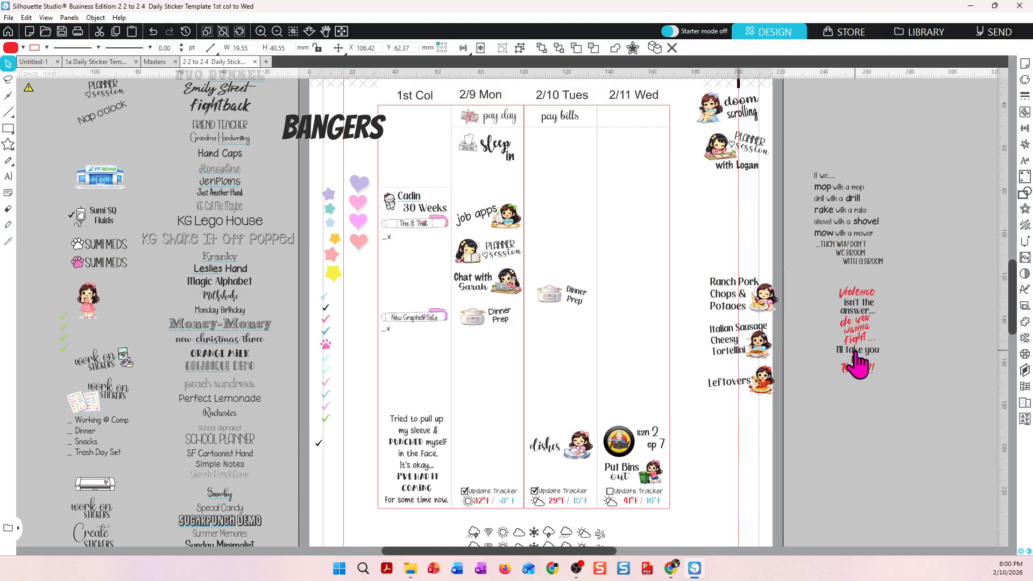
key("Escape")
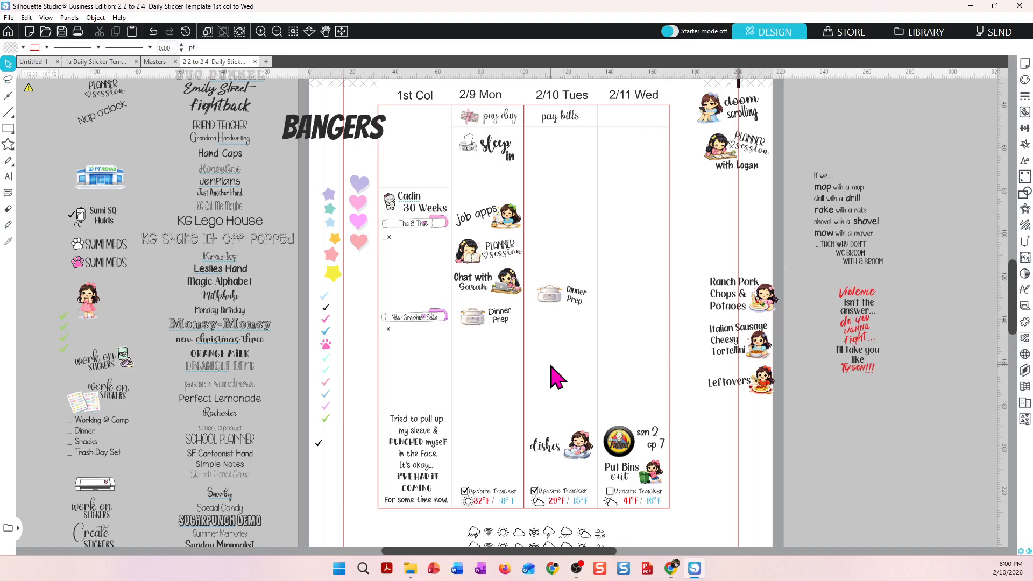
left_click(379, 367)
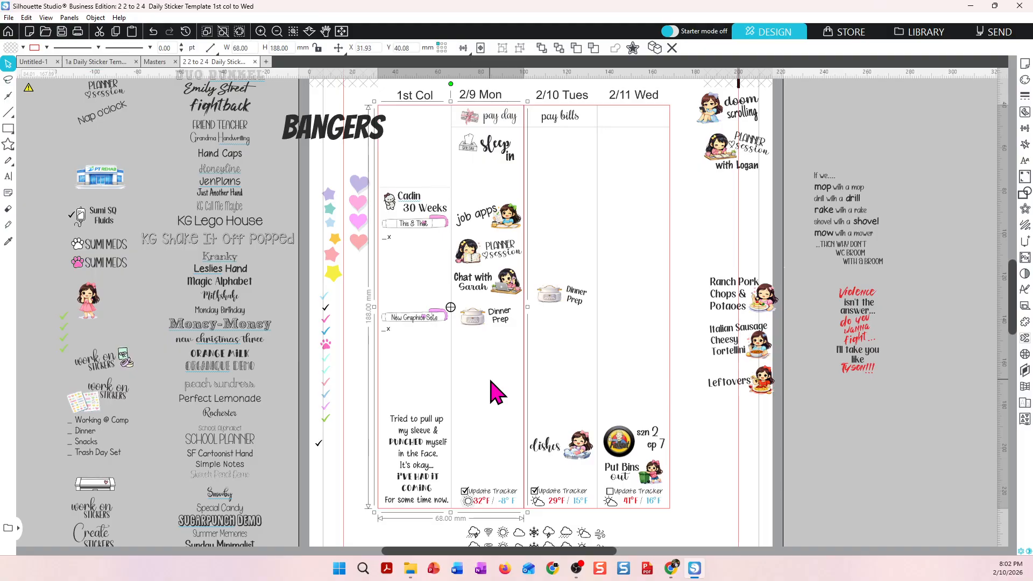
key("Escape")
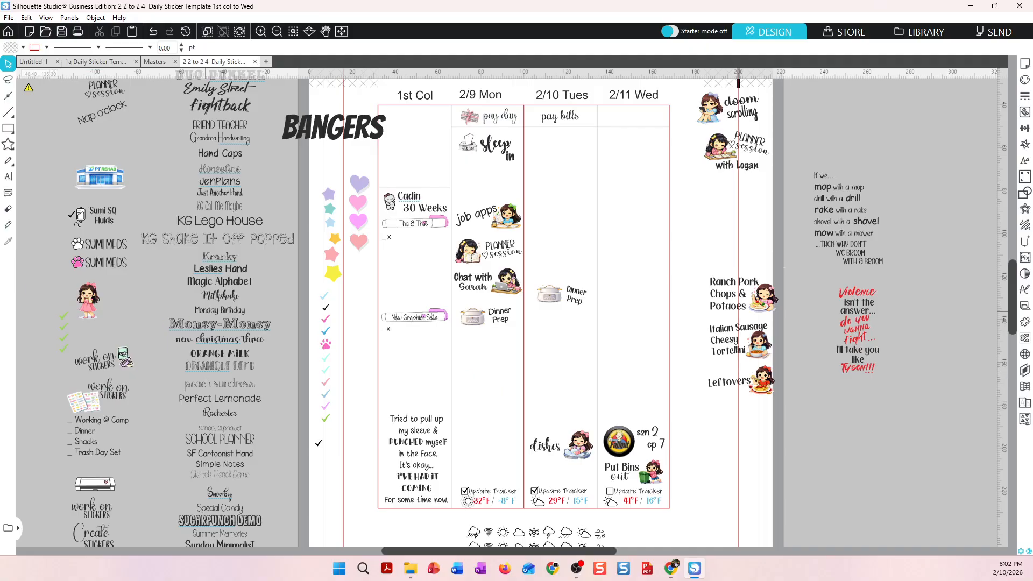
key("alt+Tab")
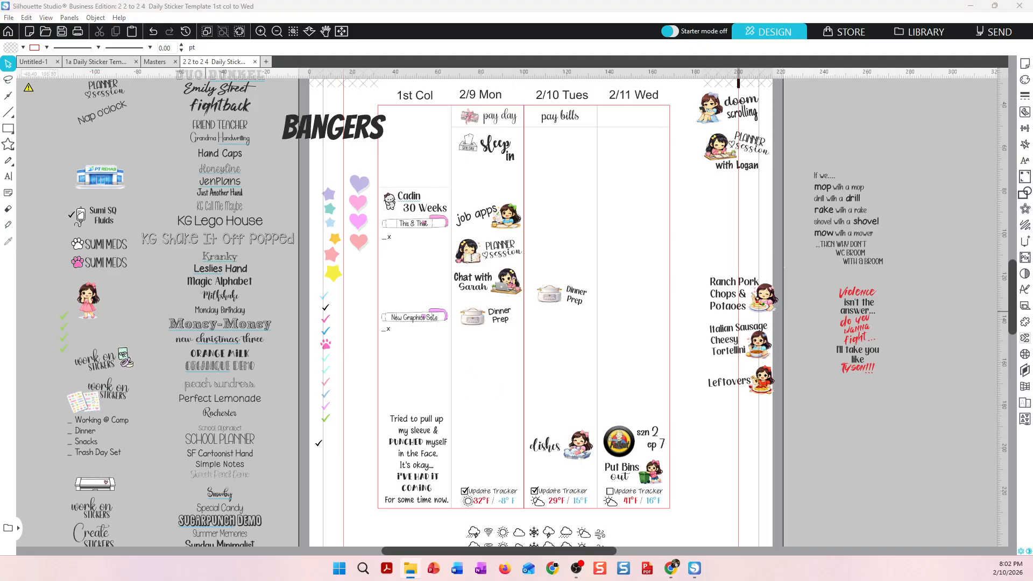
Switch to the web browser and search Google for mailbox in a new tab.
key("alt+Tab")
key("alt+Tab")
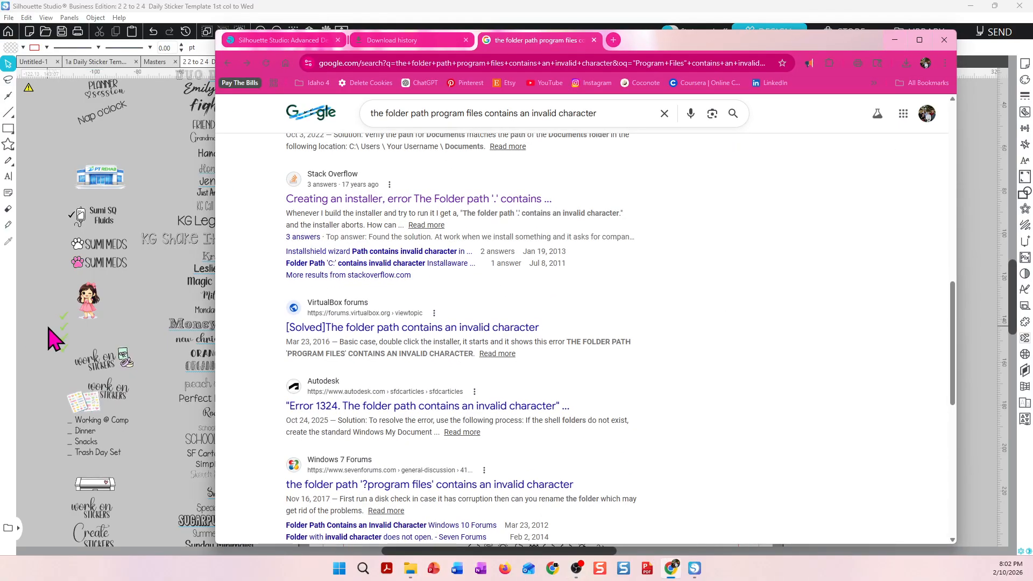
left_click(613, 40)
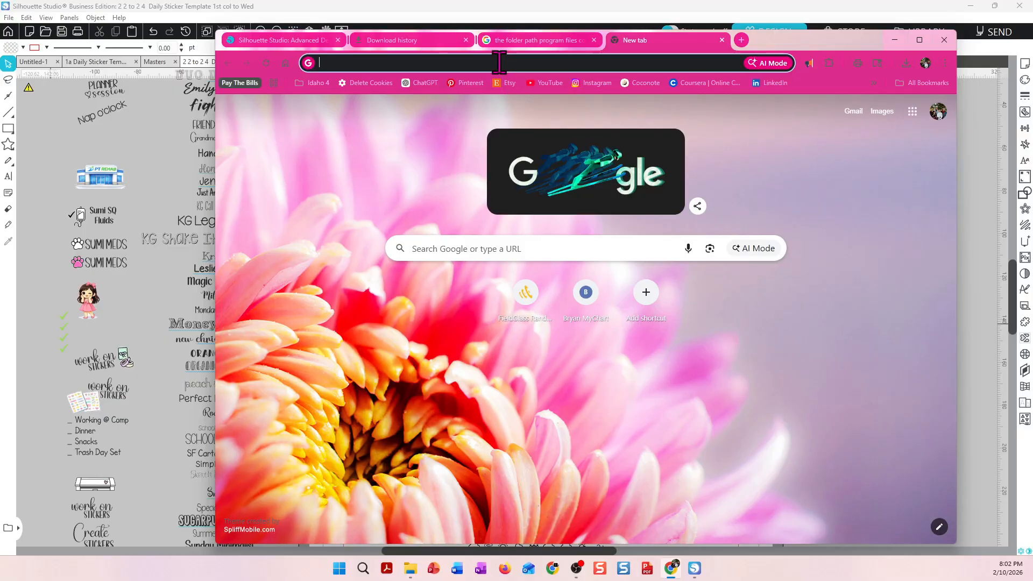
left_click(500, 63)
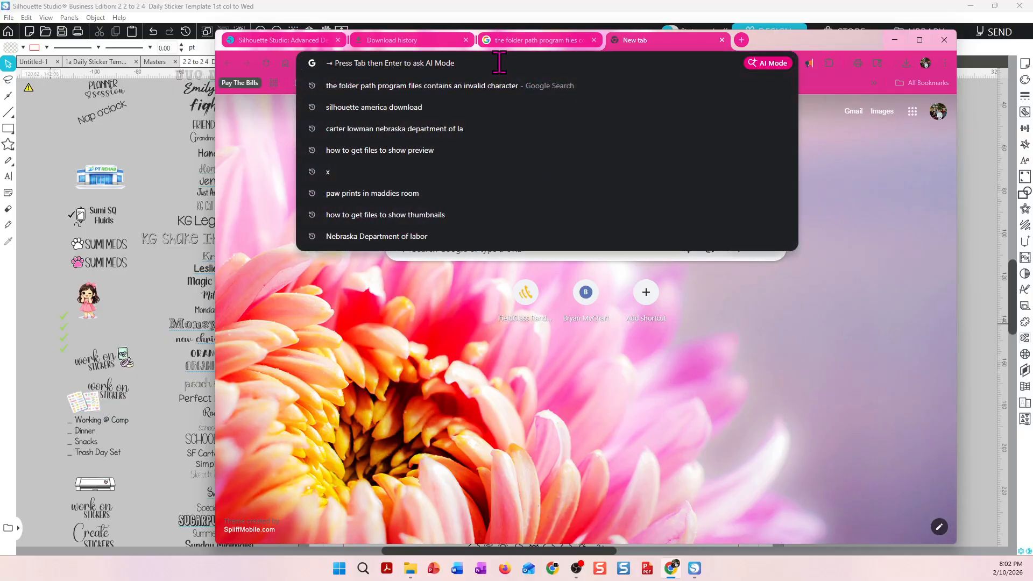
type("Ma")
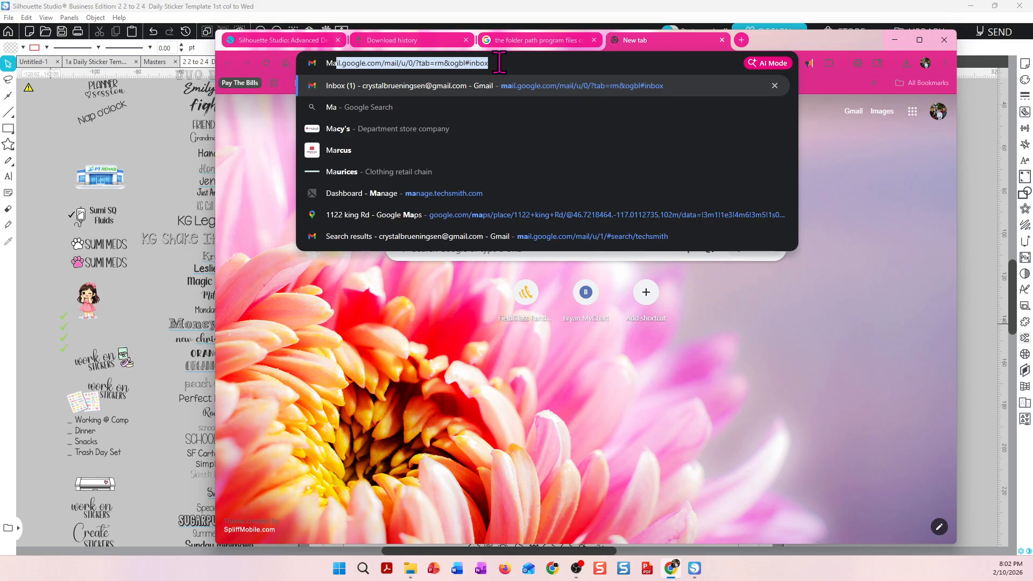
type("ilbox")
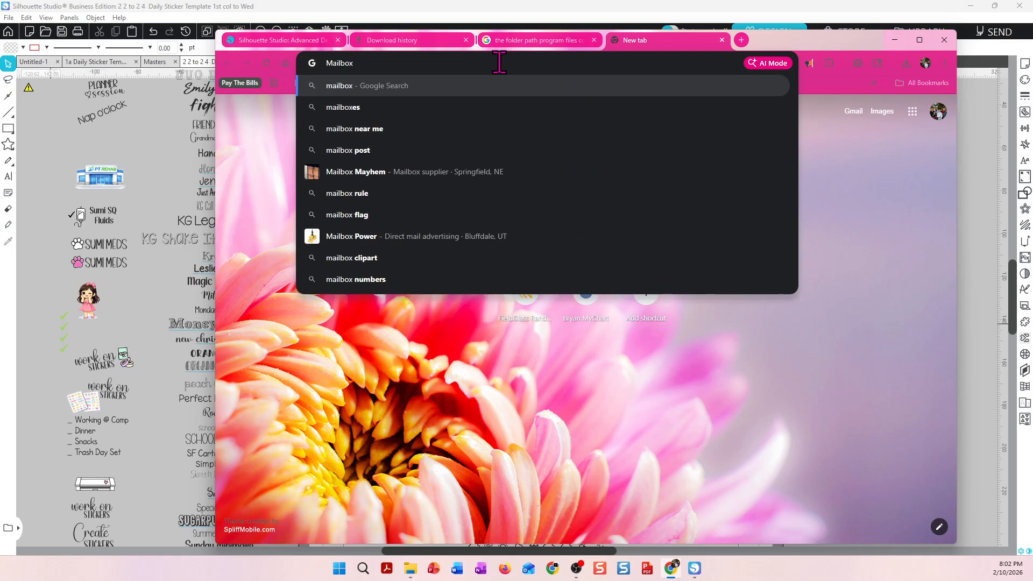
key("Return")
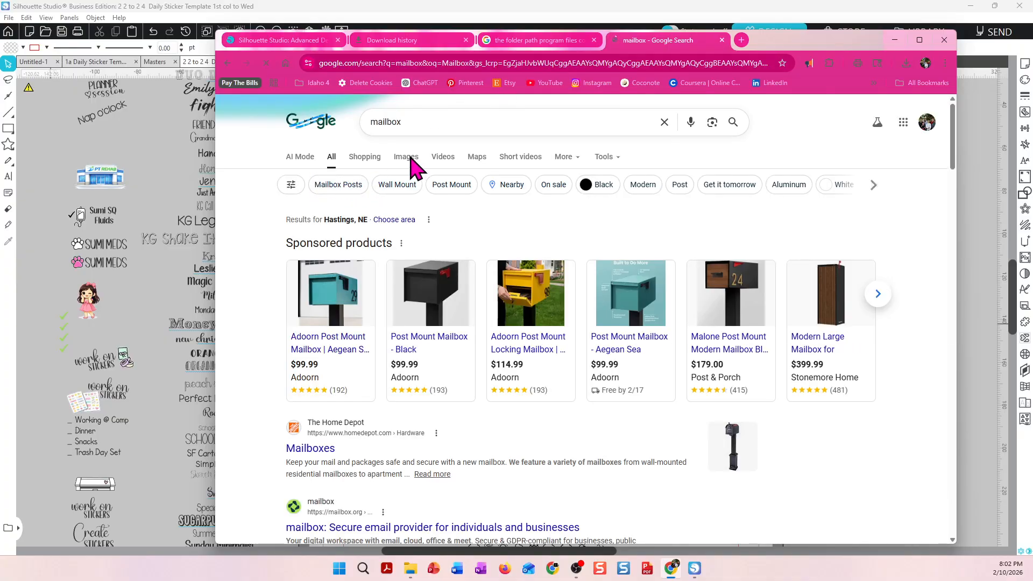
Search Google Images for mailbox line art.
left_click(408, 158)
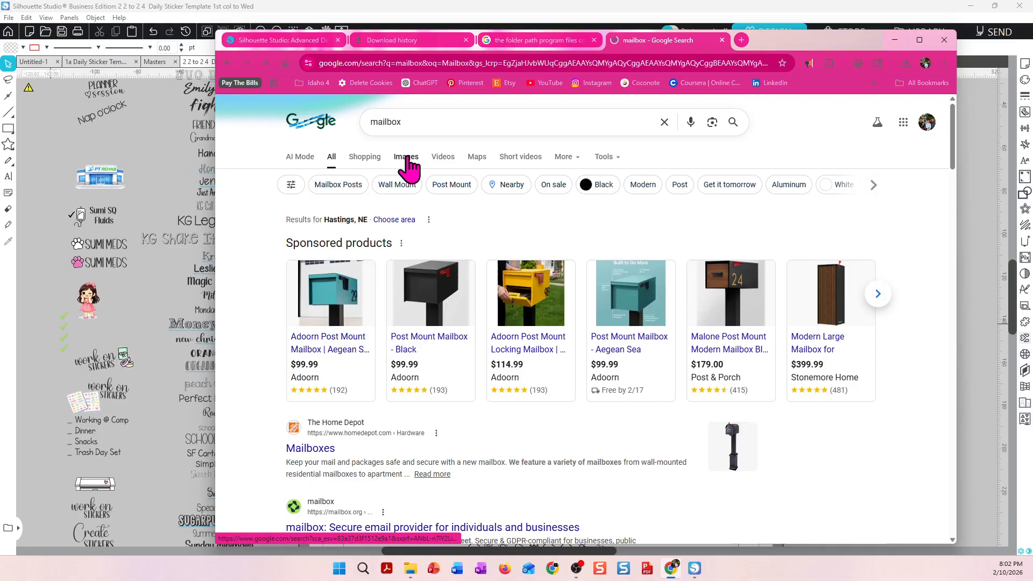
left_click(411, 119)
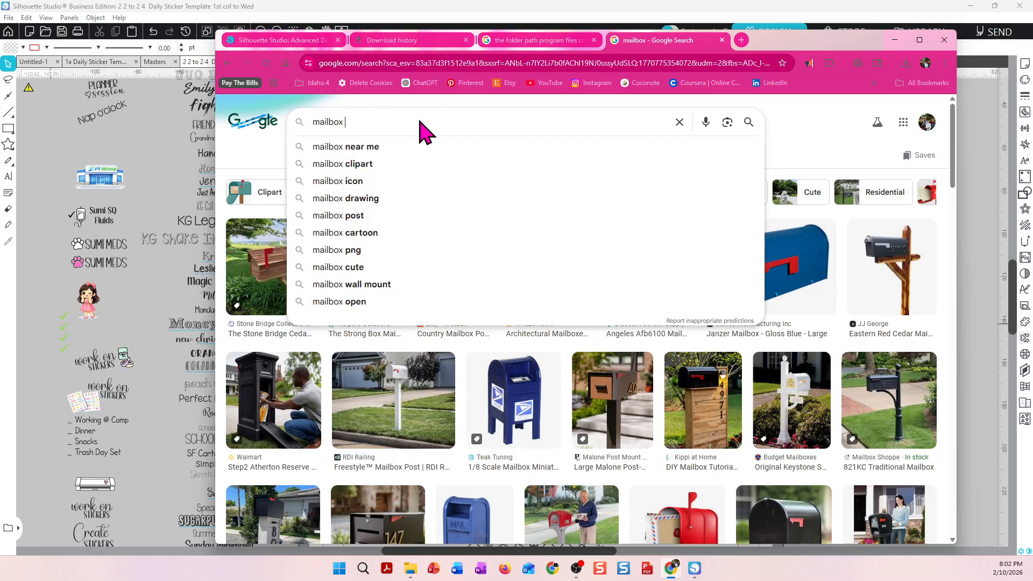
type("line ar")
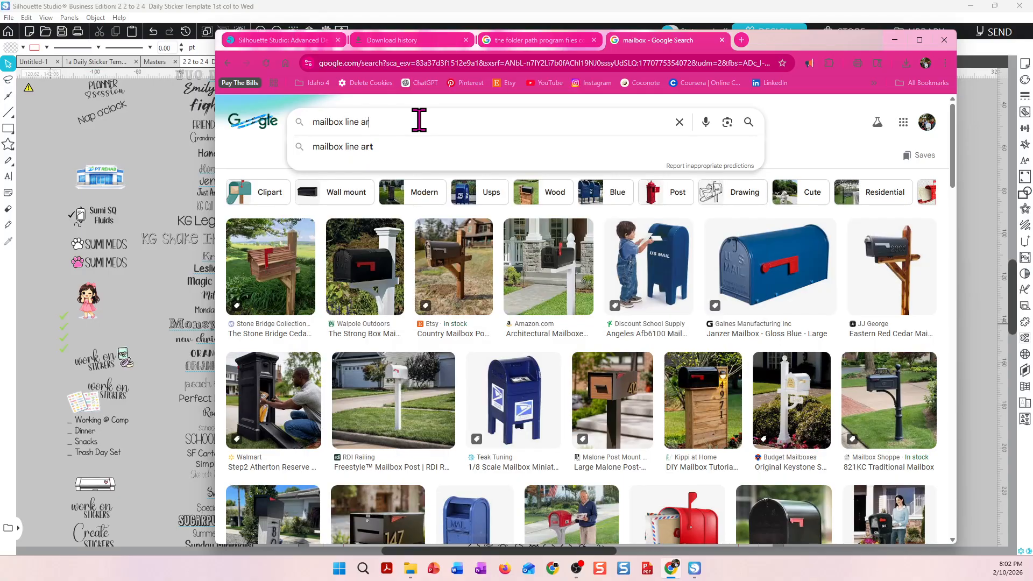
type("t")
key("Return")
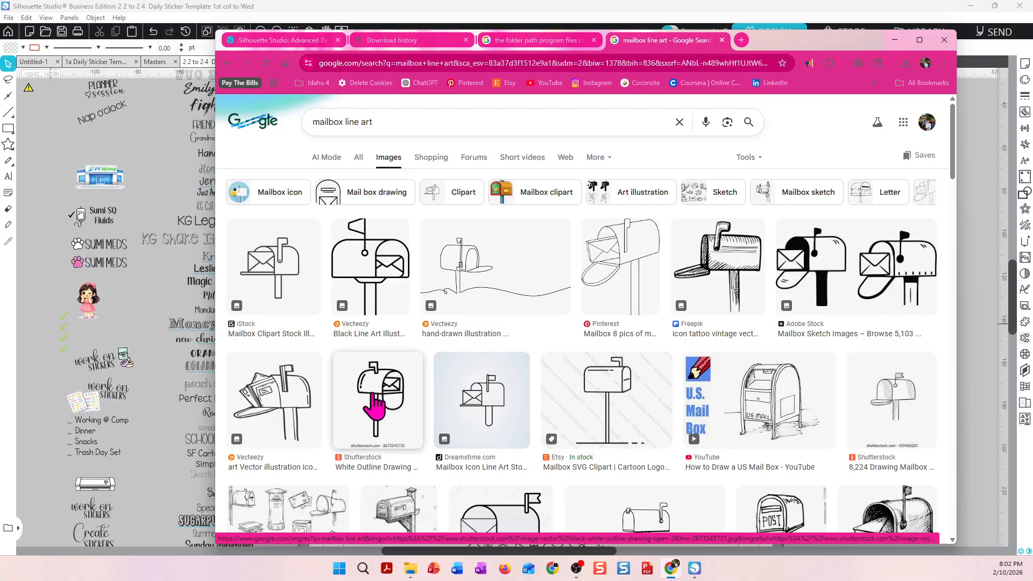
Save the white outline mailbox drawing image to the Downloads folder as download.
right_click(375, 395)
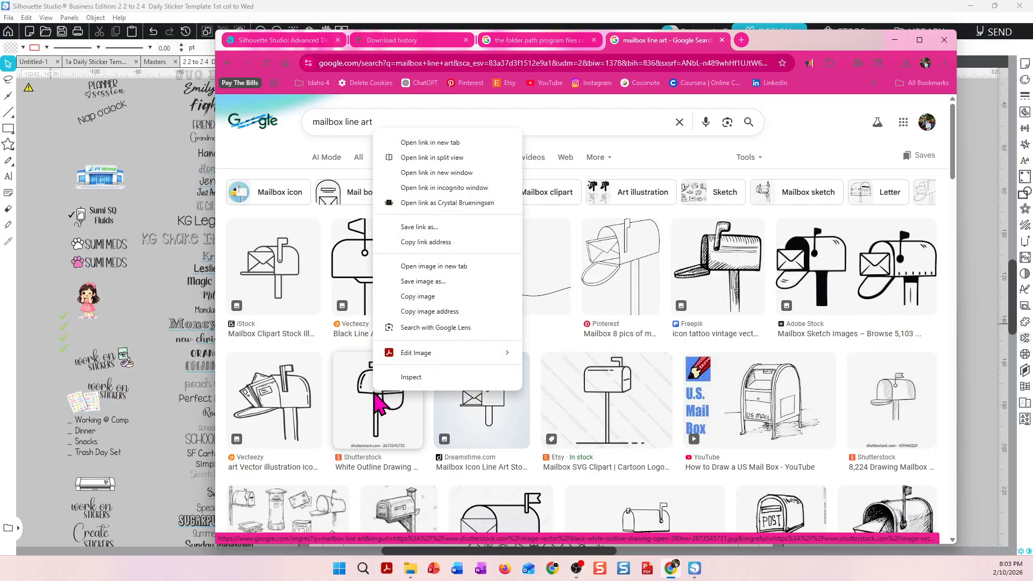
left_click(428, 286)
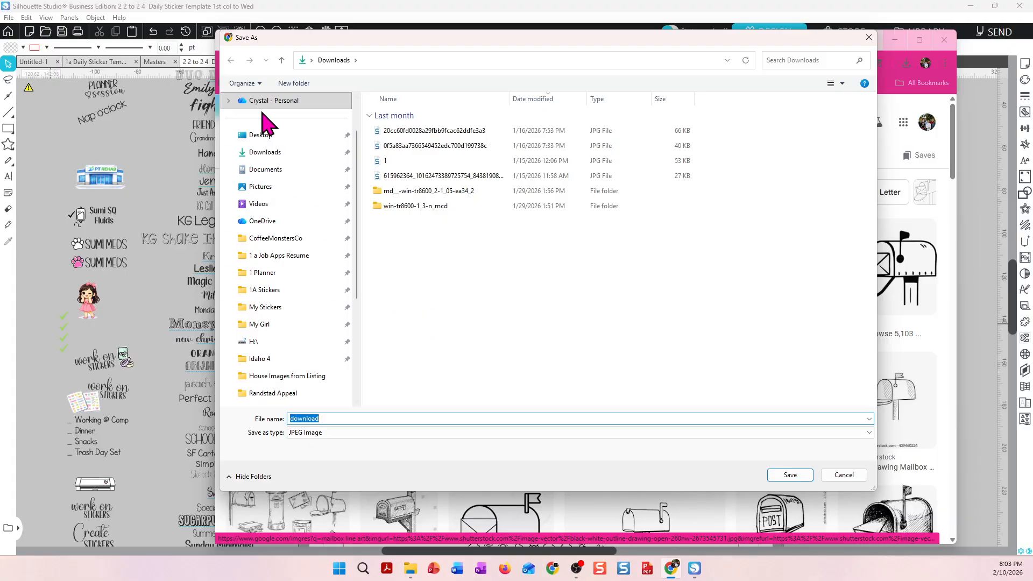
left_click_drag(629, 39, 383, 28)
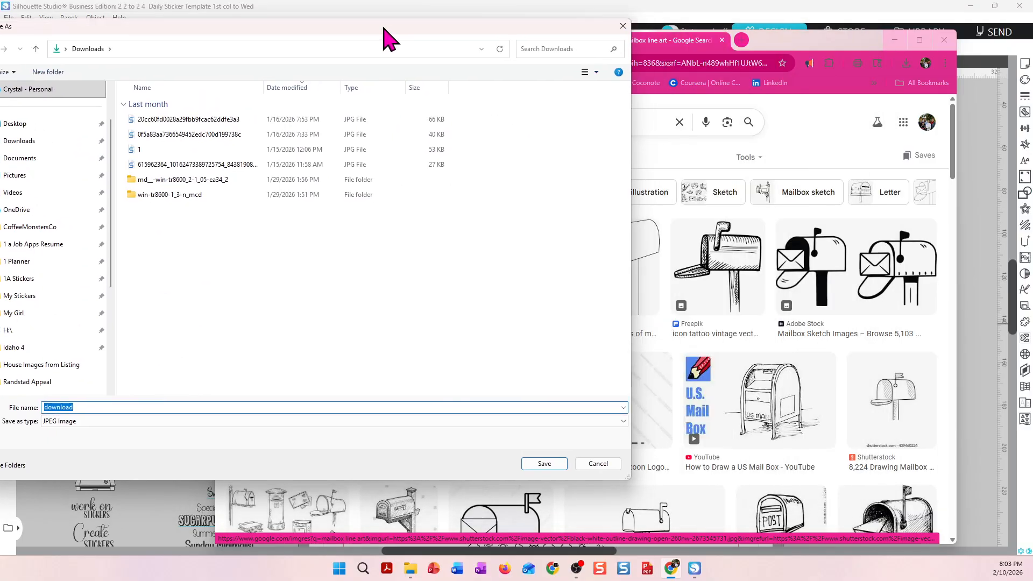
key("Return")
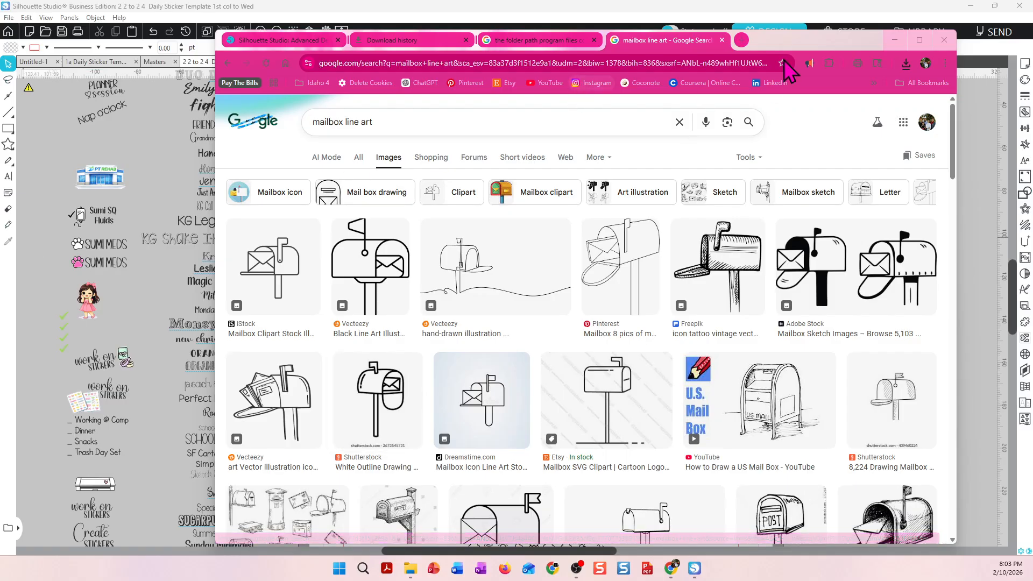
Return to Silhouette Studio, import the downloaded mailbox image beside the page, and scale it to about 50 × 54 mm.
left_click_drag(823, 42, 0, 60)
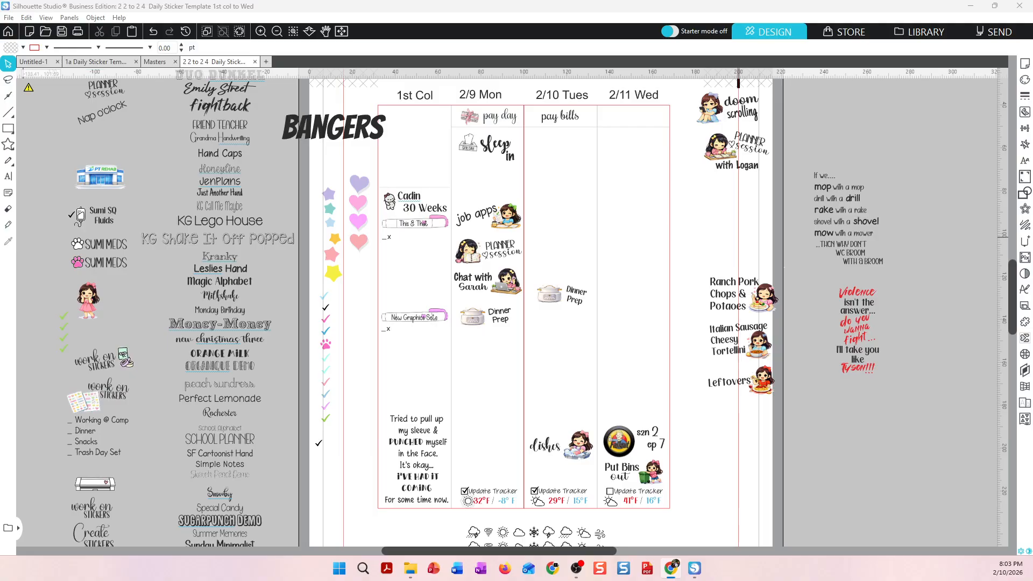
left_click_drag(1, 155, 939, 462)
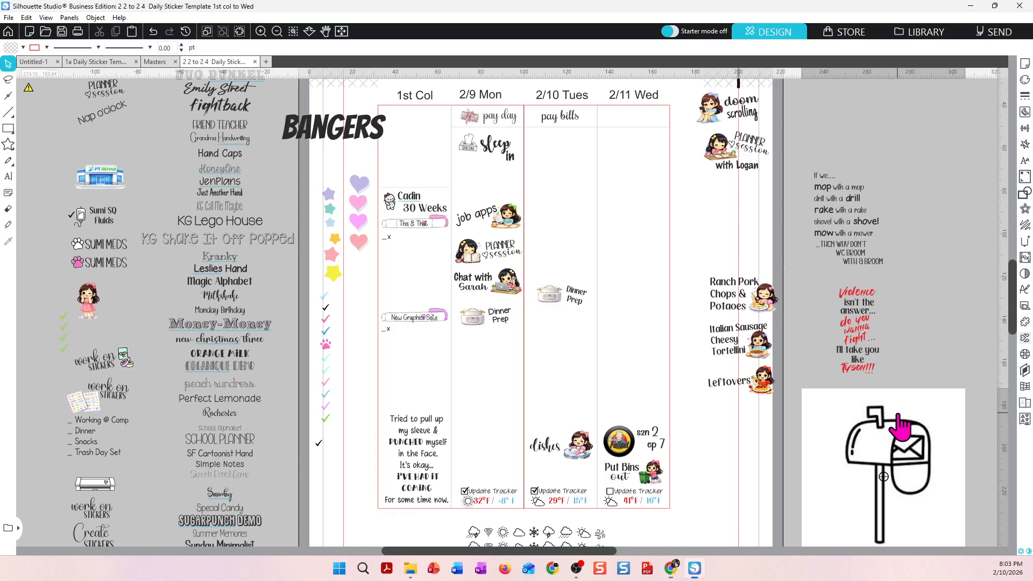
left_click_drag(899, 415, 891, 402)
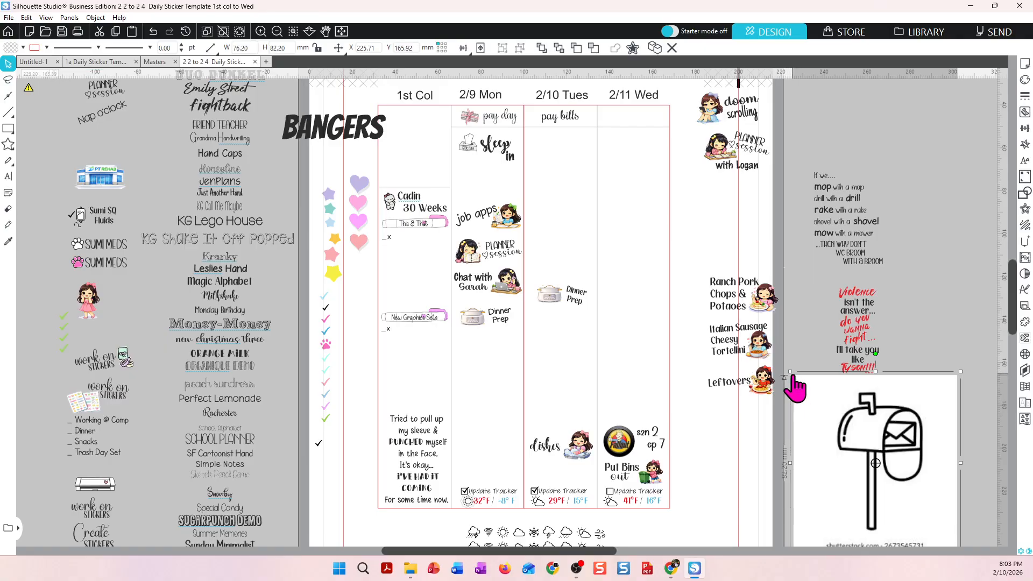
left_click_drag(793, 378, 853, 439)
left_click_drag(872, 486, 829, 444)
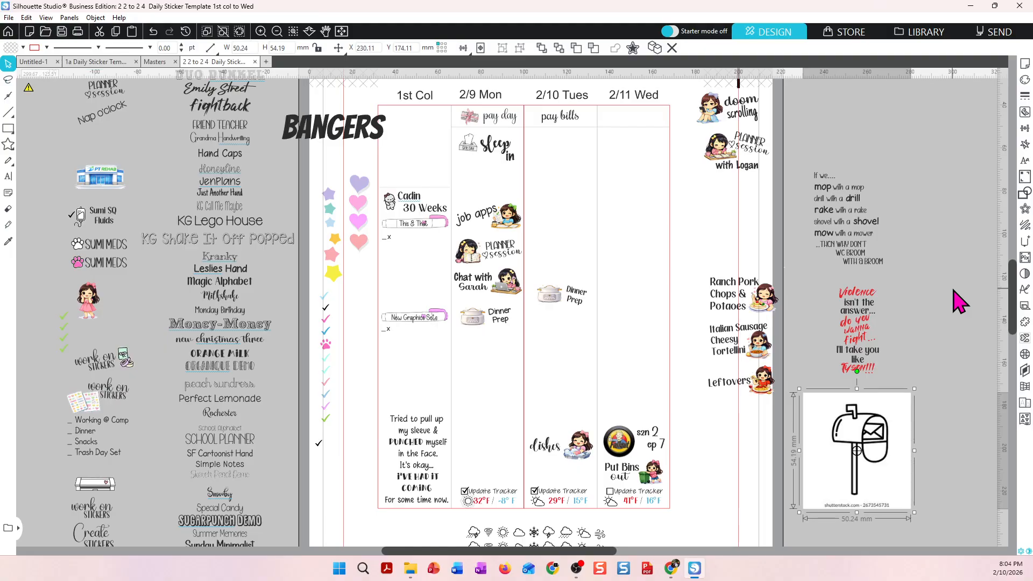
Trace and detach the mailbox image with an 87% threshold.
left_click(959, 303)
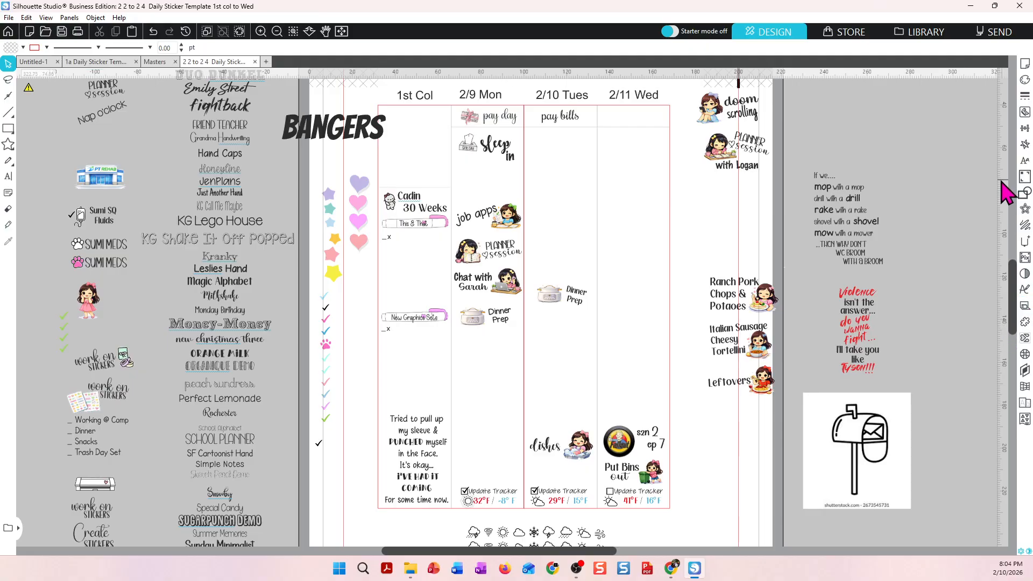
left_click(1026, 113)
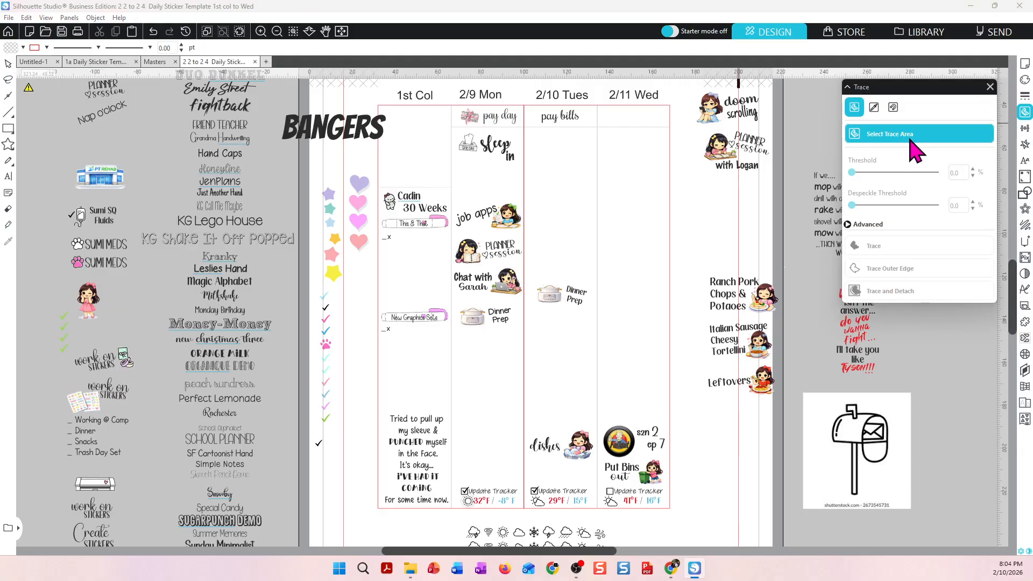
mouse_move(811, 396)
left_mouse_down()
mouse_move(918, 484)
mouse_move(911, 512)
left_mouse_up()
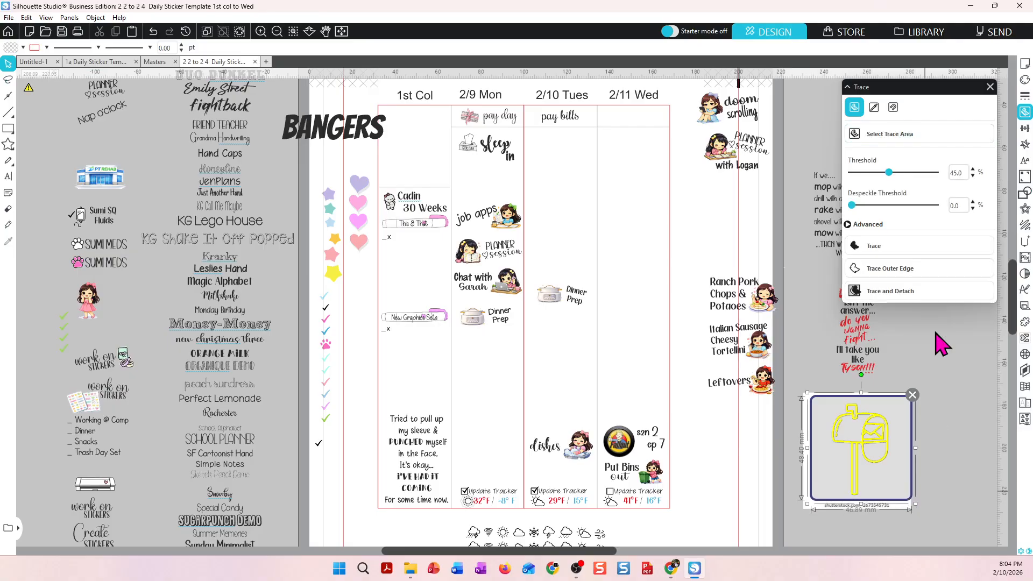
left_click(926, 172)
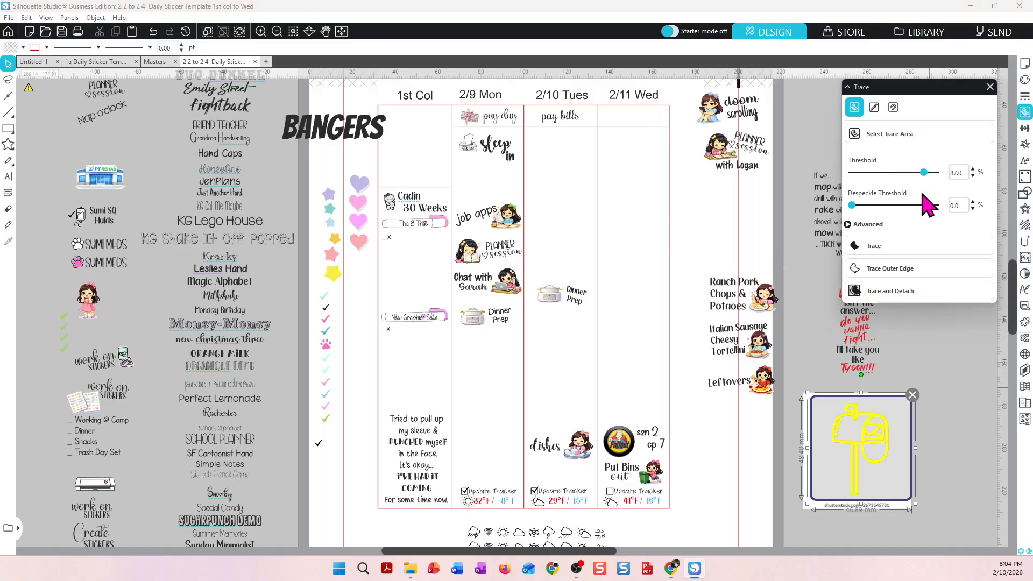
left_click(909, 295)
Delete the original mailbox picture, keeping the traced outline, and close the trace tool.
left_click(894, 489)
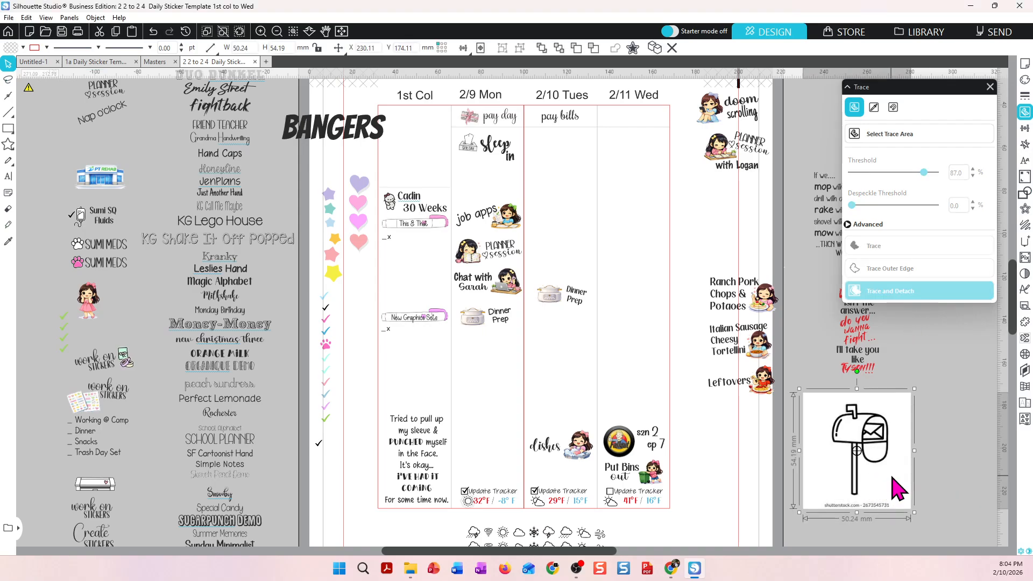
key("Delete")
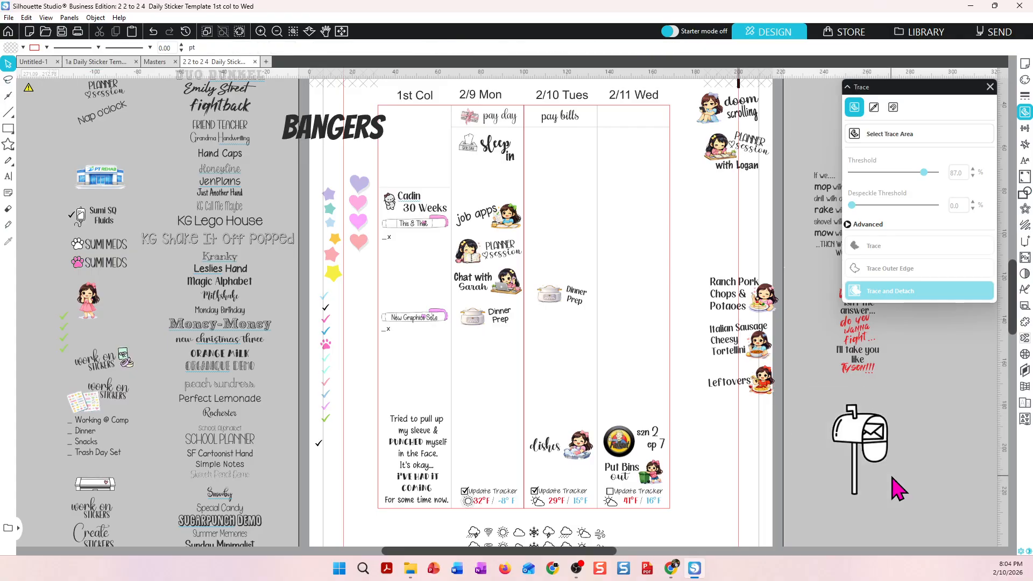
left_click(869, 438)
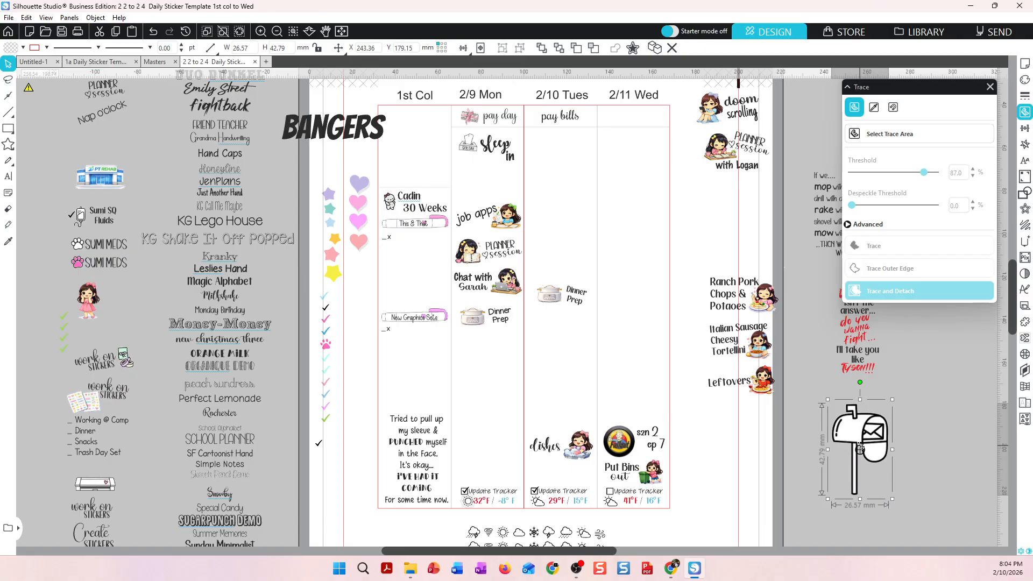
left_click(923, 437)
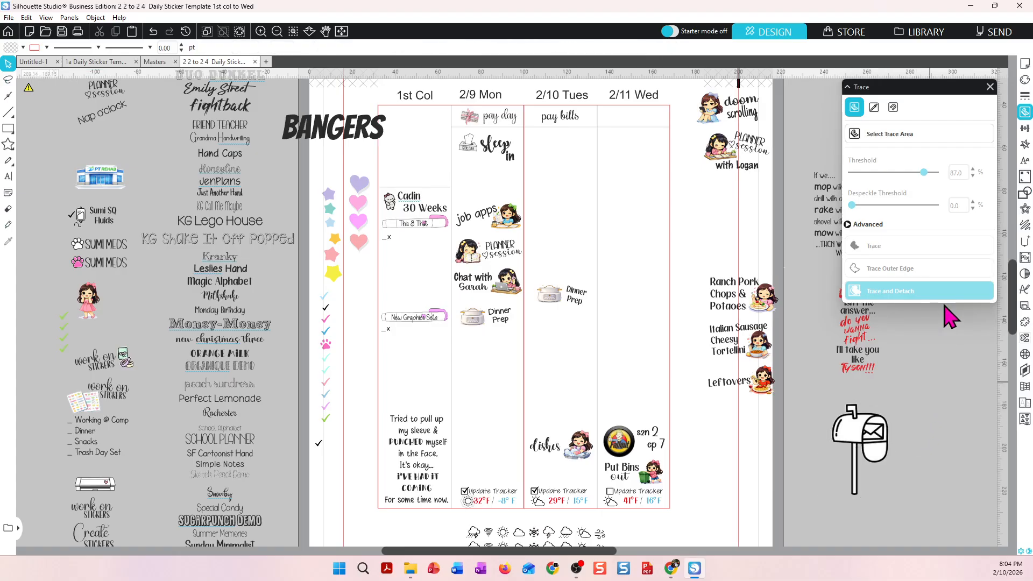
left_click(992, 86)
left_click(892, 442)
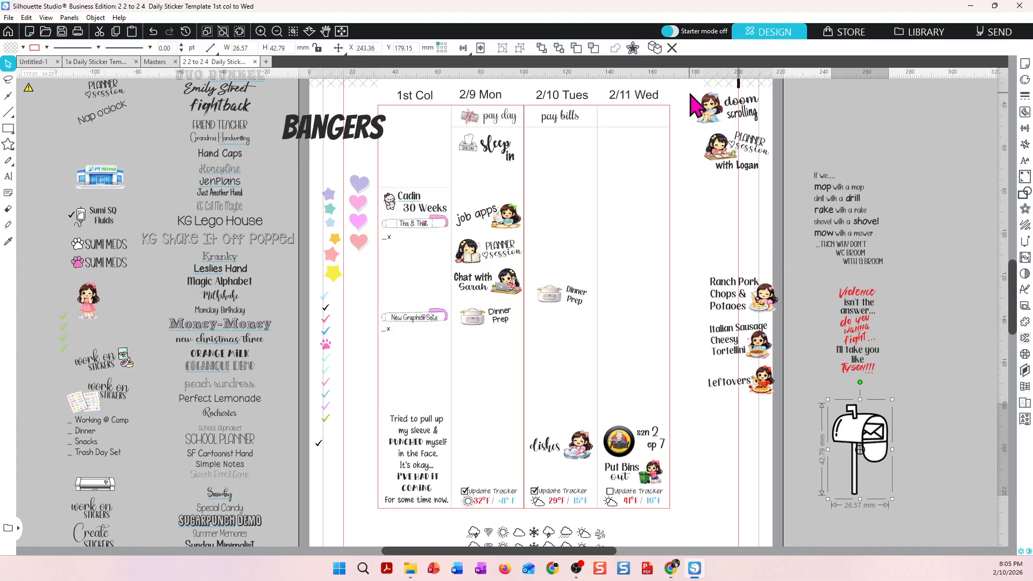
left_click(633, 48)
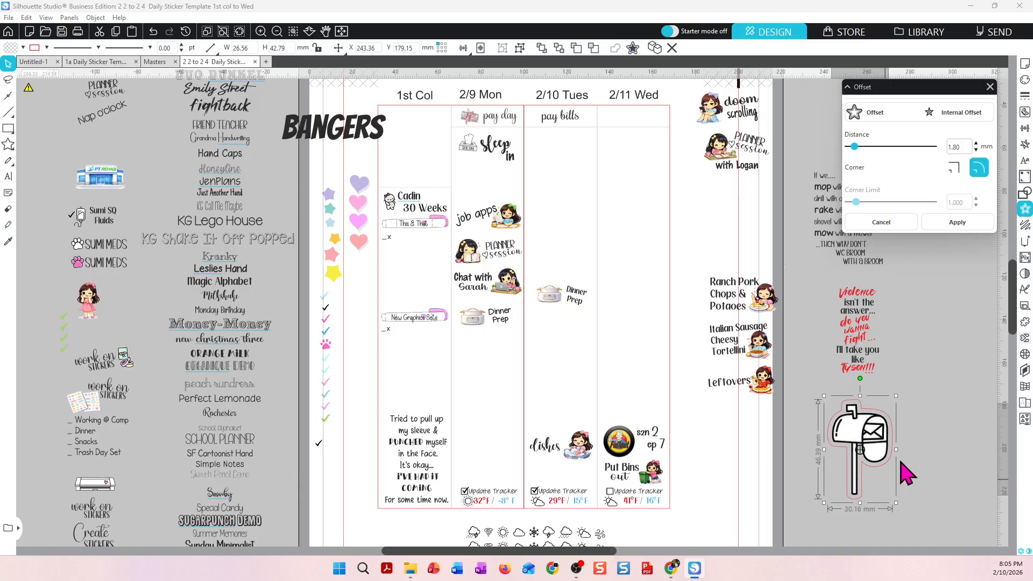
left_click(923, 452)
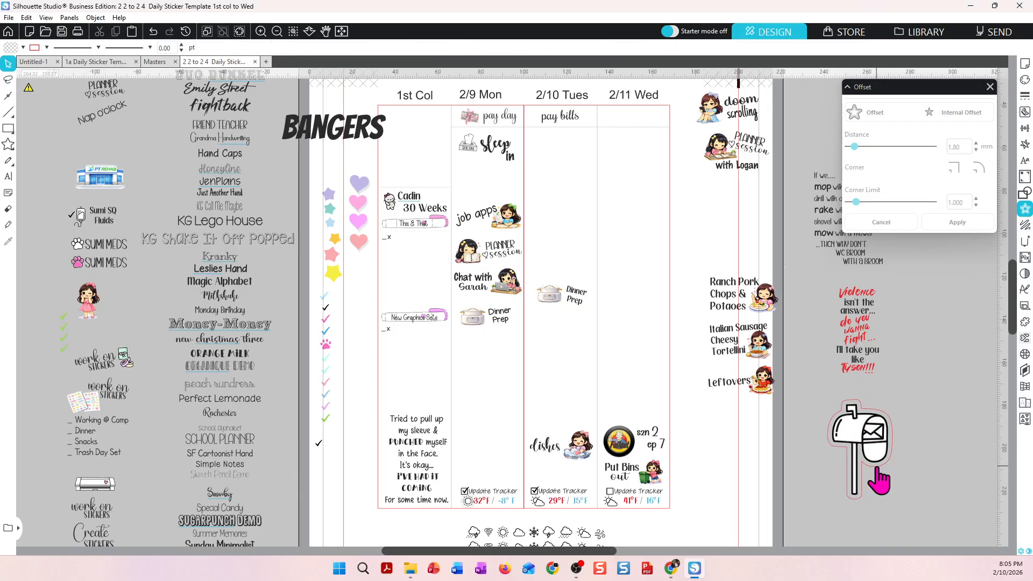
left_click_drag(877, 469, 949, 453)
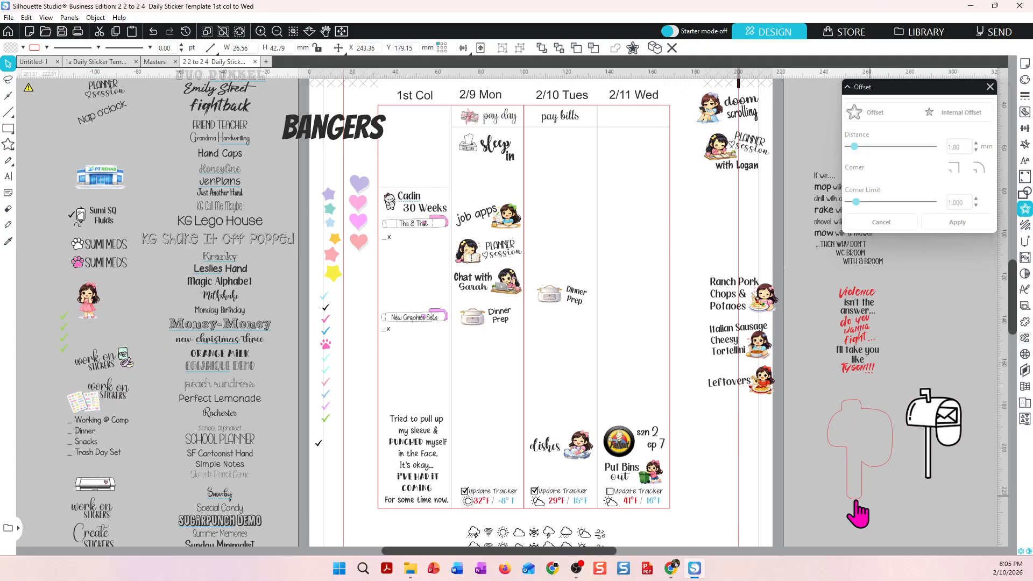
mouse_move(862, 499)
left_mouse_down()
mouse_move(854, 448)
mouse_move(828, 499)
mouse_move(849, 501)
left_mouse_up()
key("Delete")
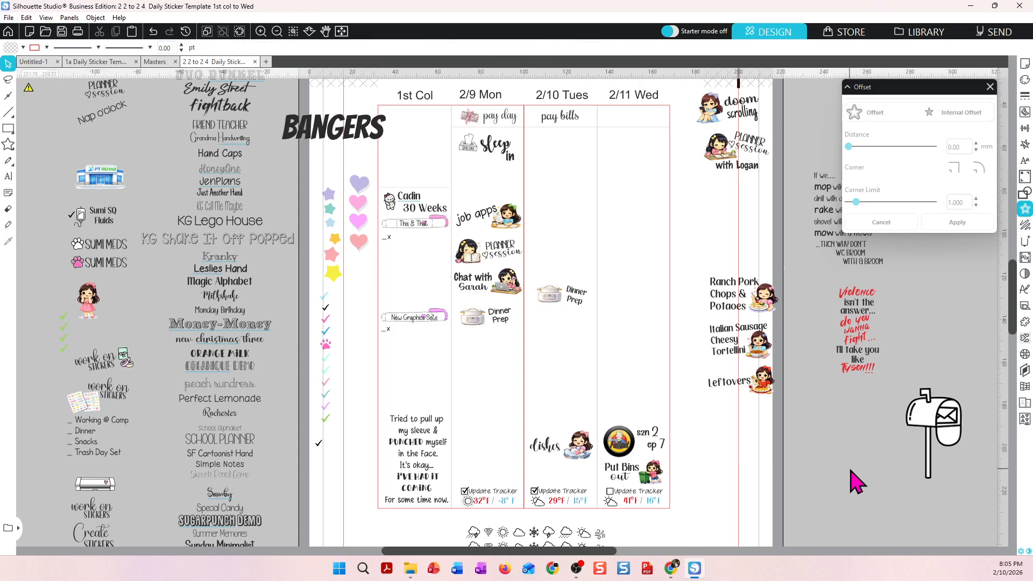
Move the traced mailbox into the 2/9 Mon column below Dinner Prep and shrink it to about 10 × 16 mm.
left_click(929, 432)
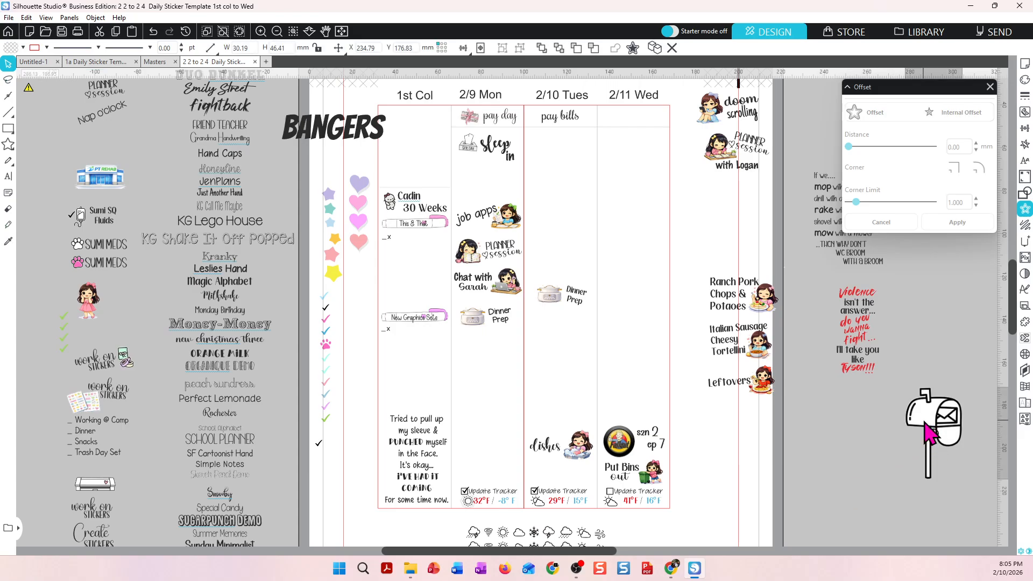
left_click_drag(924, 421, 476, 375)
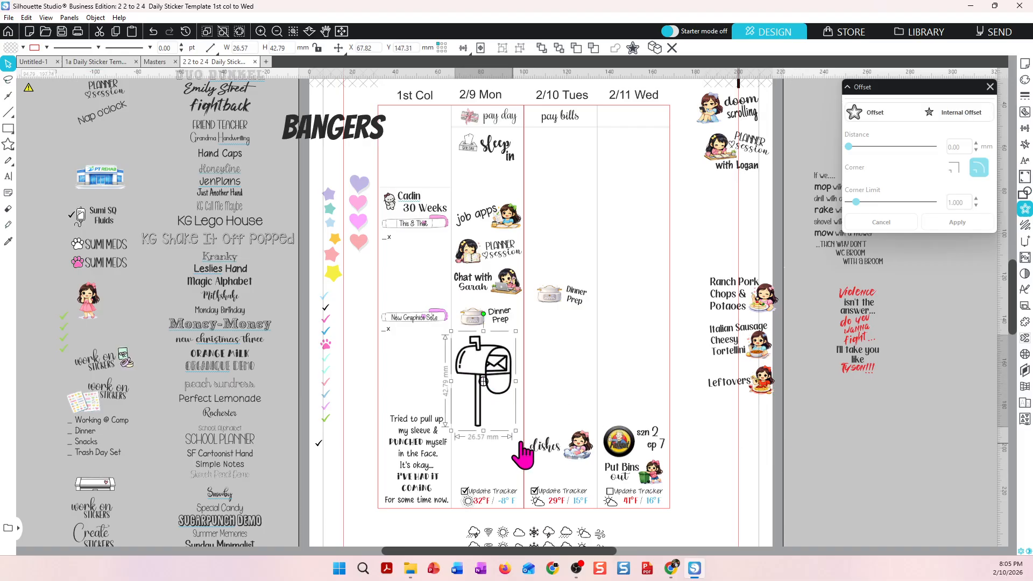
left_click_drag(516, 430, 473, 381)
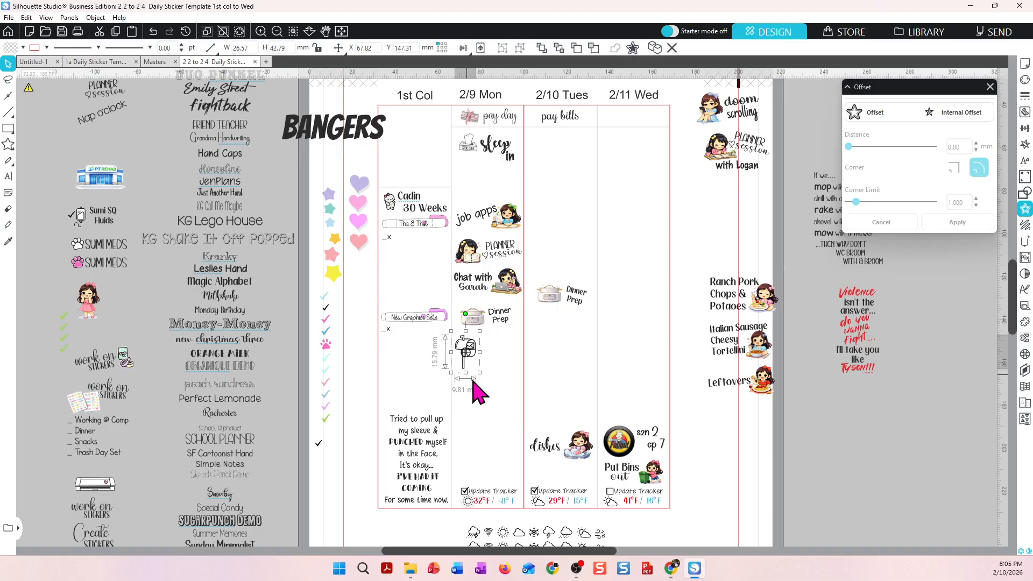
left_click(502, 375)
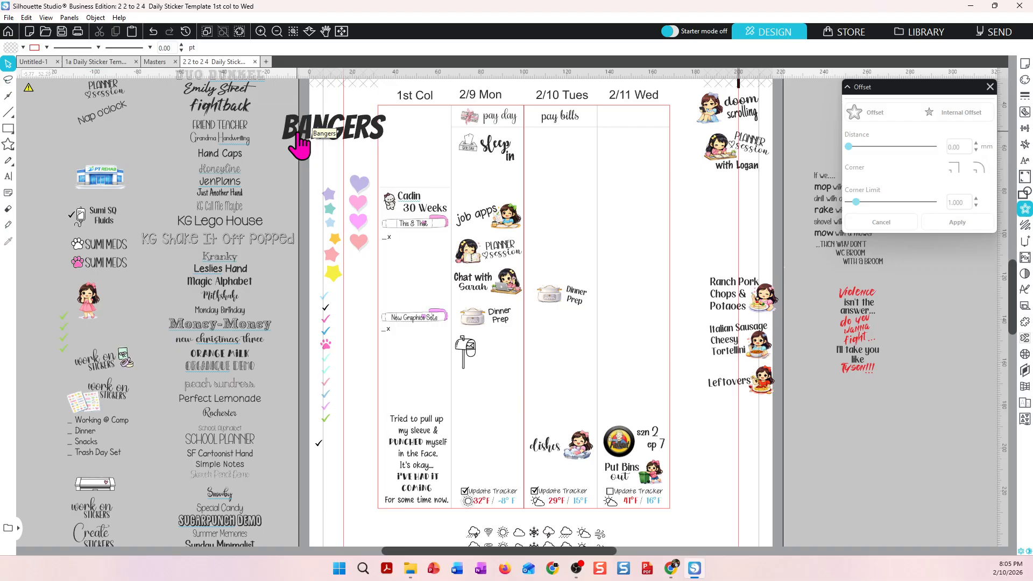
Duplicate the KG Lego House font sample and move the copy beside the mailbox in the 2/9 Mon column.
right_click(249, 226)
left_click(285, 303)
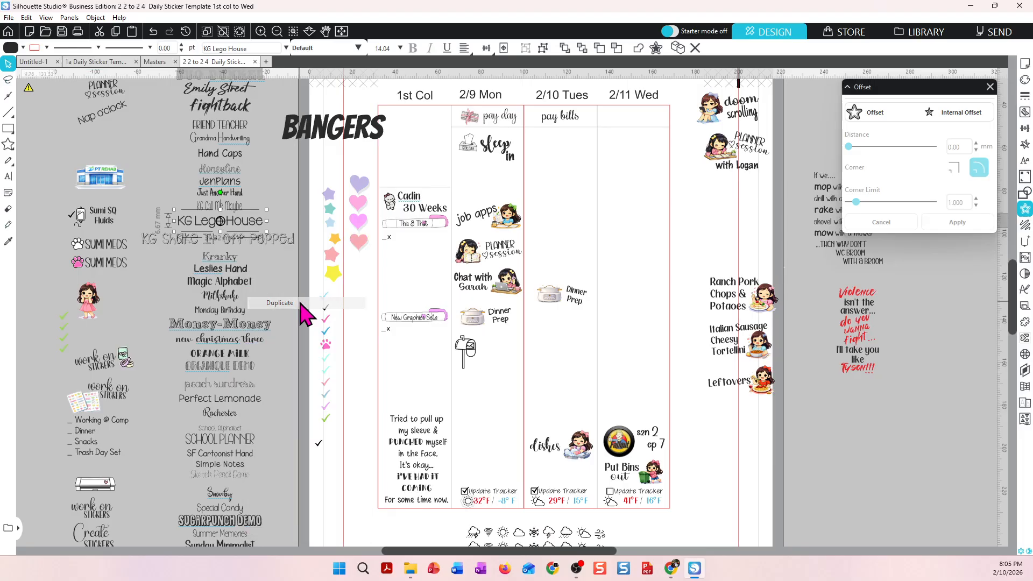
left_click_drag(243, 232, 521, 366)
Replace the copied text with "Mail out", "Party" and "Invites" on three lines.
double_click(534, 367)
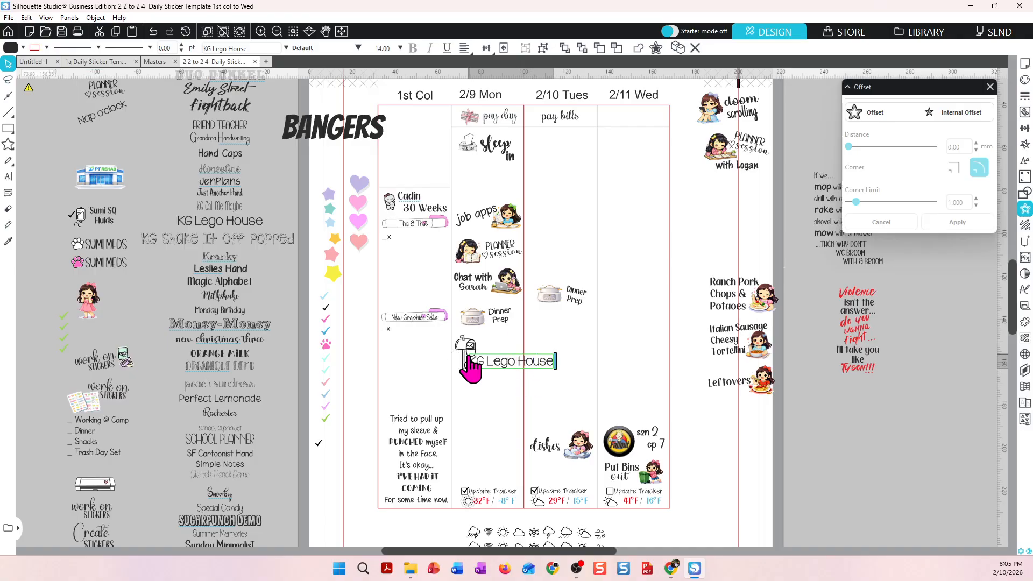
key("BackSpace")
key("BackSpace")
key("BackSpace")
key("BackSpace")
key("BackSpace")
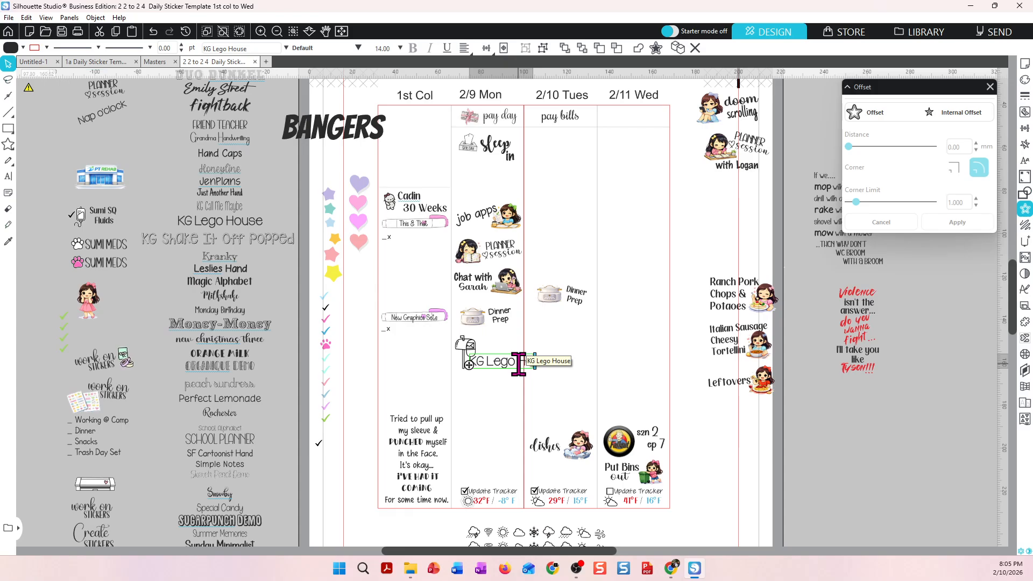
key("BackSpace")
key("BackSpace")
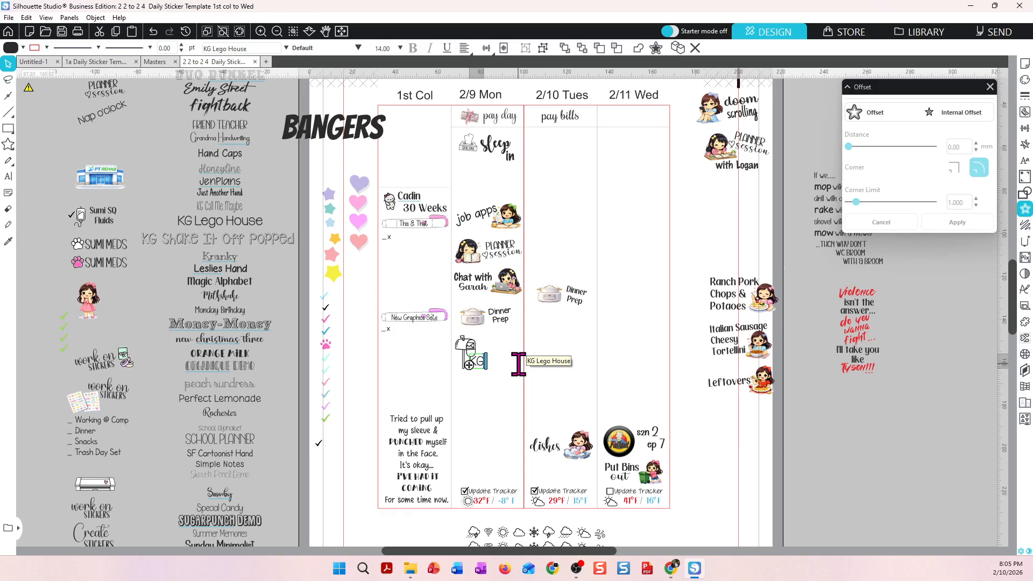
key("BackSpace")
type("M")
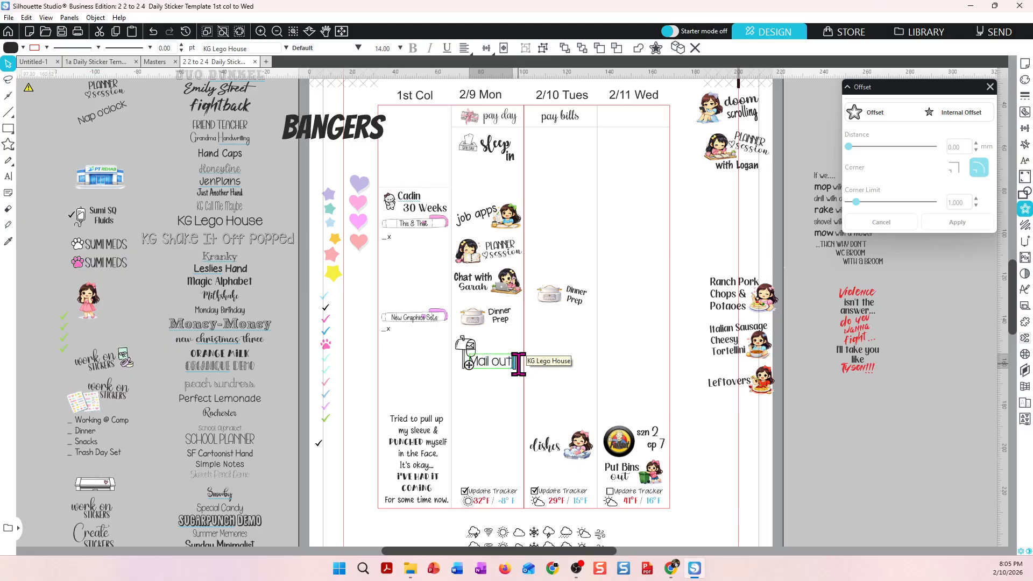
type("ail out")
key("Return")
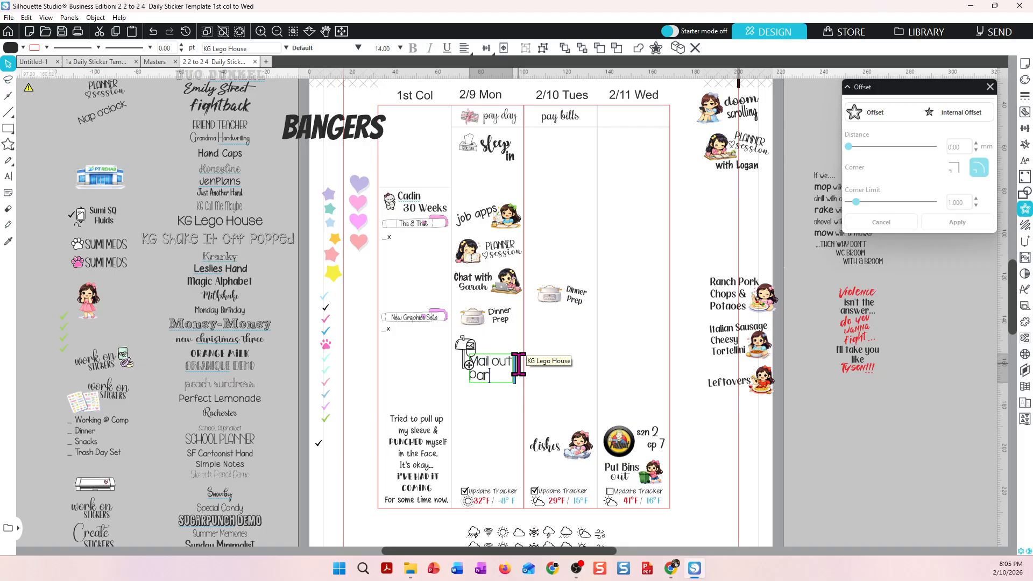
type("party")
key("Return")
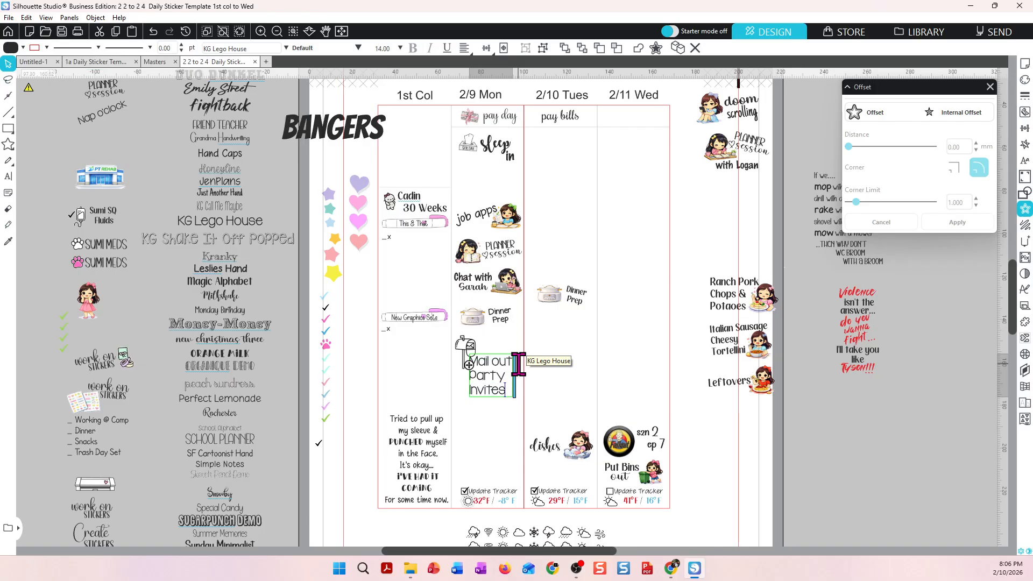
left_click(491, 411)
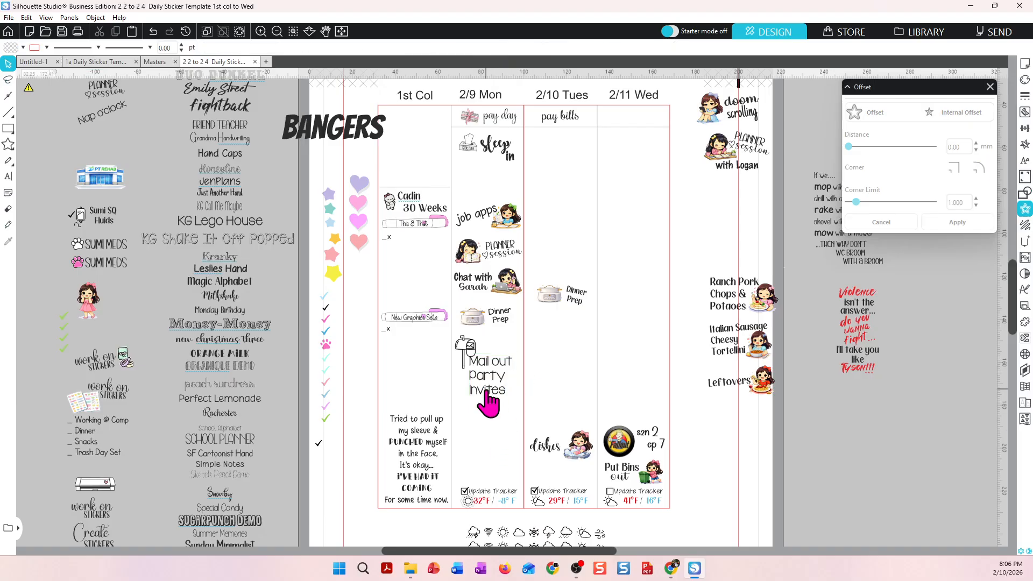
Nudge the Mail out Party Invites text slightly upward and set its alignment to centered.
left_click_drag(492, 391, 494, 388)
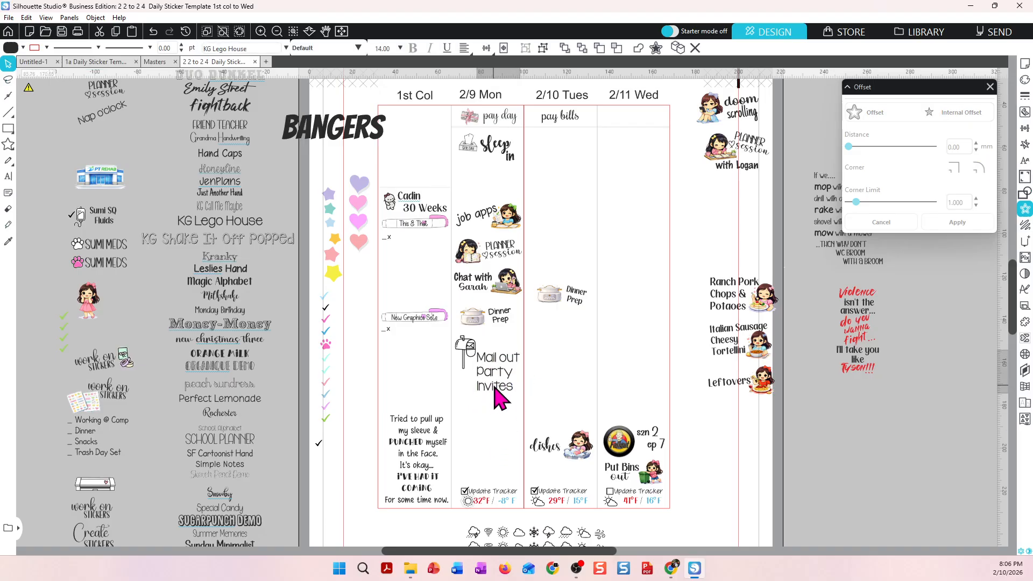
left_click(494, 390)
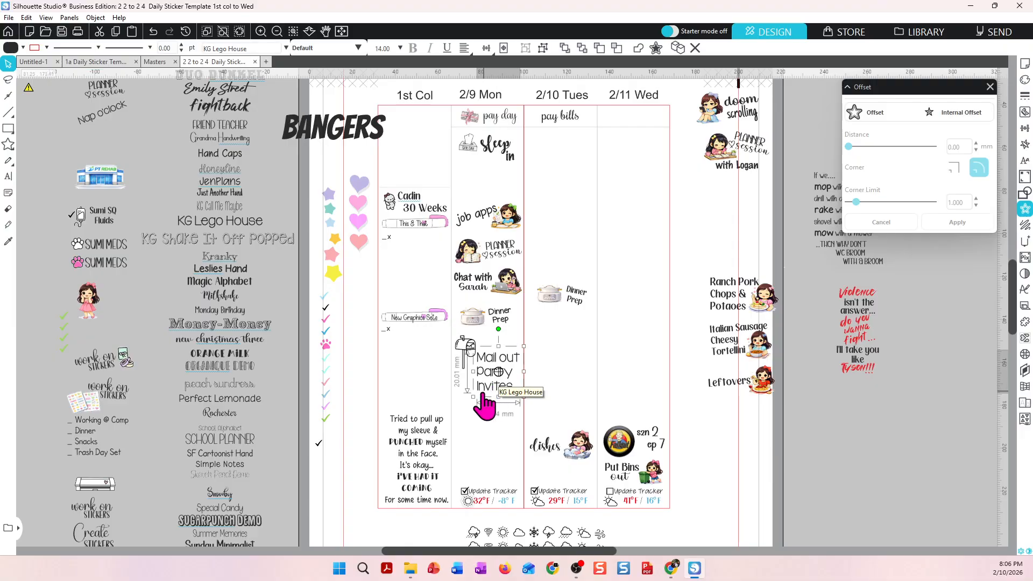
left_click(464, 47)
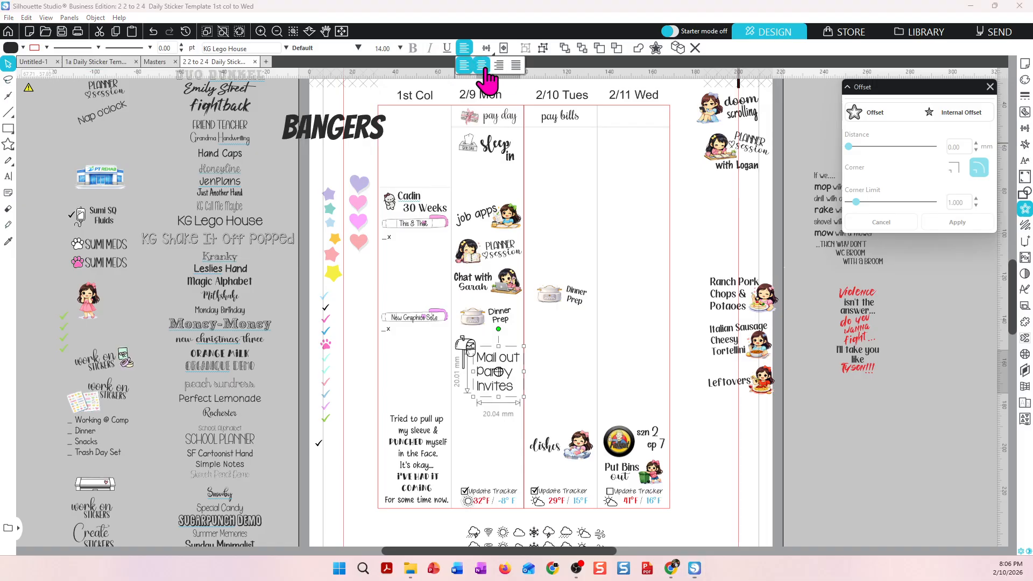
left_click(484, 65)
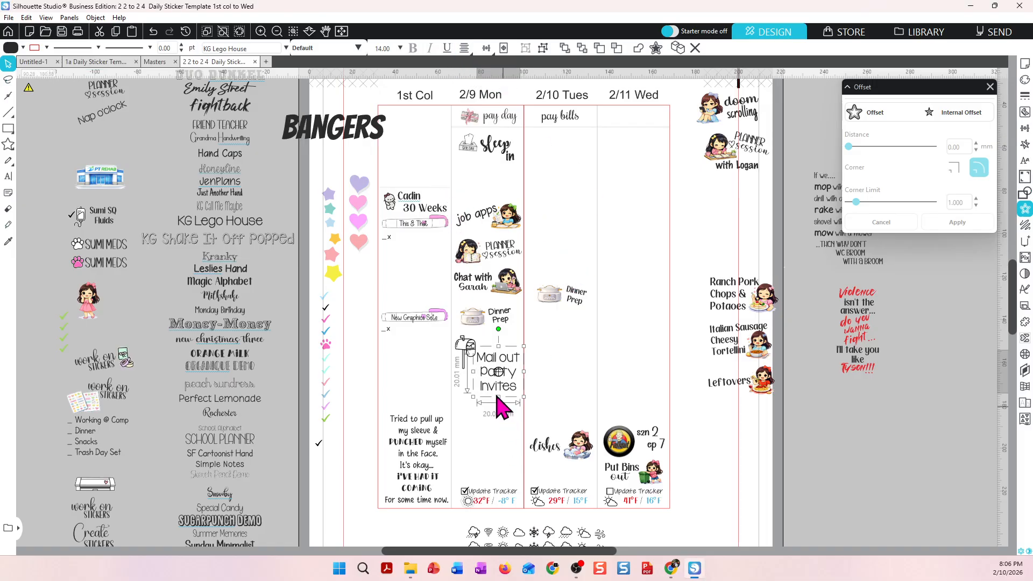
left_click(502, 432)
Fill the Mail out Party Invites text with pink.
left_click(496, 399)
left_click(23, 48)
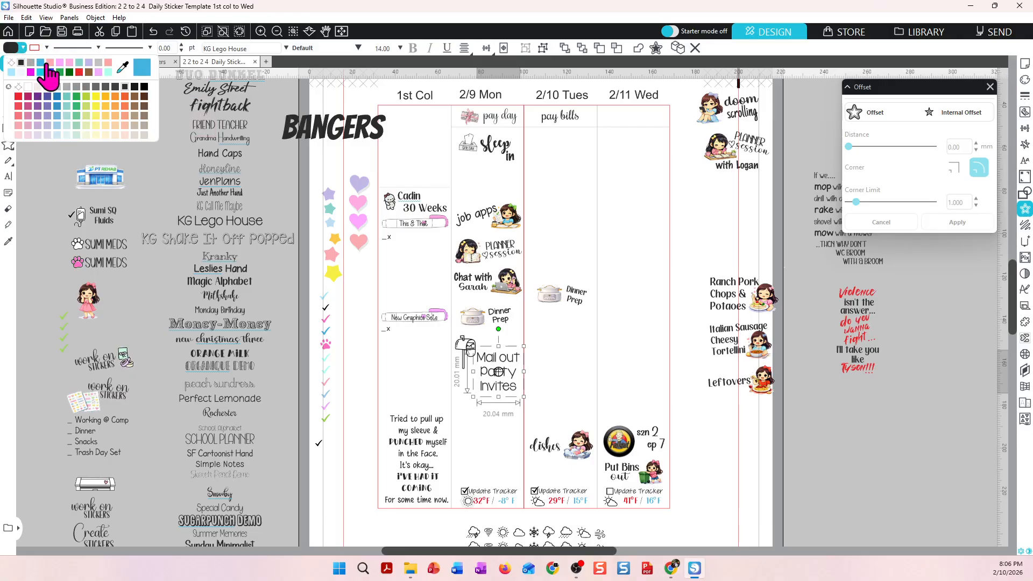
left_click(49, 63)
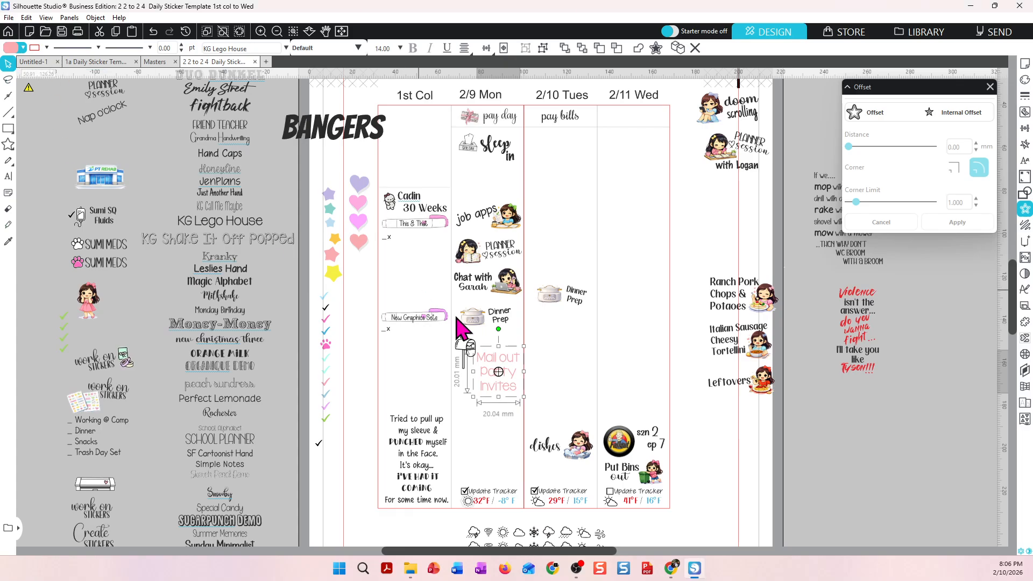
left_click(560, 381)
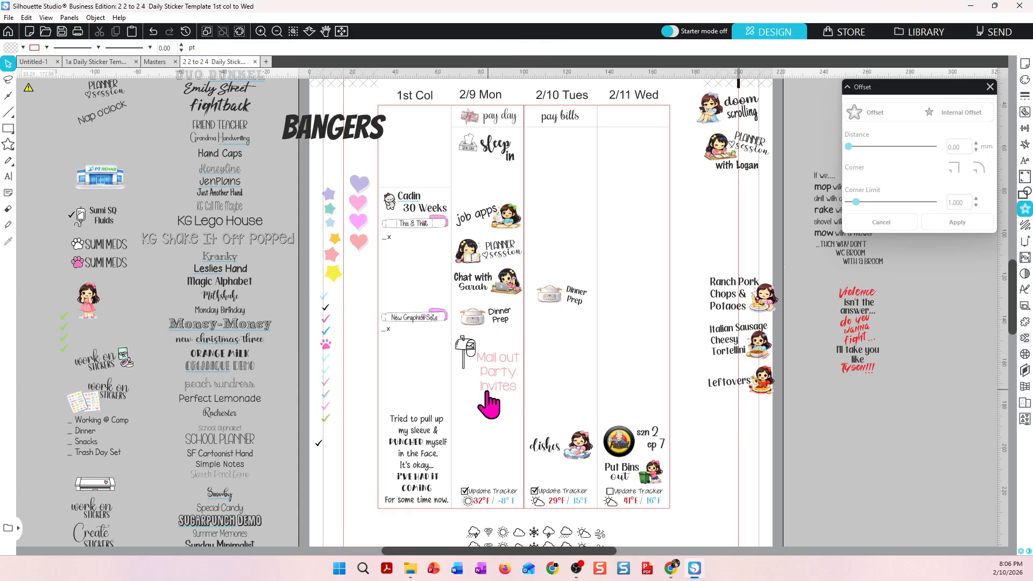
Browse the sticker collection on the Masters tab, then return to the 2.2 to 2.4 daily layout tab.
left_click(466, 353)
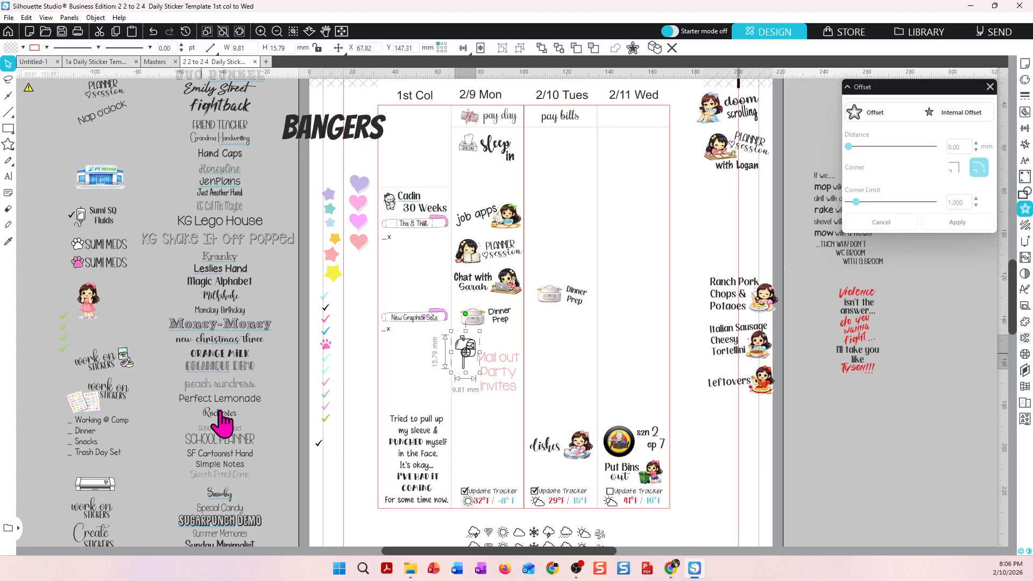
left_click(490, 429)
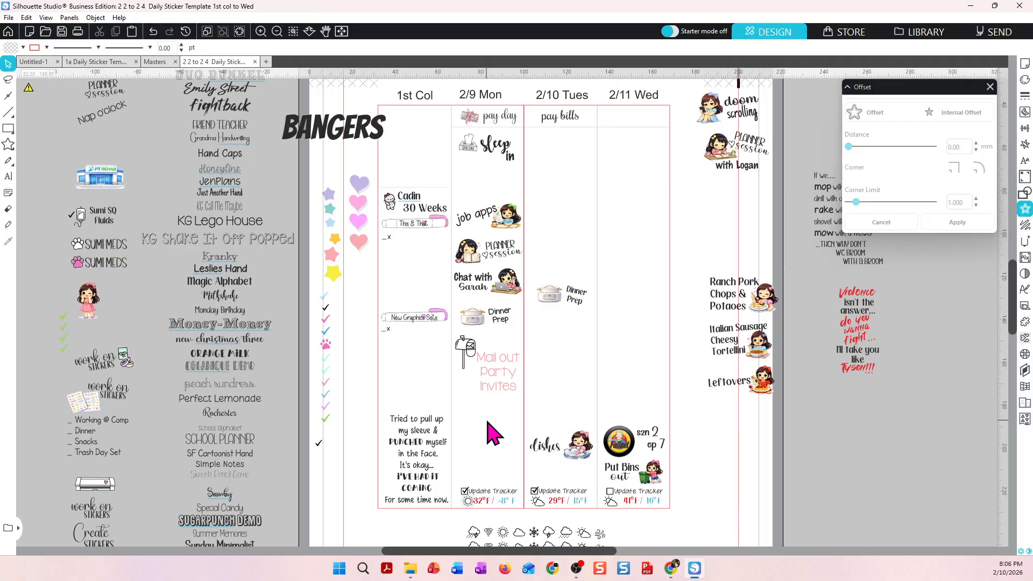
left_click(149, 65)
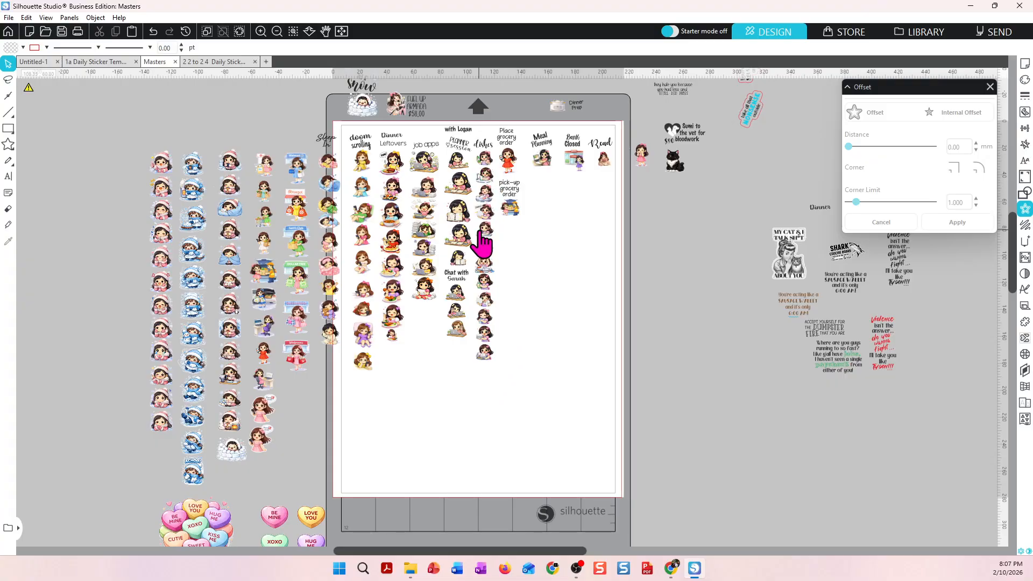
left_click(261, 32)
left_click(262, 32)
left_click(261, 32)
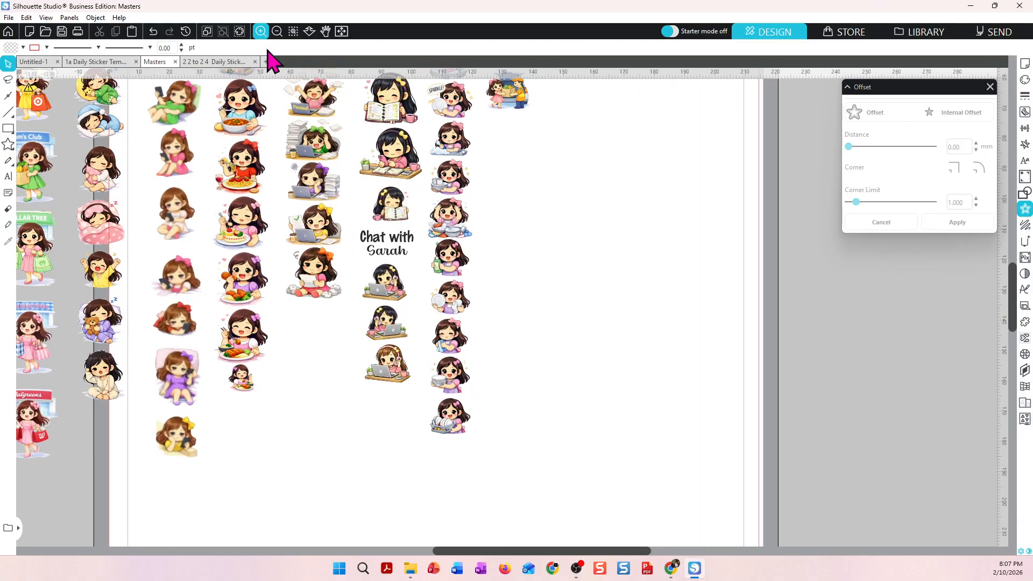
left_click(418, 208)
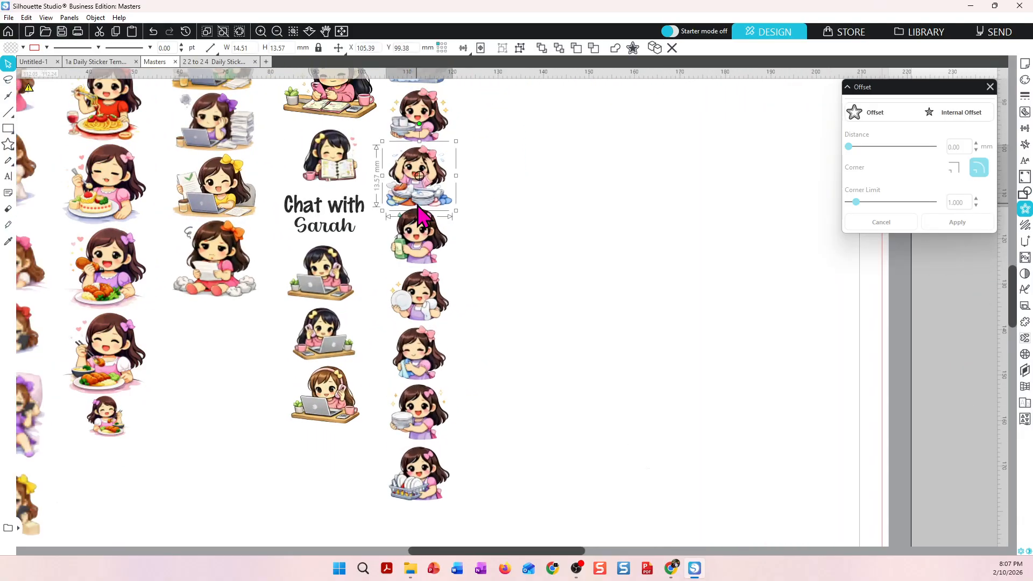
left_click(474, 270)
scroll(474, 270, "up", 1)
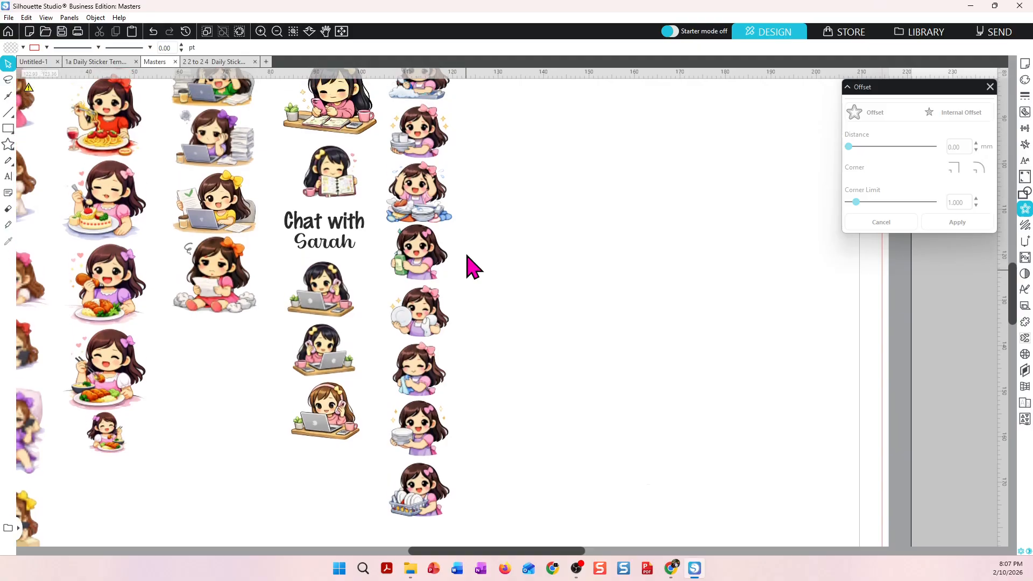
scroll(474, 270, "down", 2)
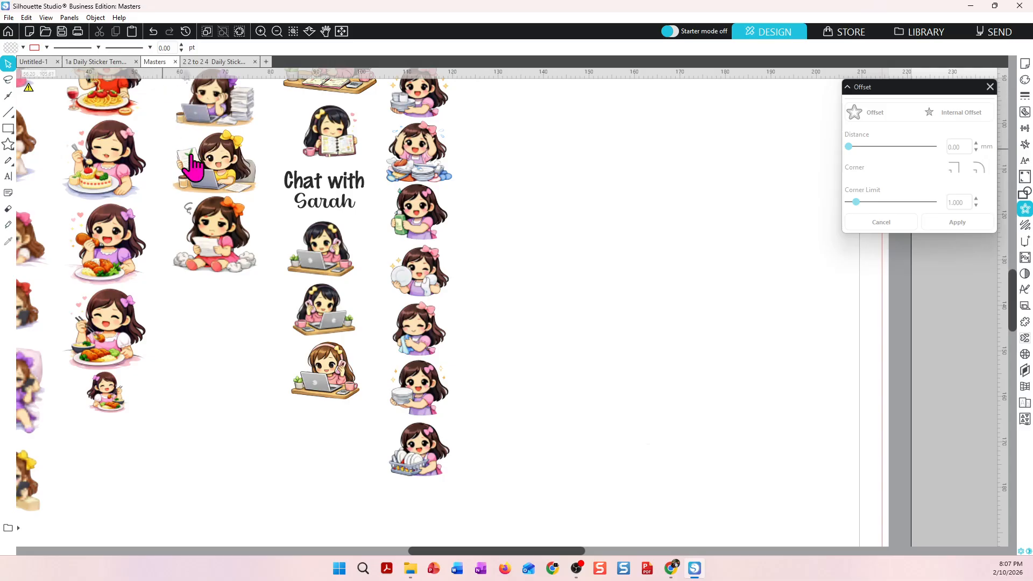
left_click(278, 31)
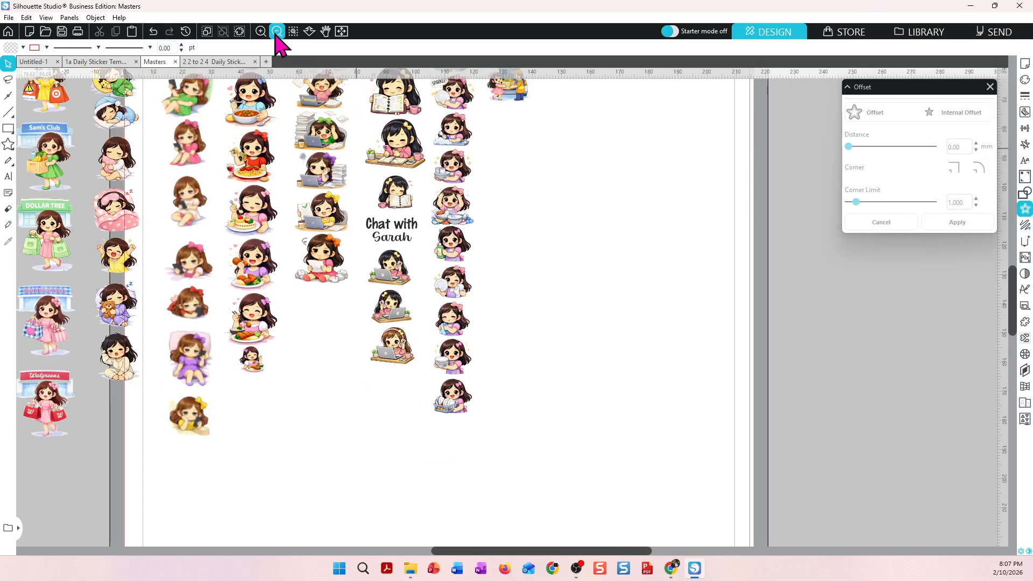
left_click(277, 31)
left_click(277, 31)
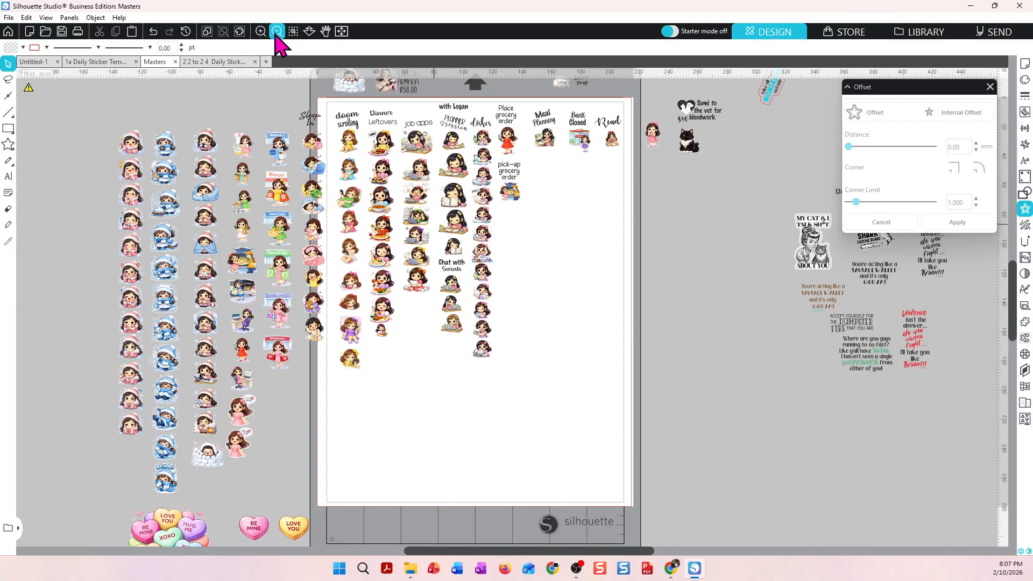
left_click(277, 32)
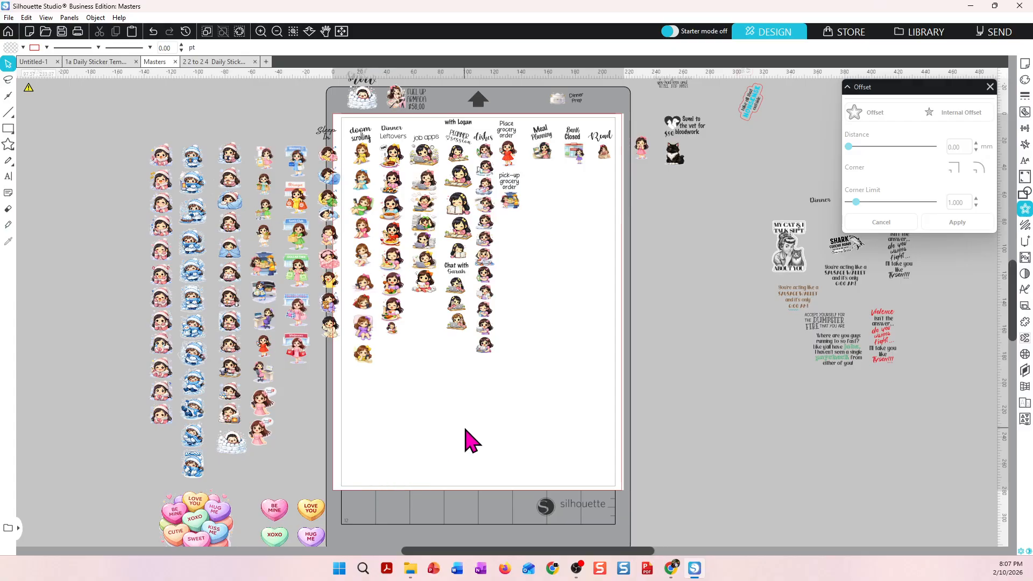
left_click(218, 62)
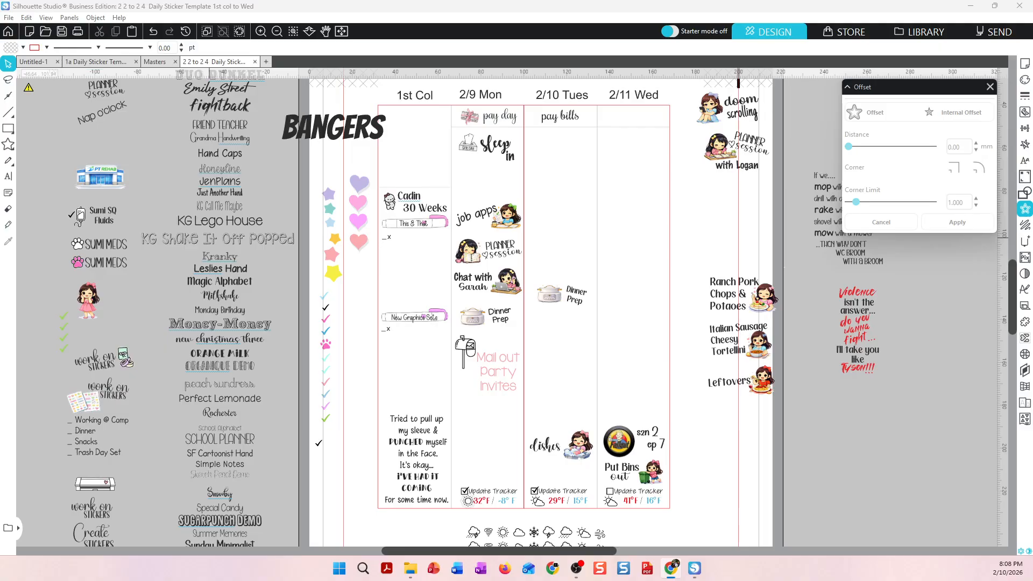
Switch to the browser and close the Silhouette Studio, Download history and folder path tabs, leaving 1001 Fonts open.
left_click_drag(0, 25, 673, 24)
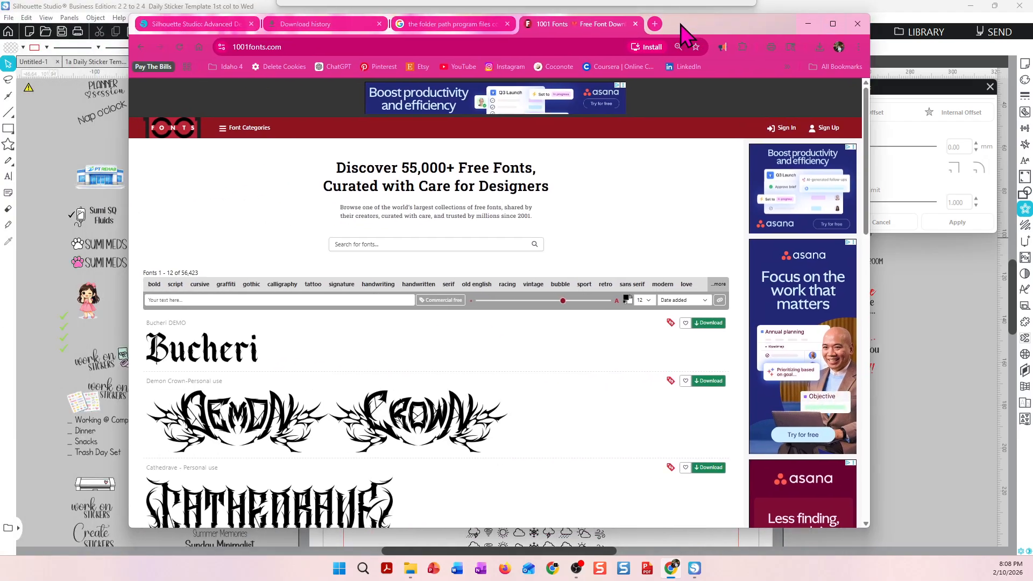
left_click(251, 24)
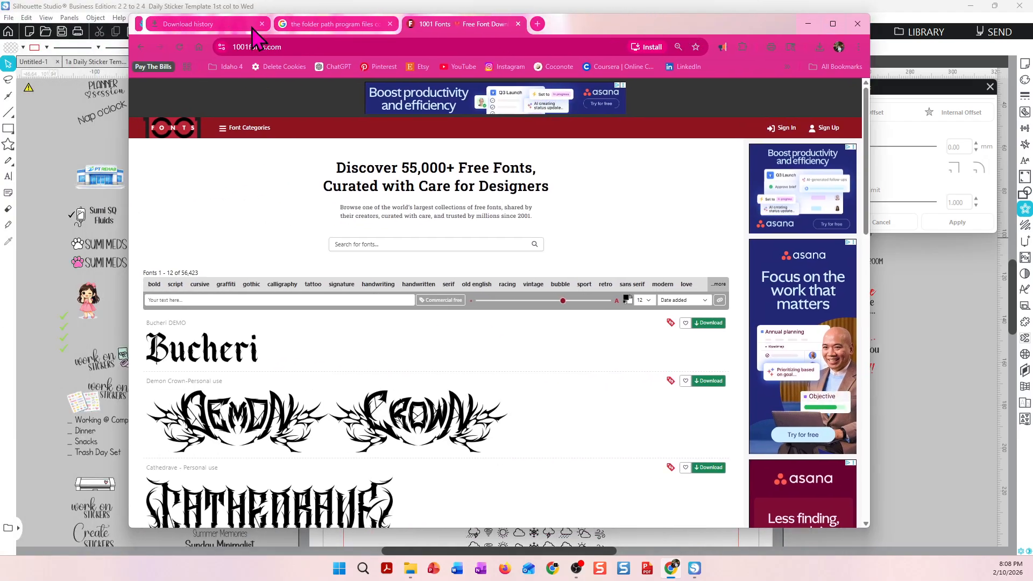
left_click(251, 24)
left_click(251, 24)
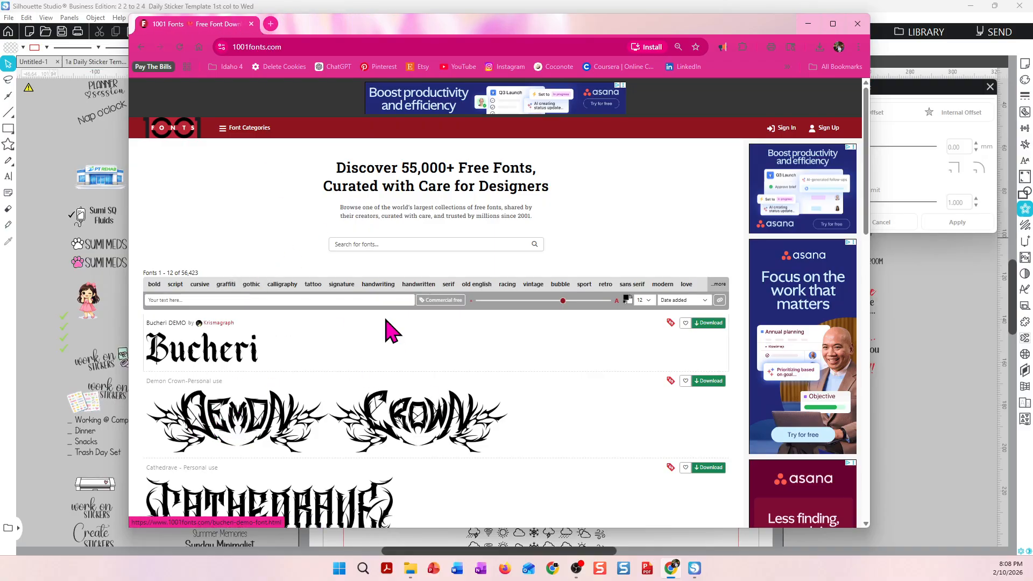
Browse 1001 Fonts by the signature and elegant tags, then clear the tag filters.
left_click(341, 284)
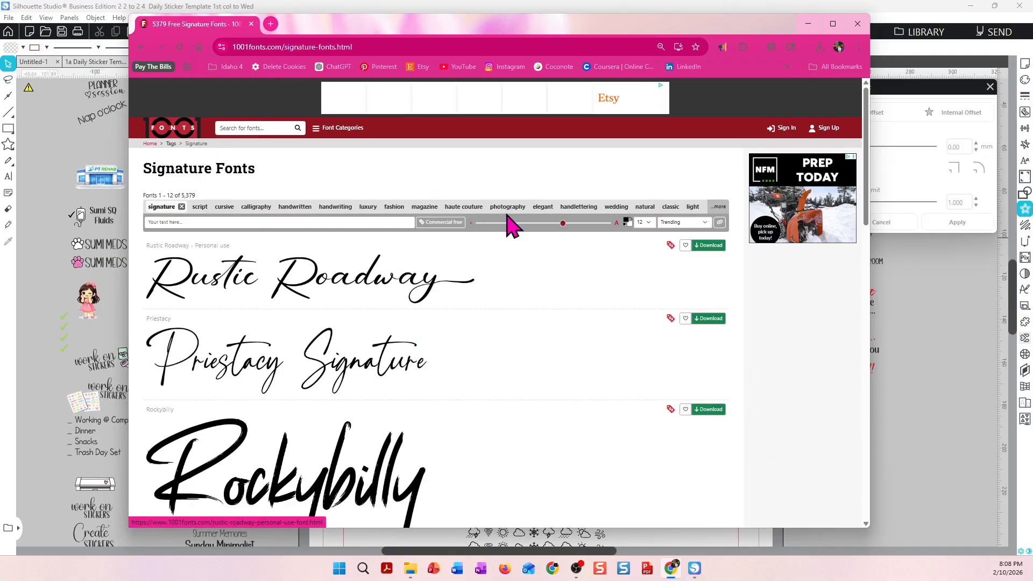
left_click(543, 208)
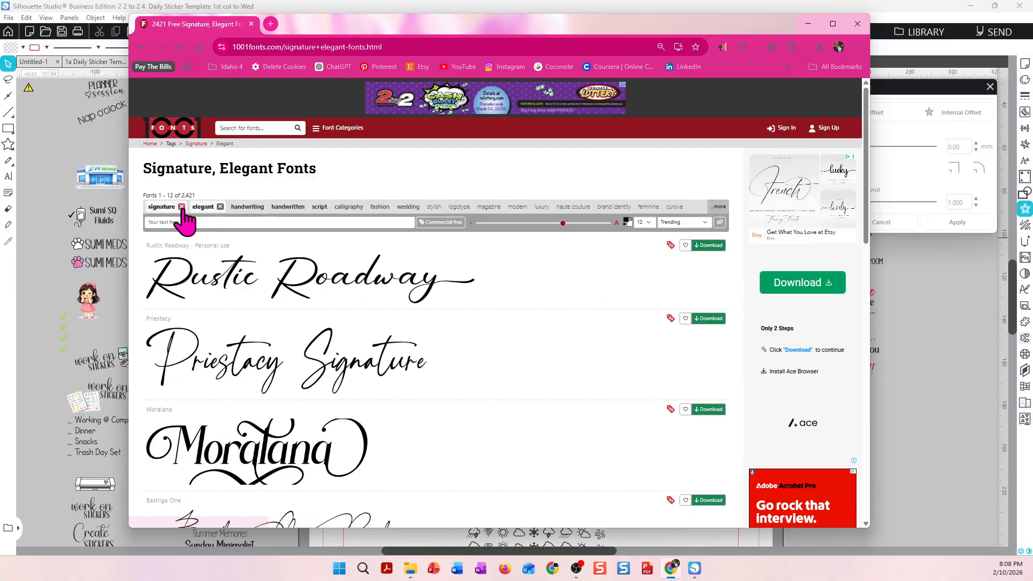
left_click(181, 208)
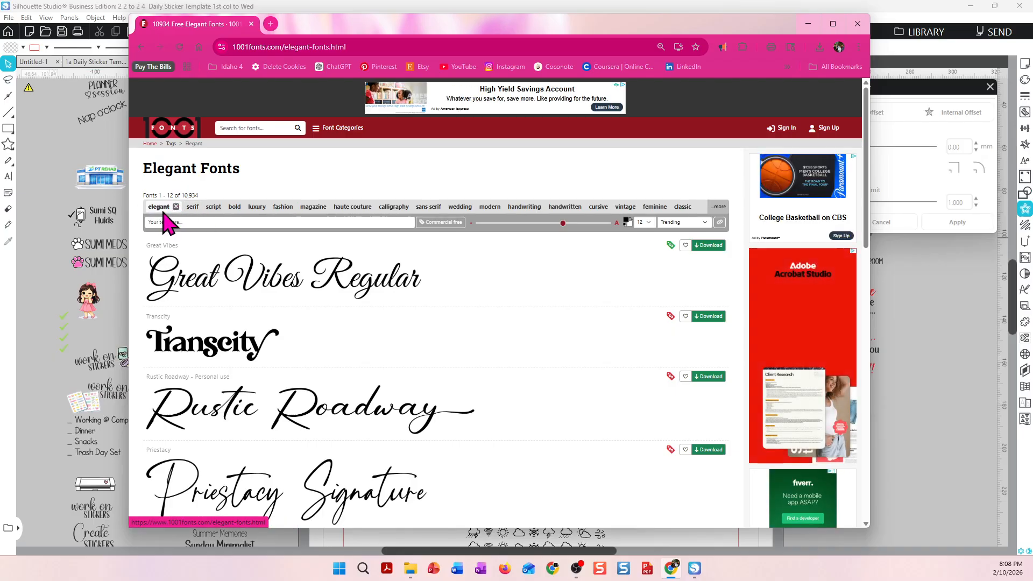
scroll(474, 370, "down", 5)
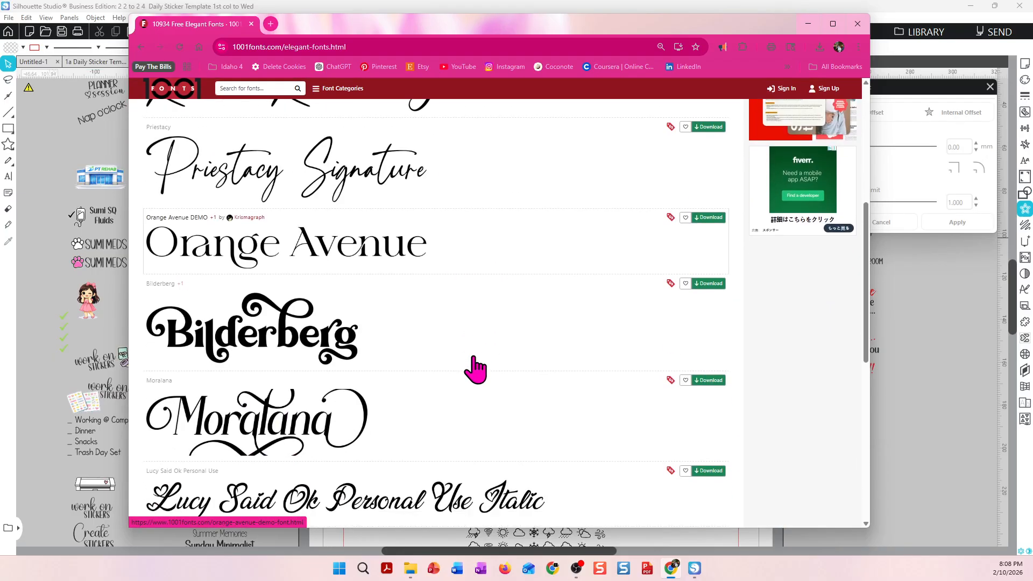
scroll(476, 365, "up", 5)
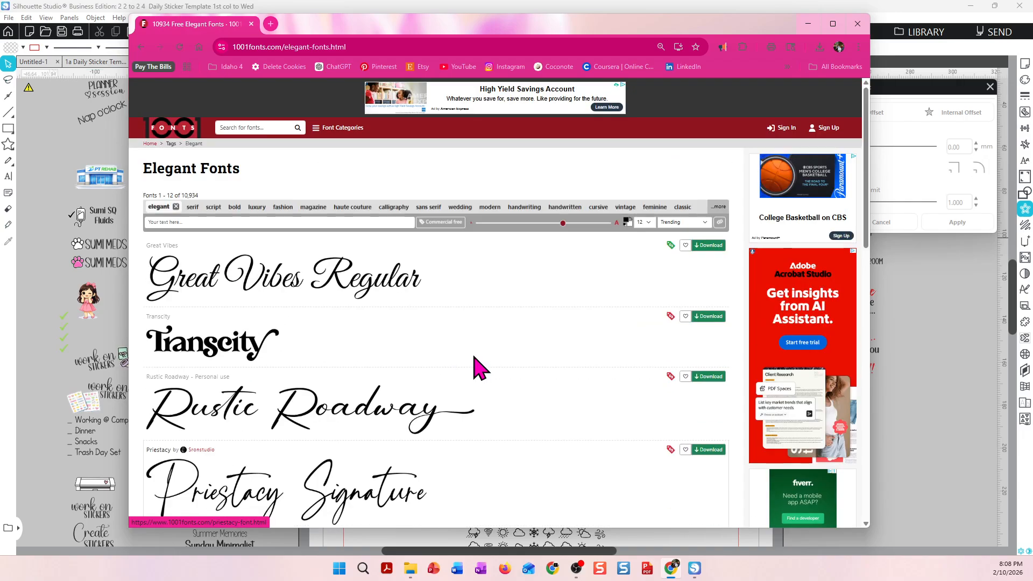
left_click(176, 208)
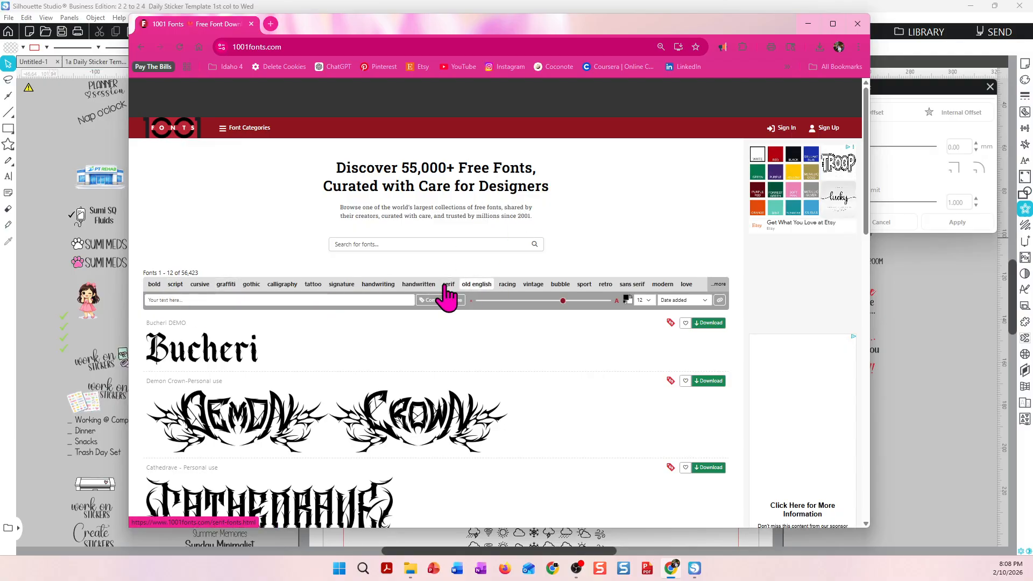
Filter 1001 Fonts by the handwritten tag and download the Amsterdam Handwriting font.
left_click(410, 285)
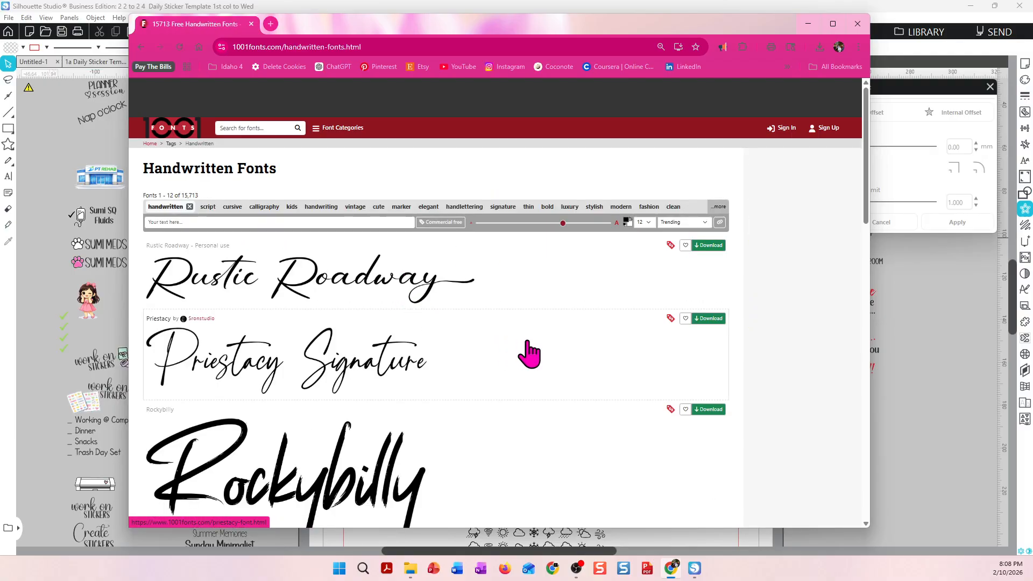
scroll(538, 351, "down", 12)
scroll(538, 351, "down", 2)
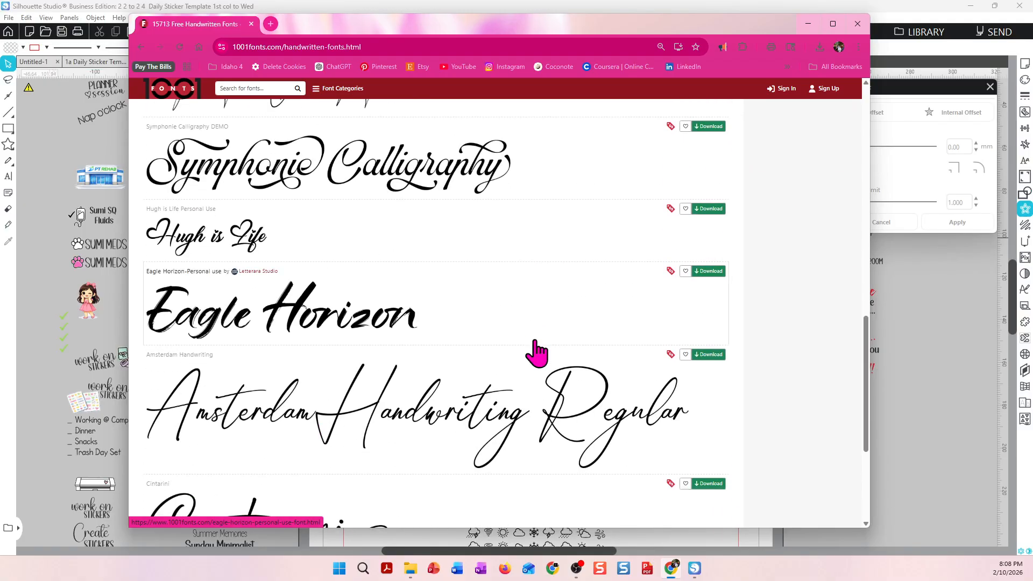
scroll(537, 353, "down", 2)
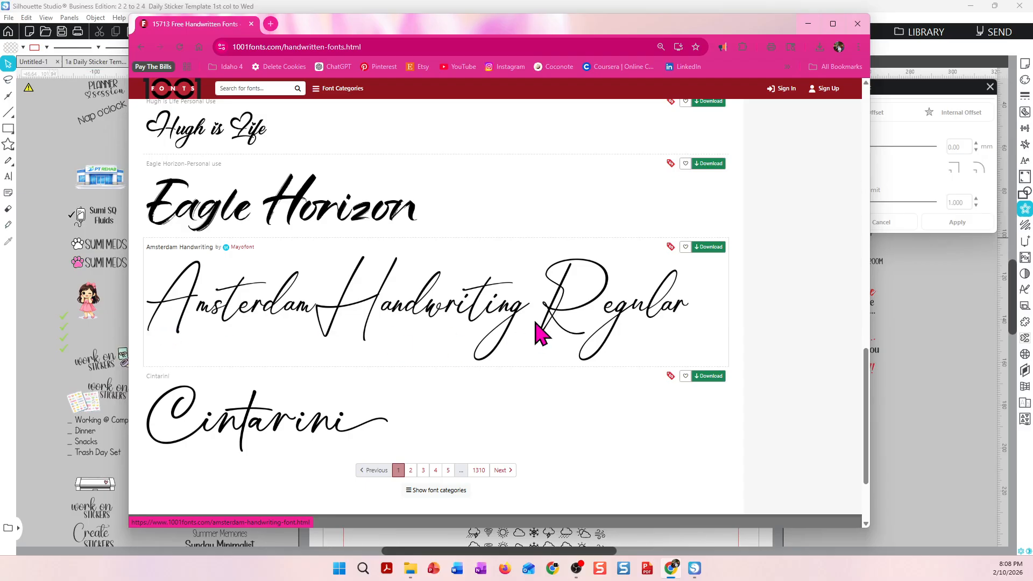
scroll(536, 334, "up", 1)
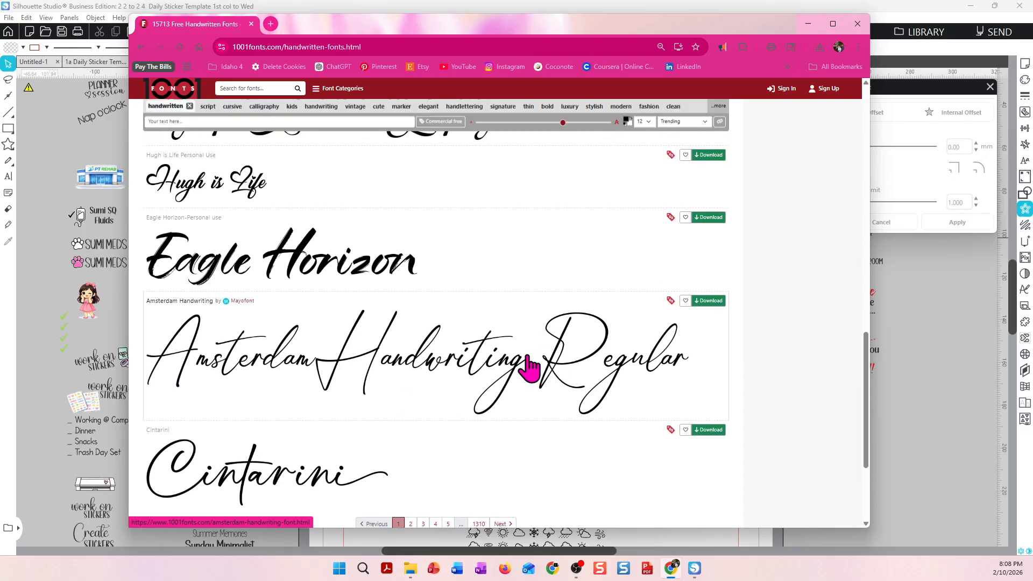
left_click(709, 299)
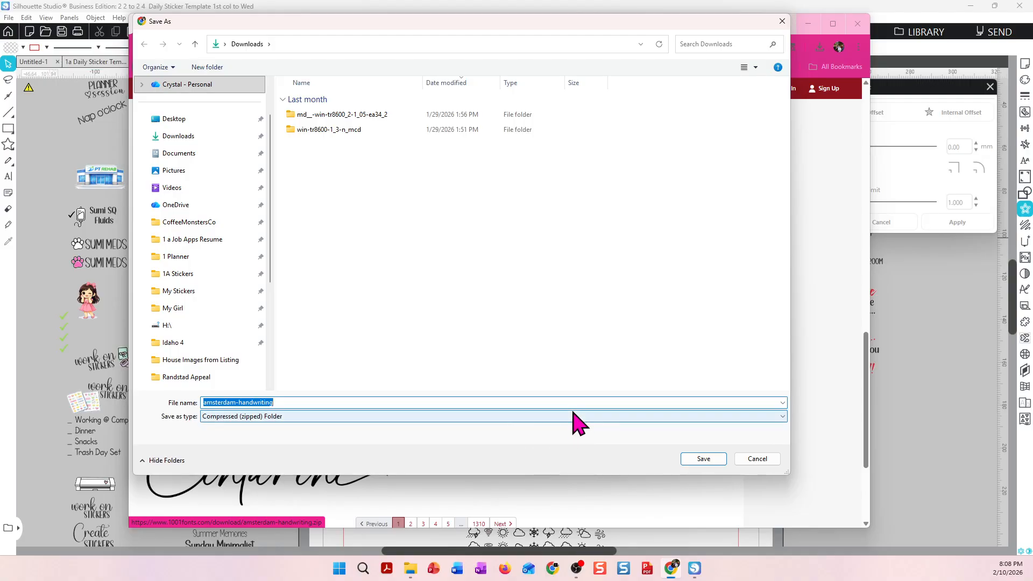
left_click(757, 459)
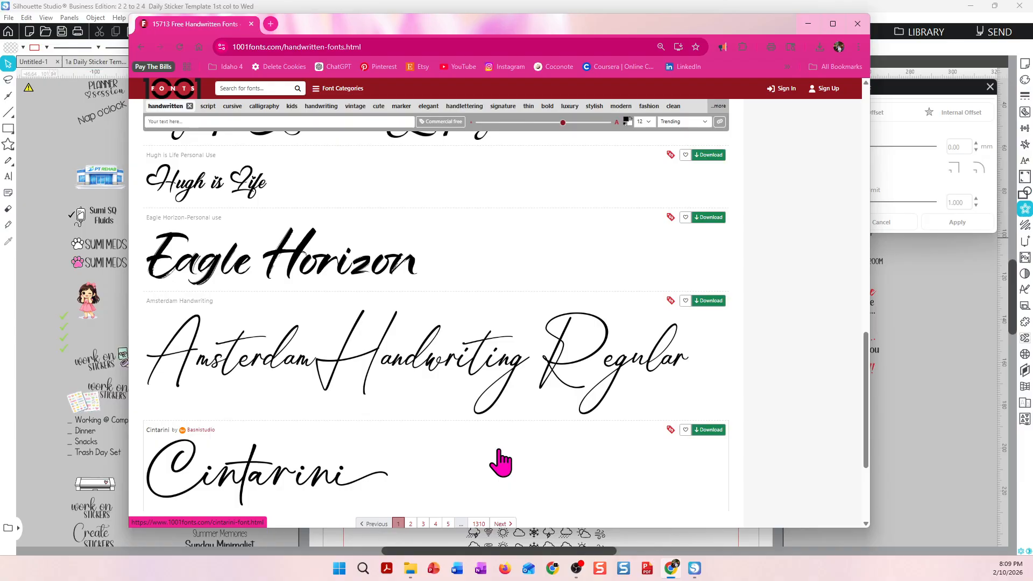
Switch to the Fonts Index workbook, insert a new row 4 above Architects Daughter, and paste the name Amsterdam Handwriting.
left_click_drag(614, 24, 0, 44)
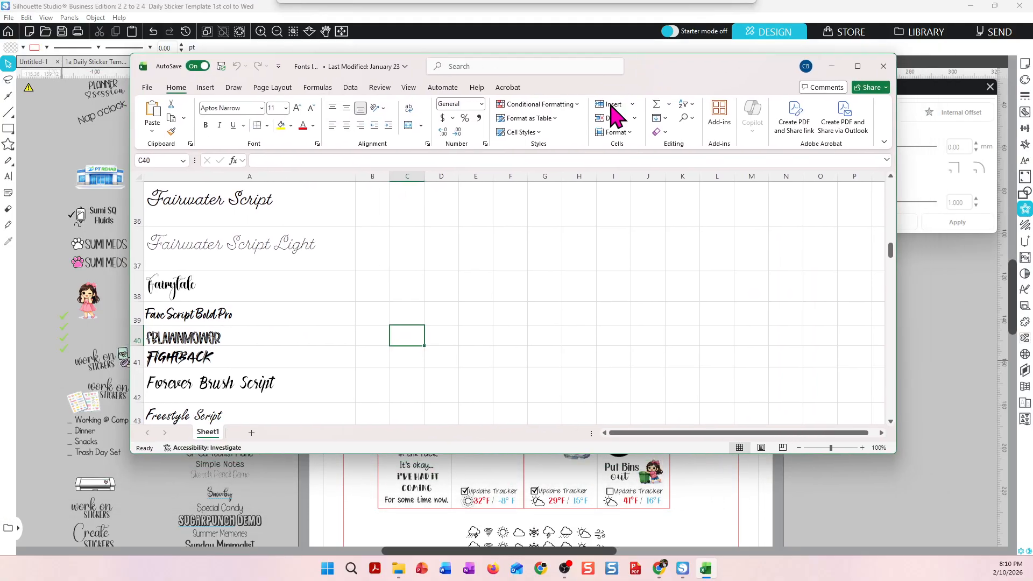
scroll(255, 362, "up", 6)
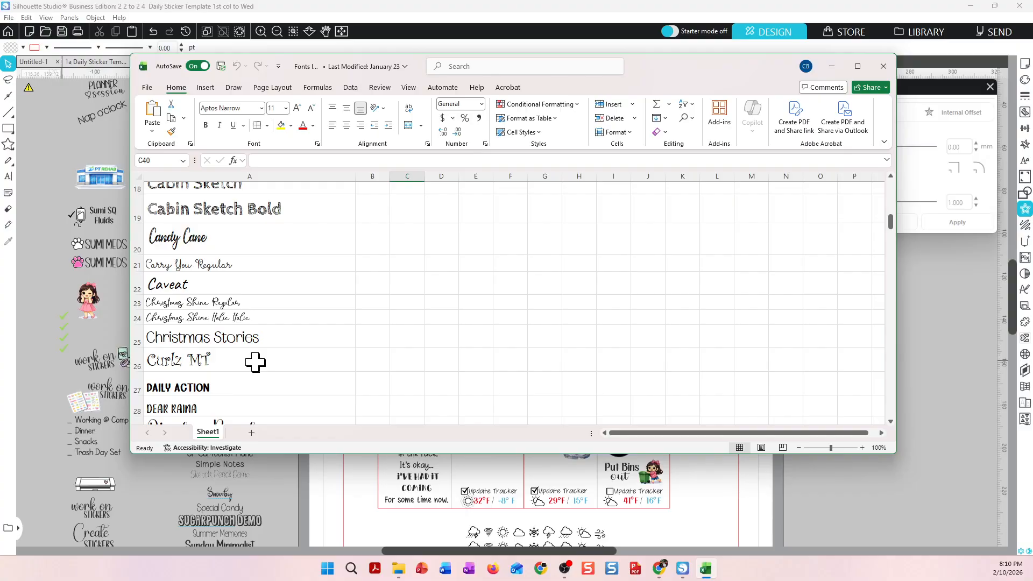
scroll(256, 361, "up", 6)
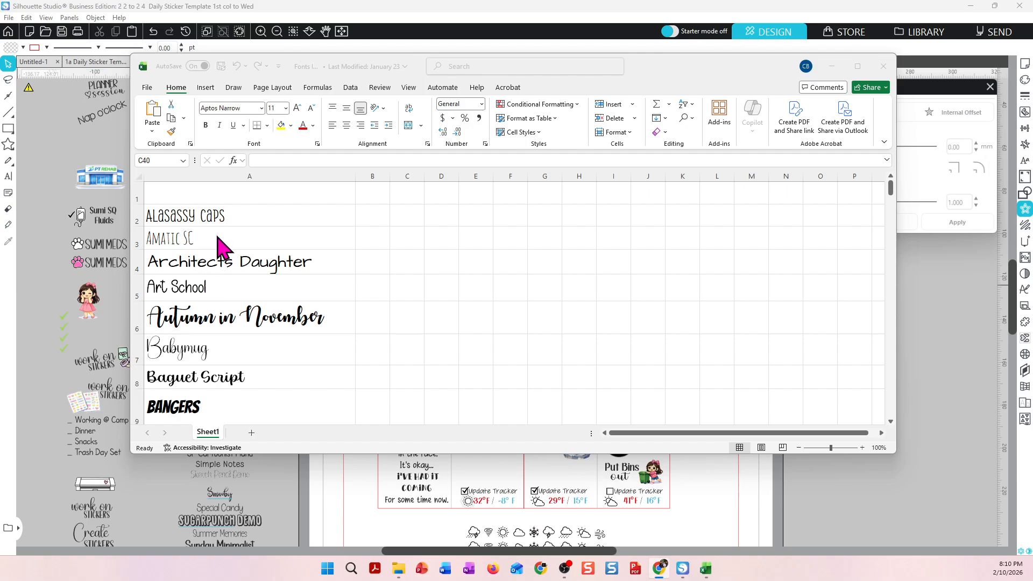
left_click(161, 262)
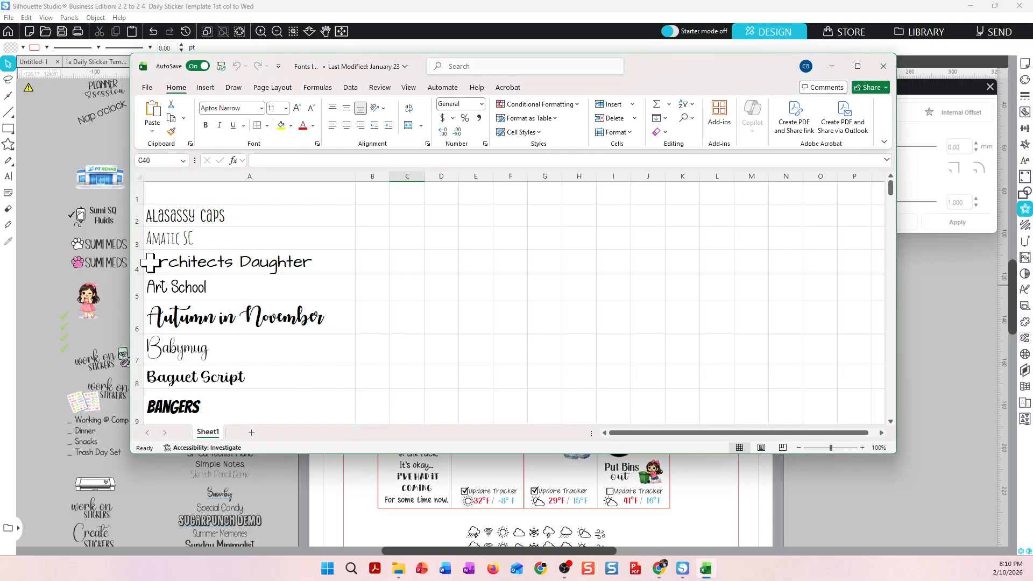
left_click(128, 261)
right_click(135, 263)
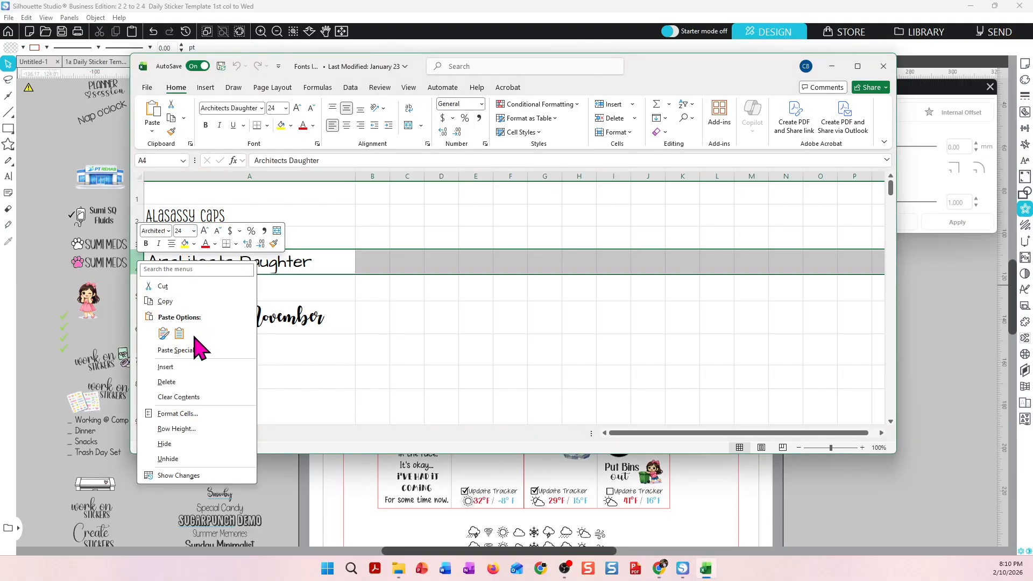
left_click(187, 368)
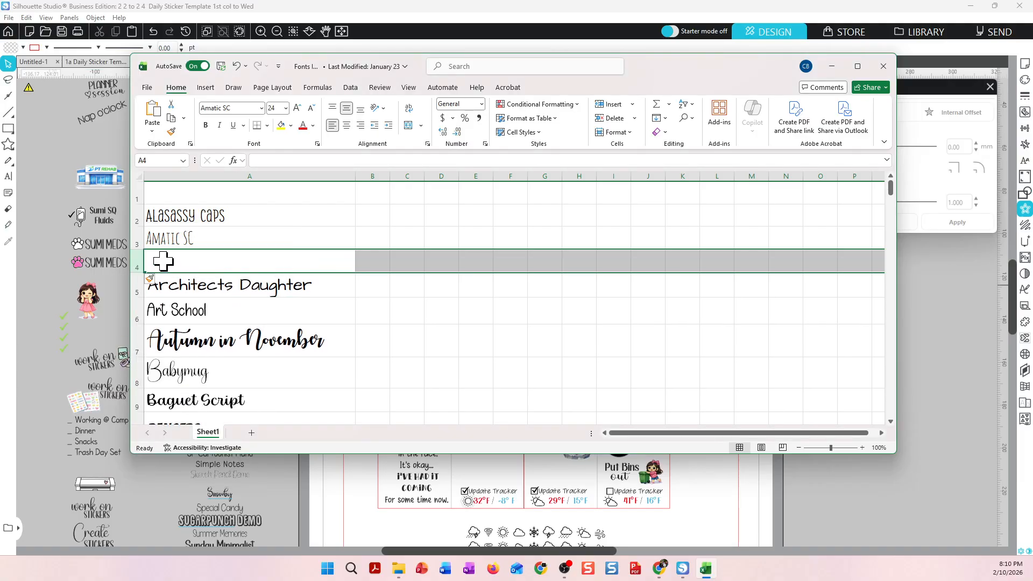
left_click(193, 265)
type("Amsterdam Handwriting")
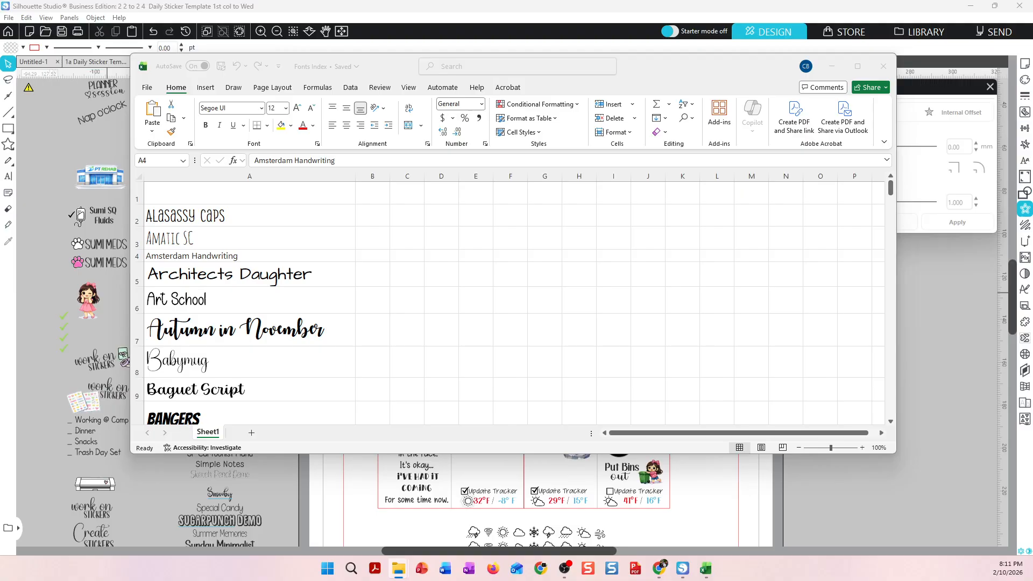
Open the Amsterdam Handwriting font file from the downloaded amsterdam-handwriting folder and install it.
left_click_drag(381, 0, 537, 55)
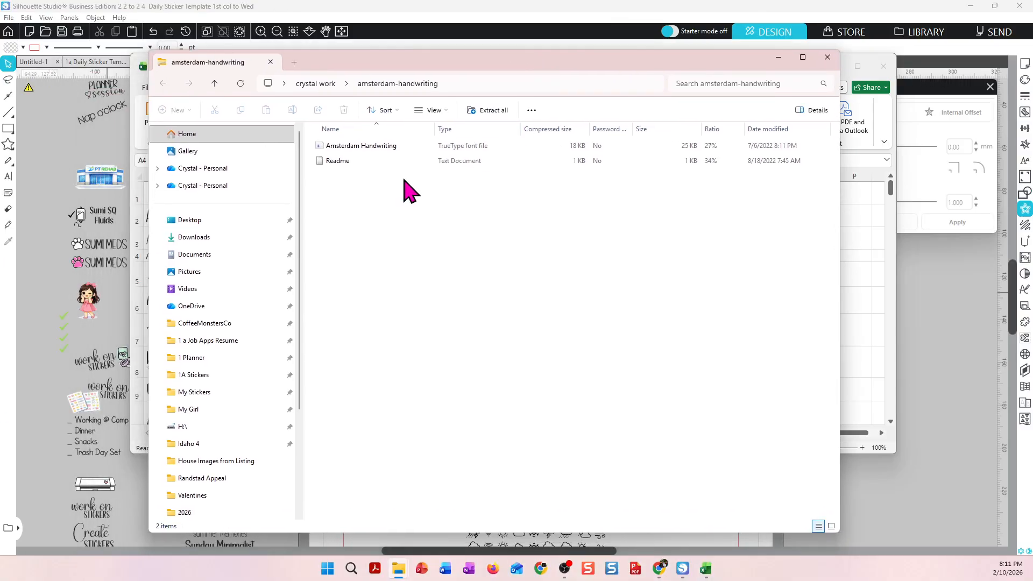
left_click(387, 150)
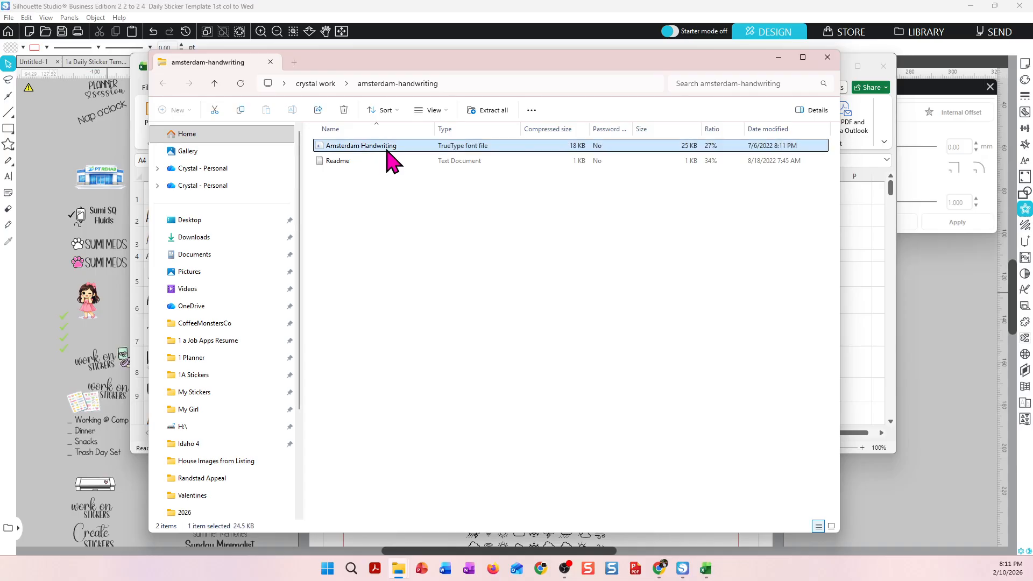
double_click(387, 150)
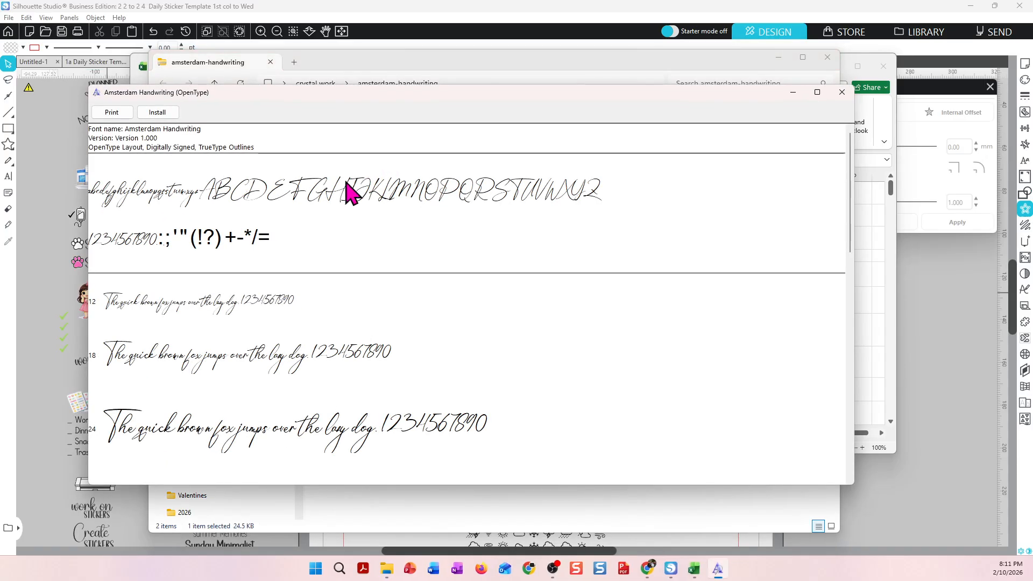
left_click(169, 112)
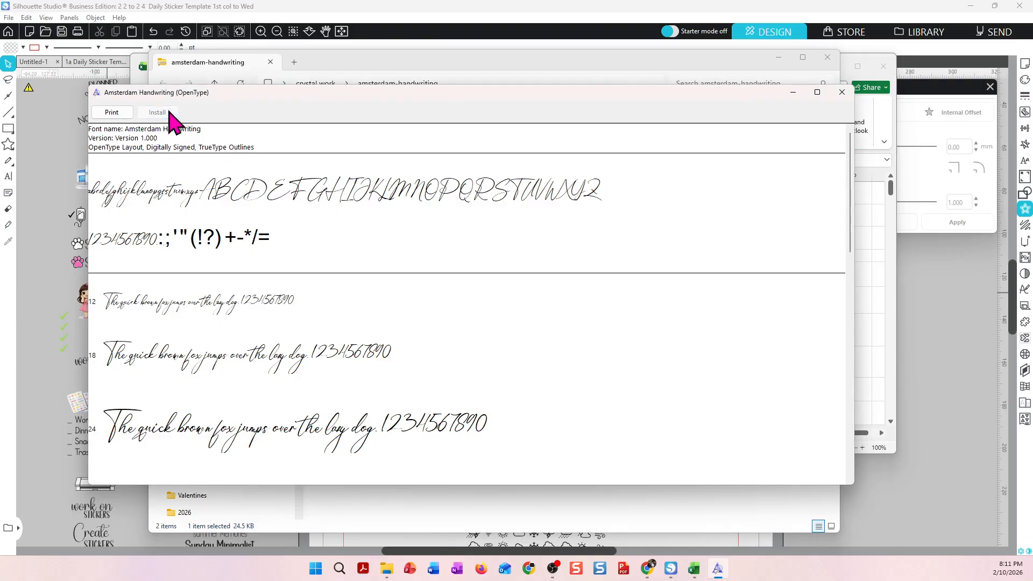
left_click(840, 92)
left_click(827, 57)
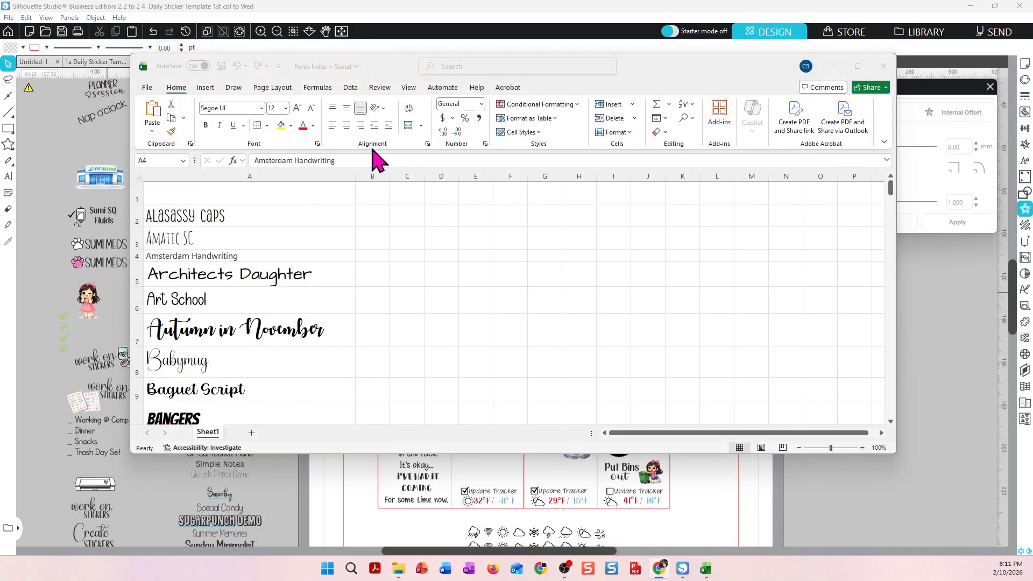
Try to set cell A4's font by entering Amster as the font name.
left_click(195, 258)
type("Amsterdam Handwriting")
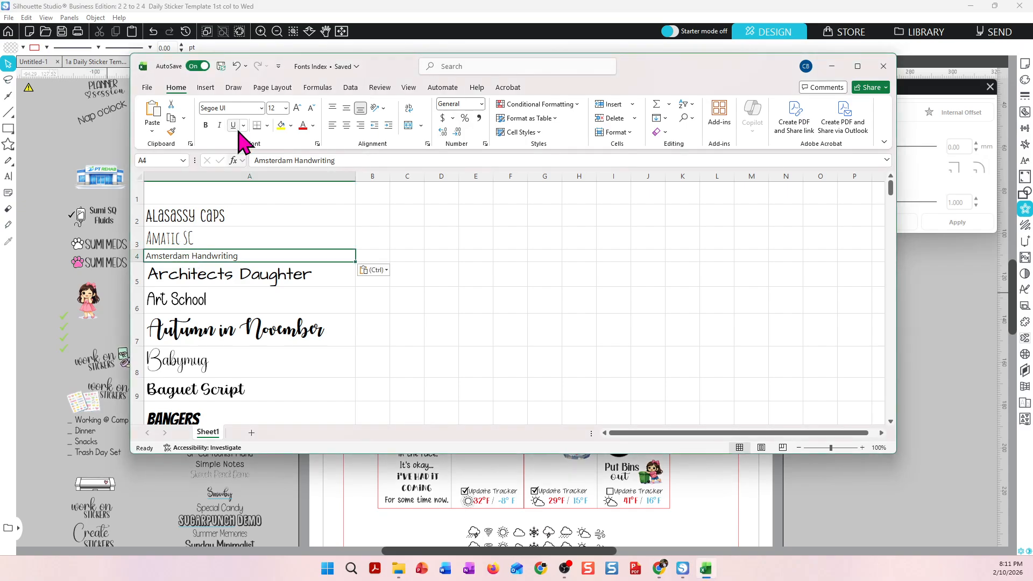
left_click(240, 108)
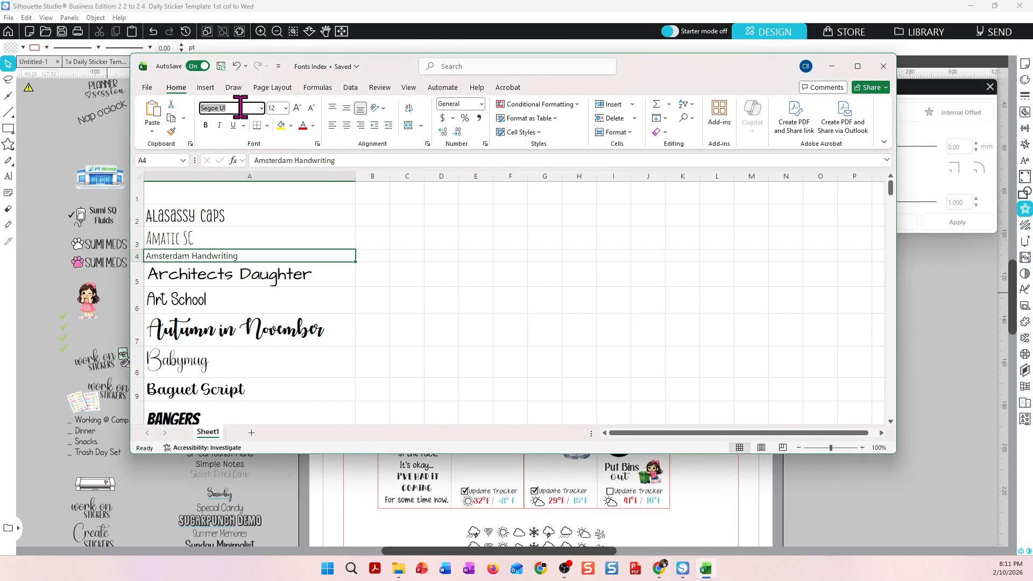
type("Amster")
key("Return")
left_click(220, 66)
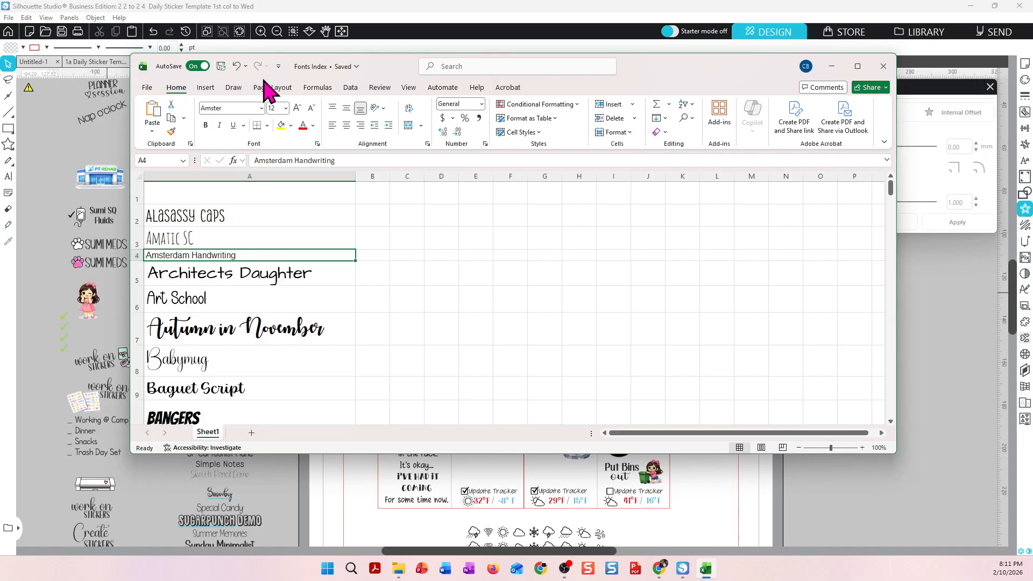
left_click(883, 67)
left_click(883, 68)
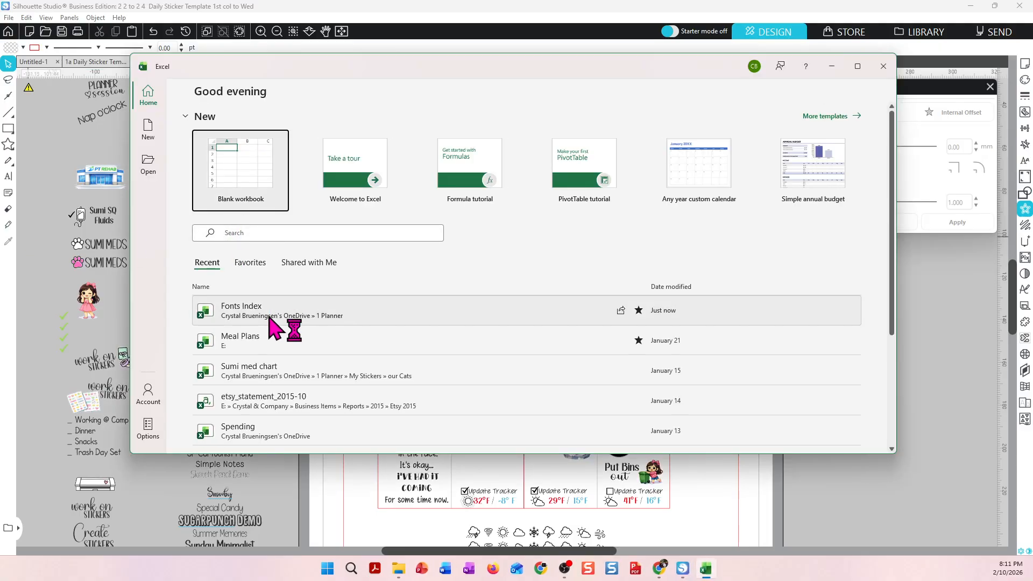
left_click(269, 318)
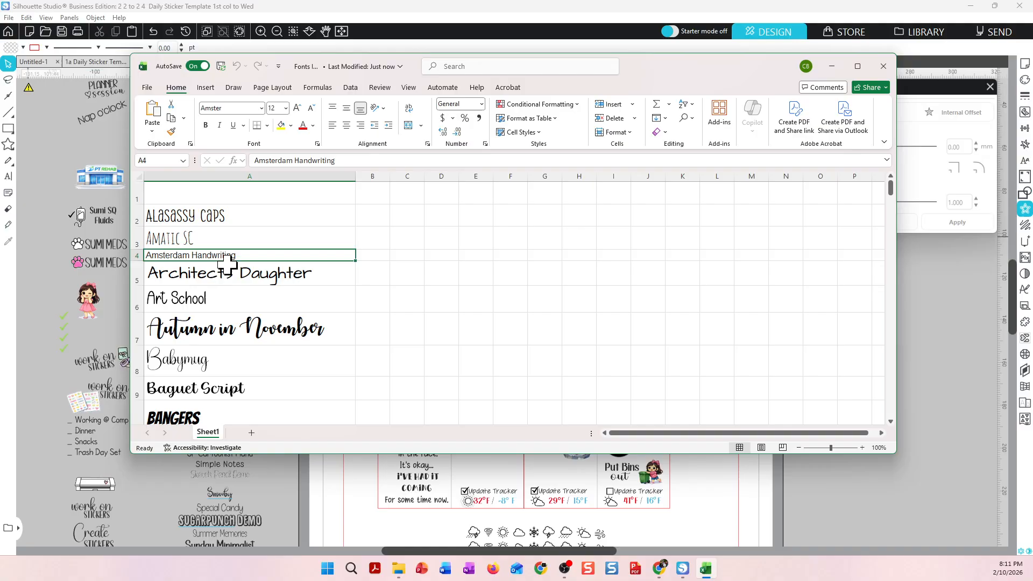
Apply the Amsterdam Handwriting font to cell A4 and enlarge row 4's height.
left_click(235, 106)
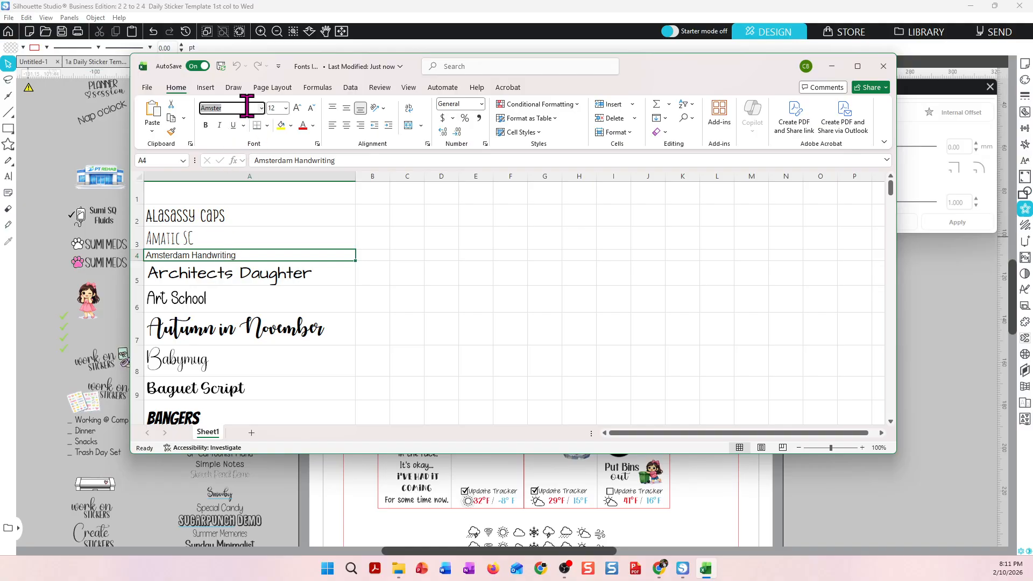
type("Ama")
type("s")
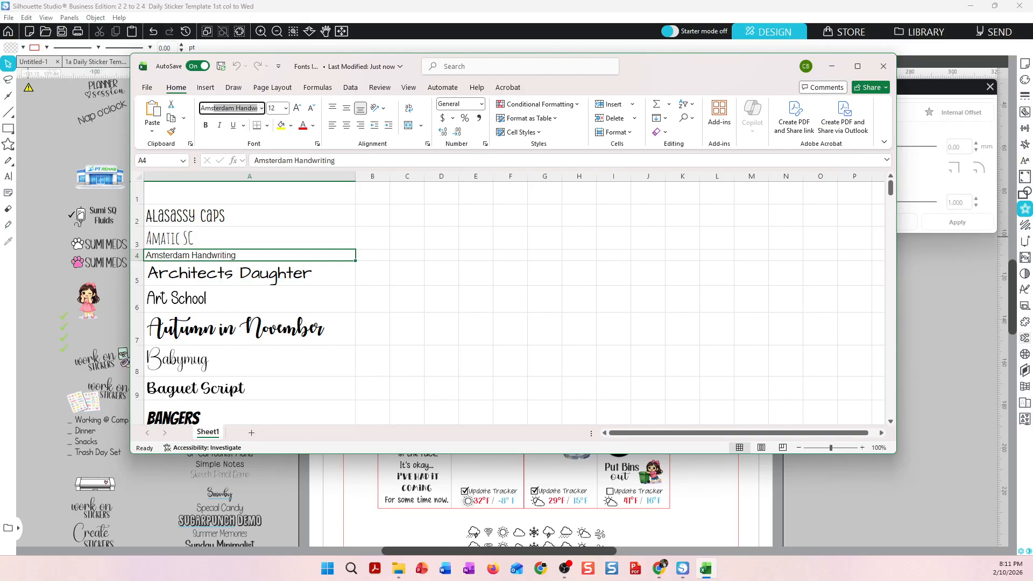
key("Return")
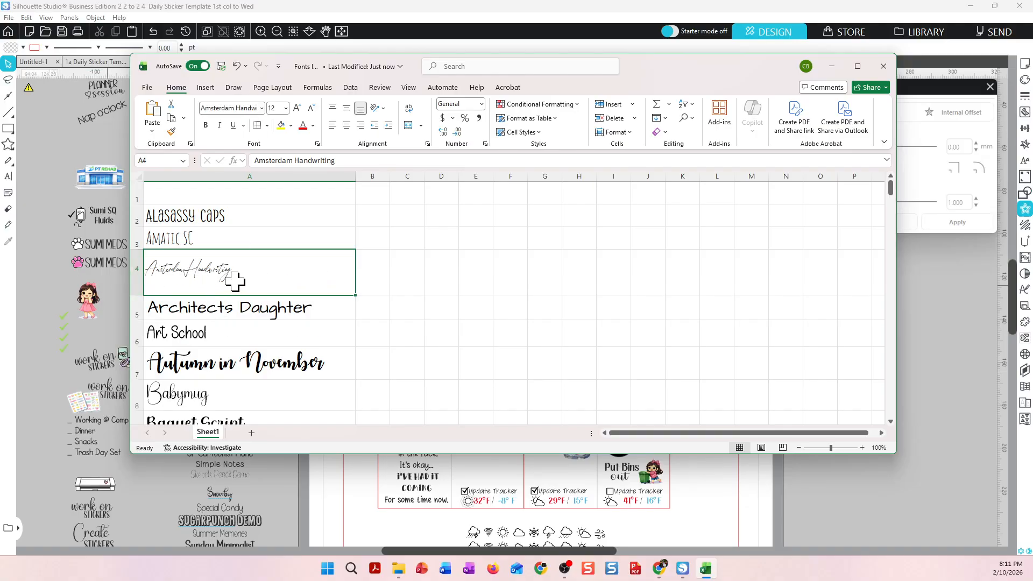
left_click_drag(134, 300, 134, 285)
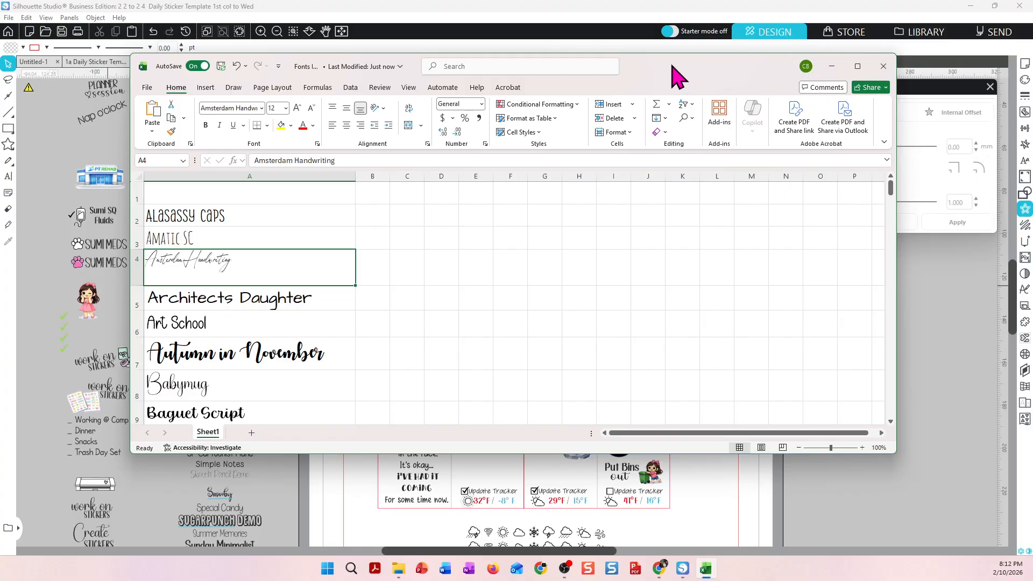
Duplicate the Money-Money font sample onto the 2/10 Tues column, then delete the copy.
left_click_drag(673, 65, 0, 92)
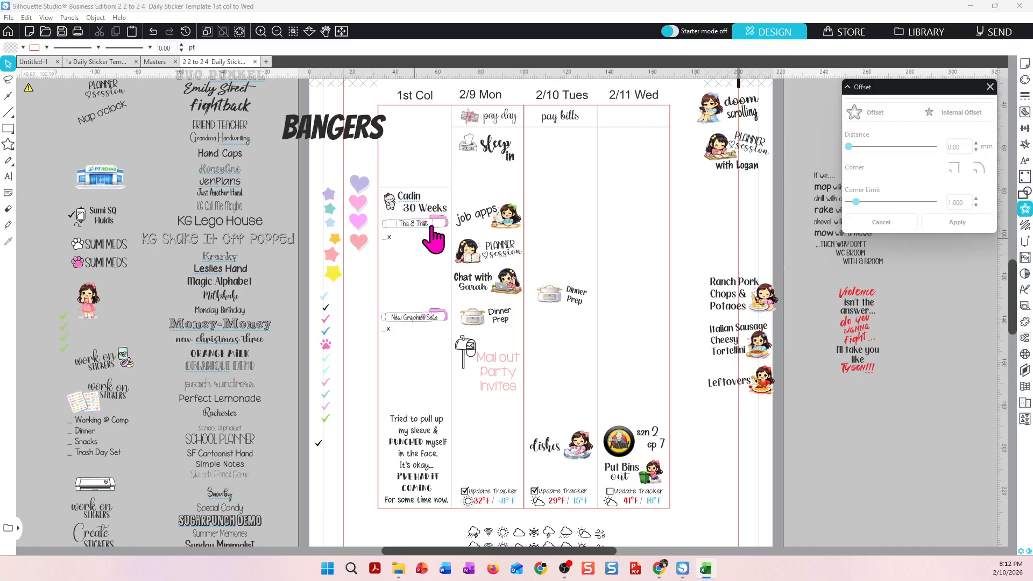
left_click(296, 287)
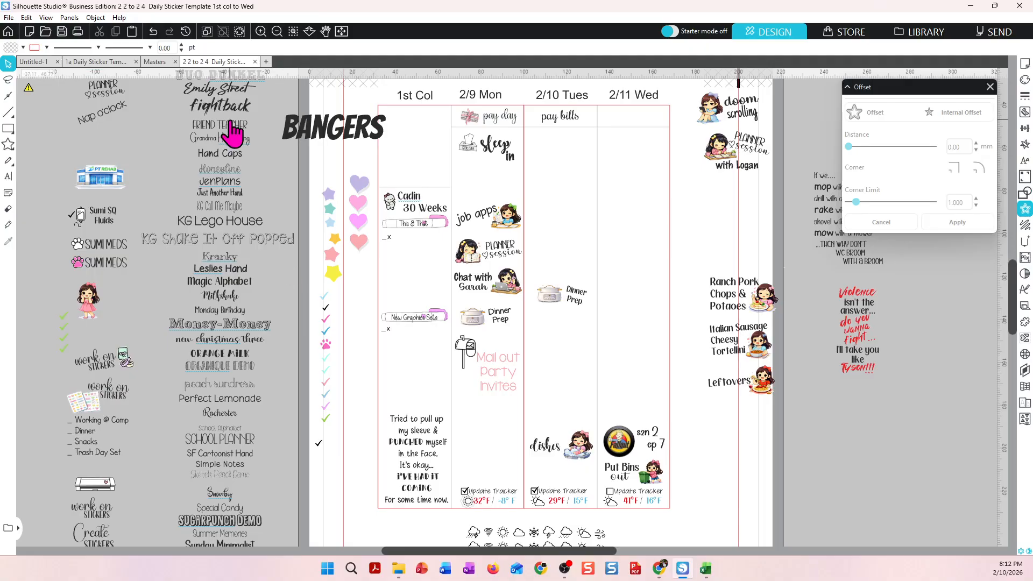
left_click(221, 195)
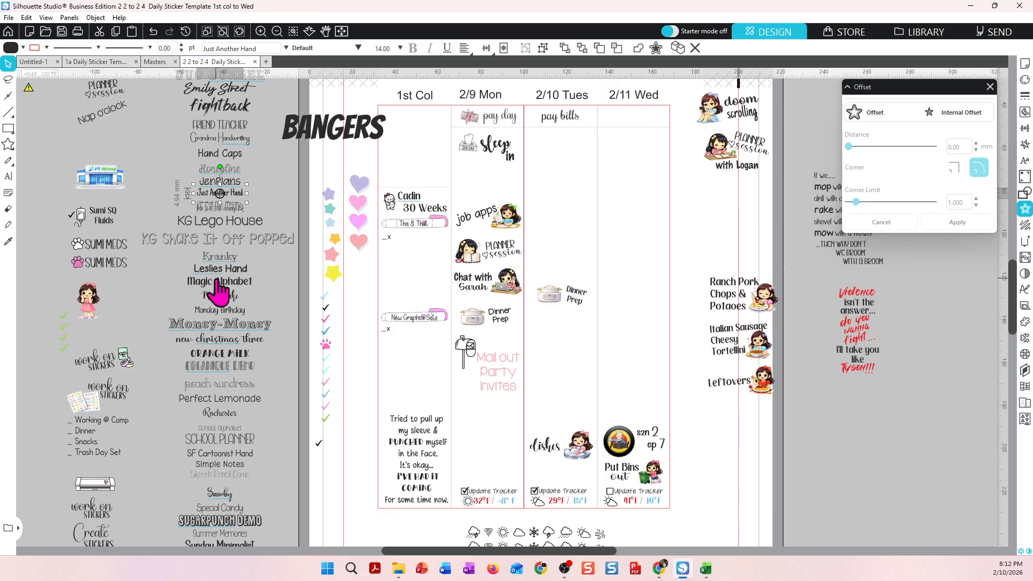
scroll(216, 330, "down", 1)
right_click(215, 329)
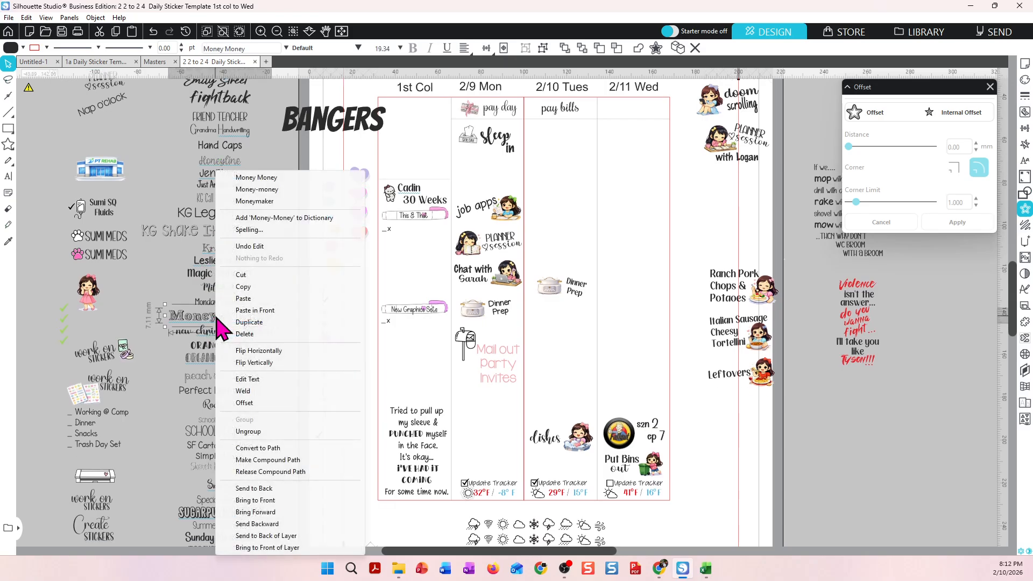
left_click(237, 322)
left_click_drag(242, 334, 599, 335)
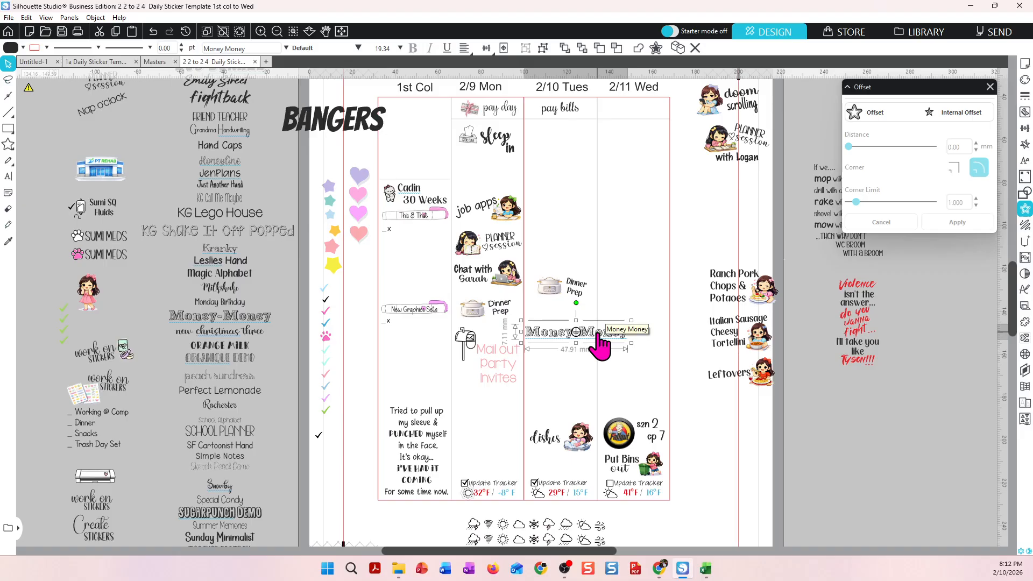
key("Delete")
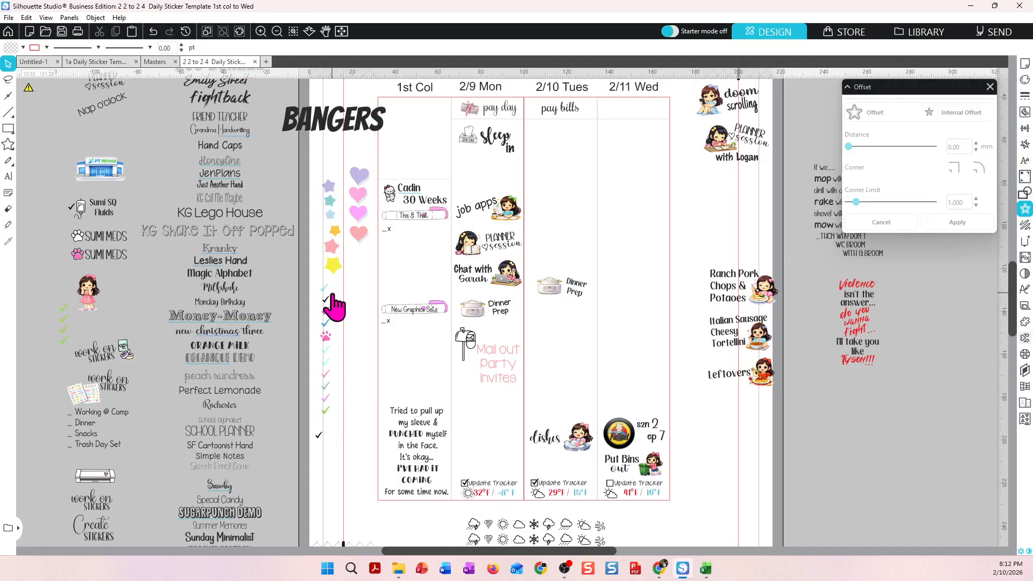
Draw a saw-blade starburst shape about 35 mm wide in the 2/10 Tues column.
left_click(362, 179)
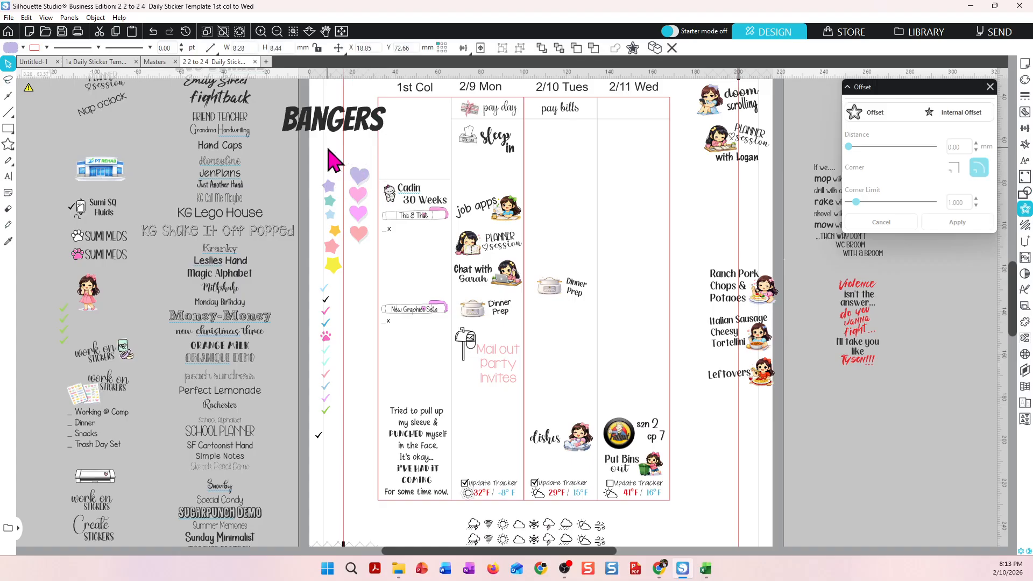
left_click(9, 160)
left_click(16, 144)
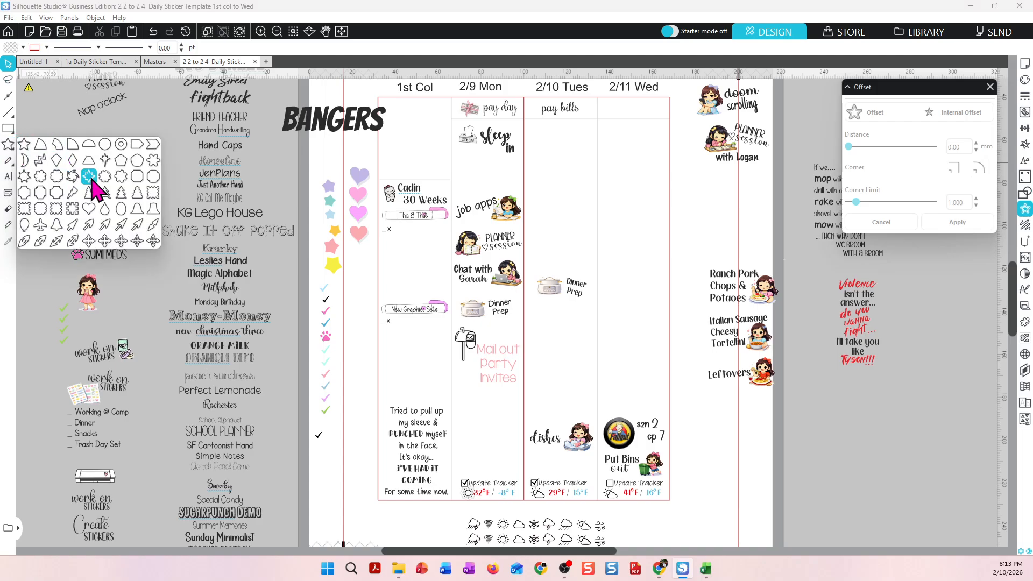
left_click(57, 177)
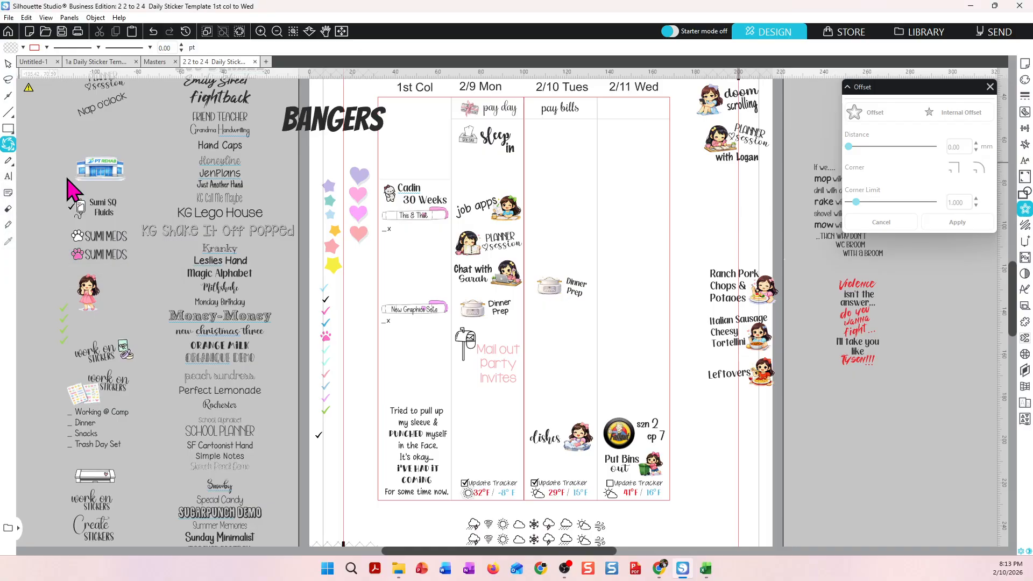
mouse_move(540, 154)
left_mouse_down()
mouse_move(569, 197)
mouse_move(561, 183)
left_mouse_up()
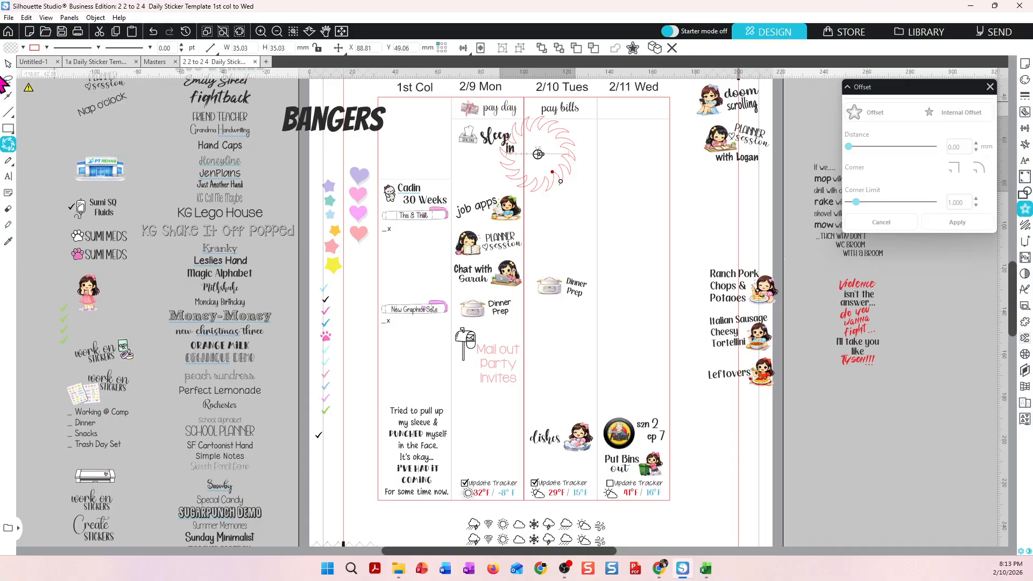
Fill the starburst pink and change its outline colour to match.
left_click(23, 47)
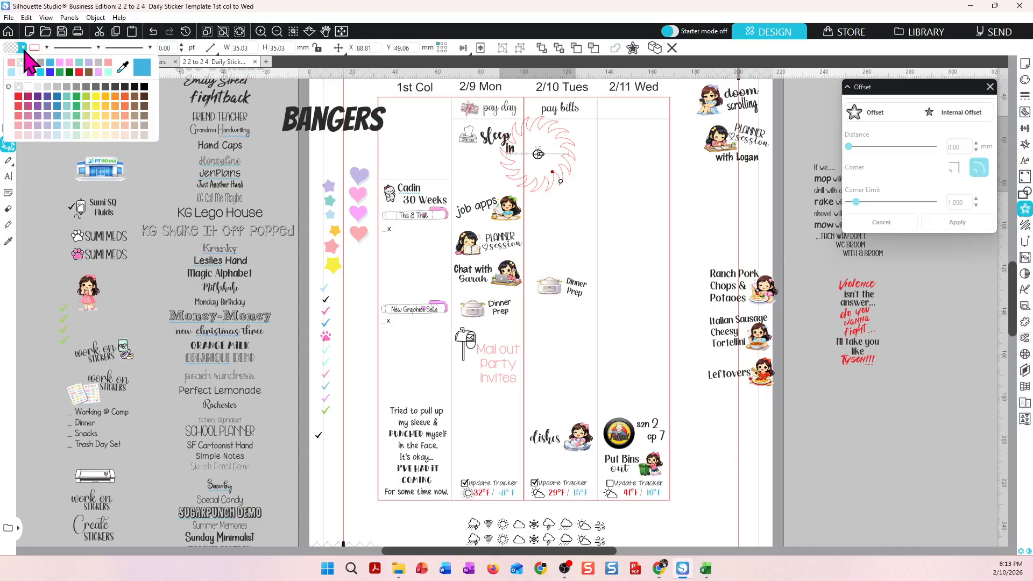
left_click(75, 69)
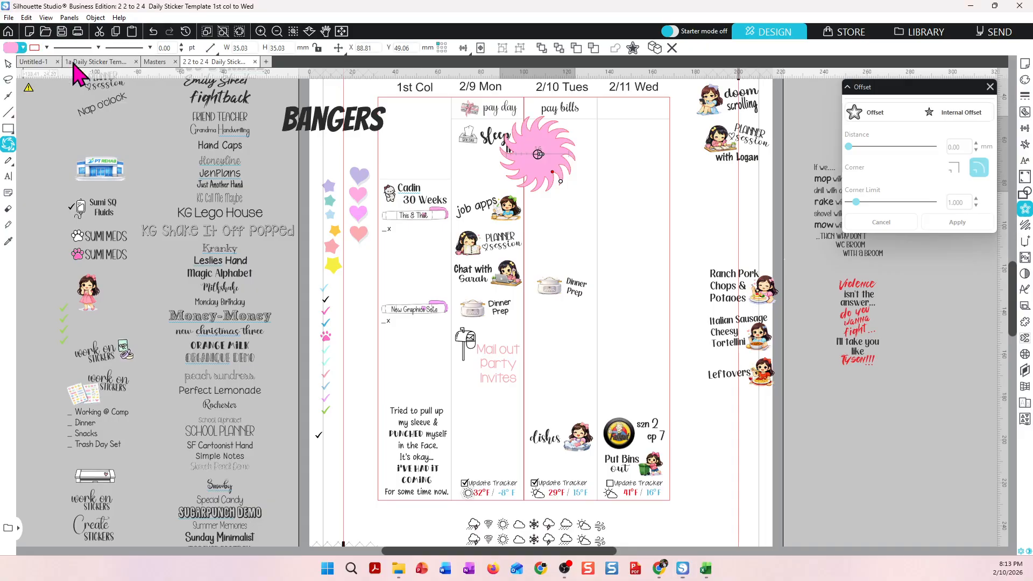
left_click(47, 48)
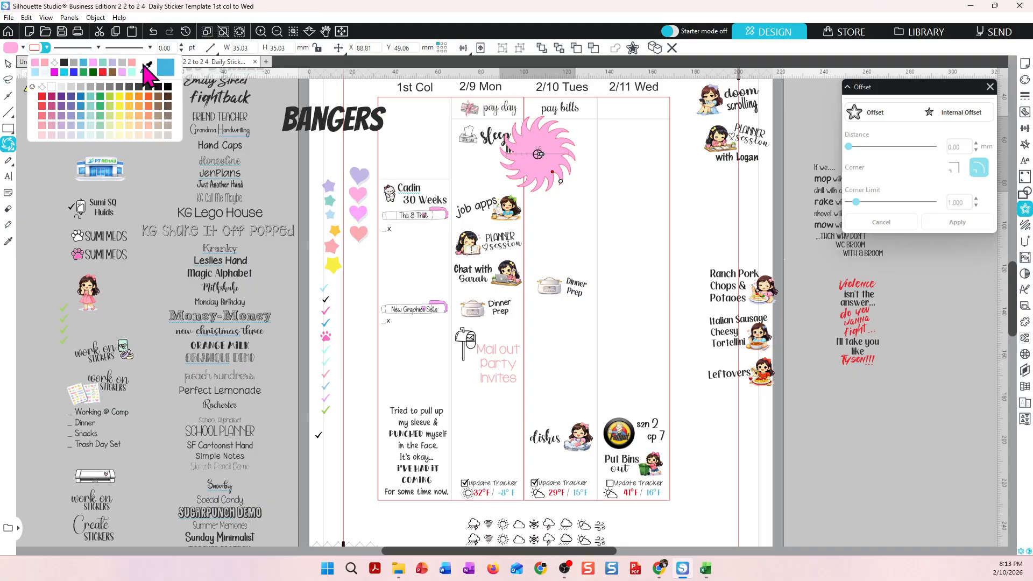
left_click(55, 63)
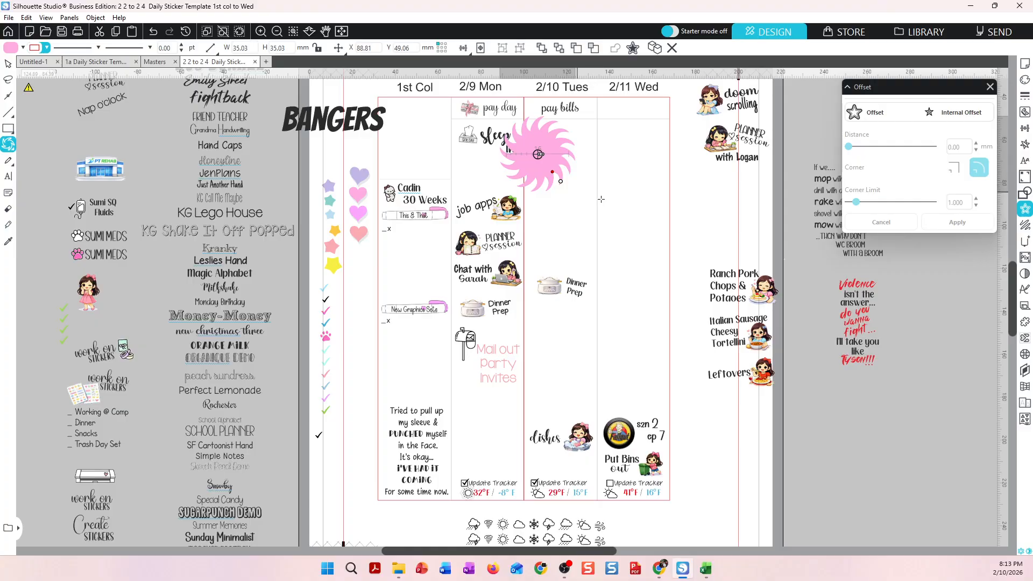
Move the starburst lower within the 2/10 Tues column.
left_click(9, 64)
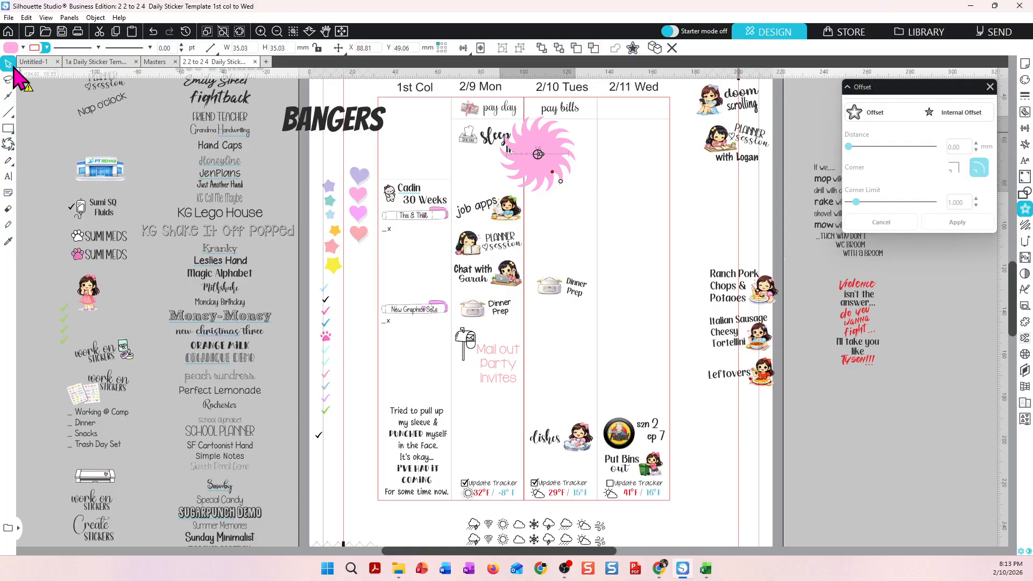
left_click_drag(535, 160, 583, 204)
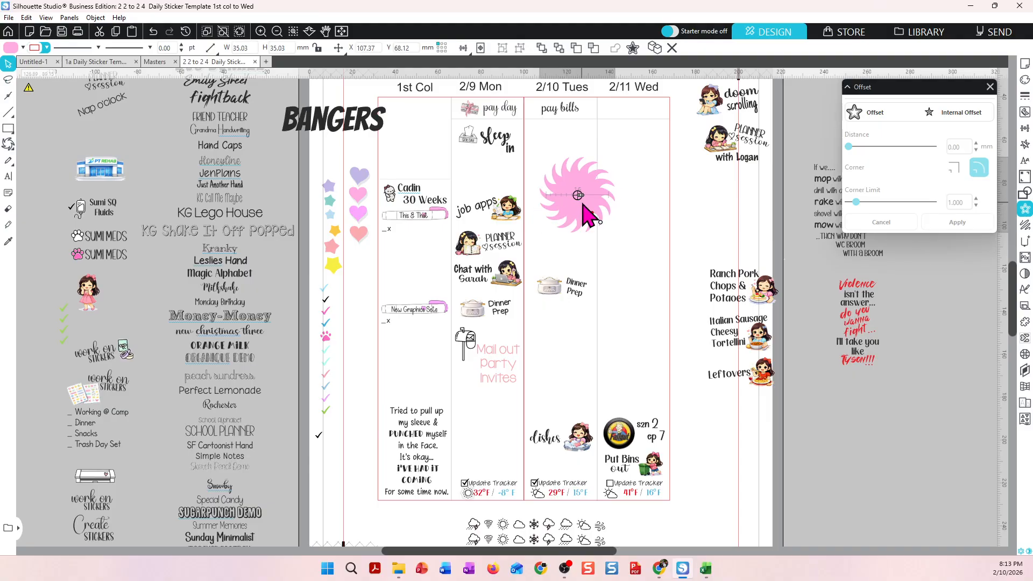
Add a shadow to the starburst with an X offset of 3.00 mm and 59% transparency.
left_click(1024, 82)
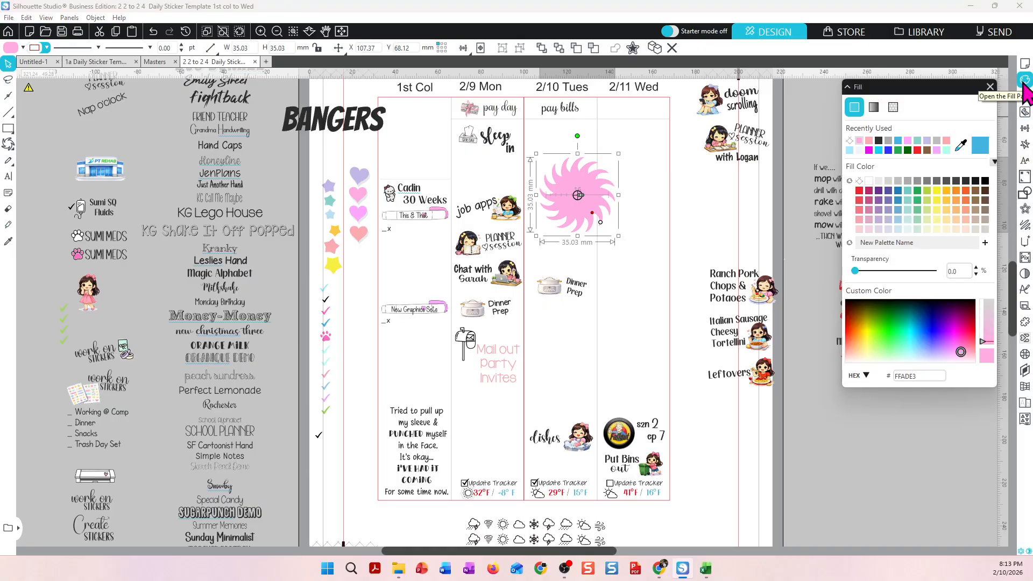
left_click(1024, 100)
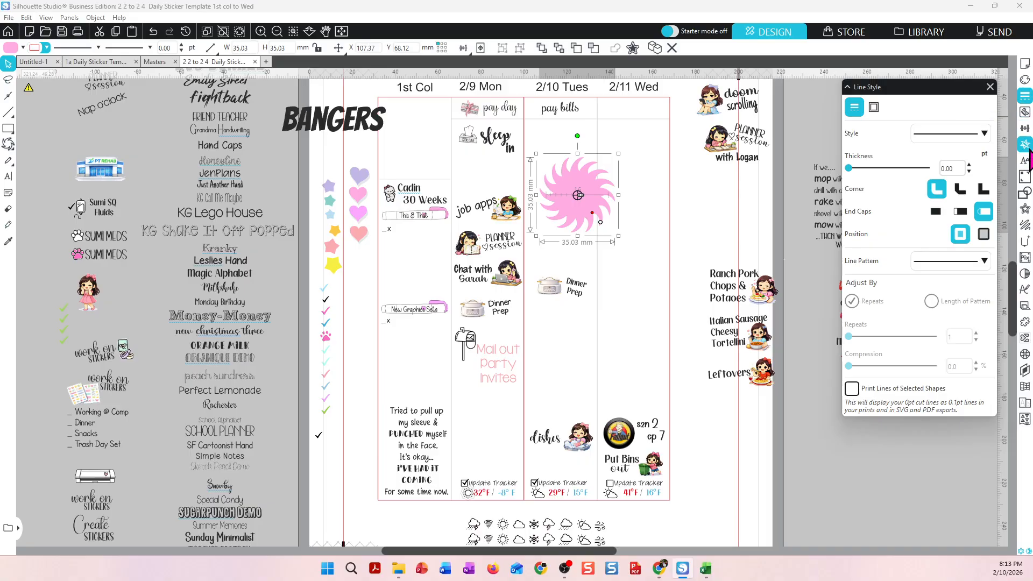
left_click(1026, 198)
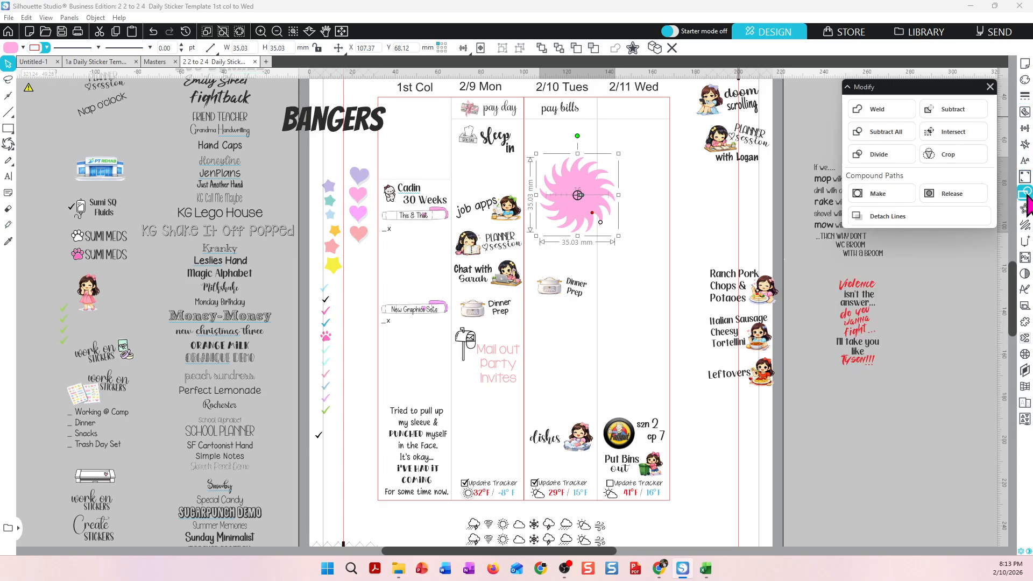
left_click(1026, 273)
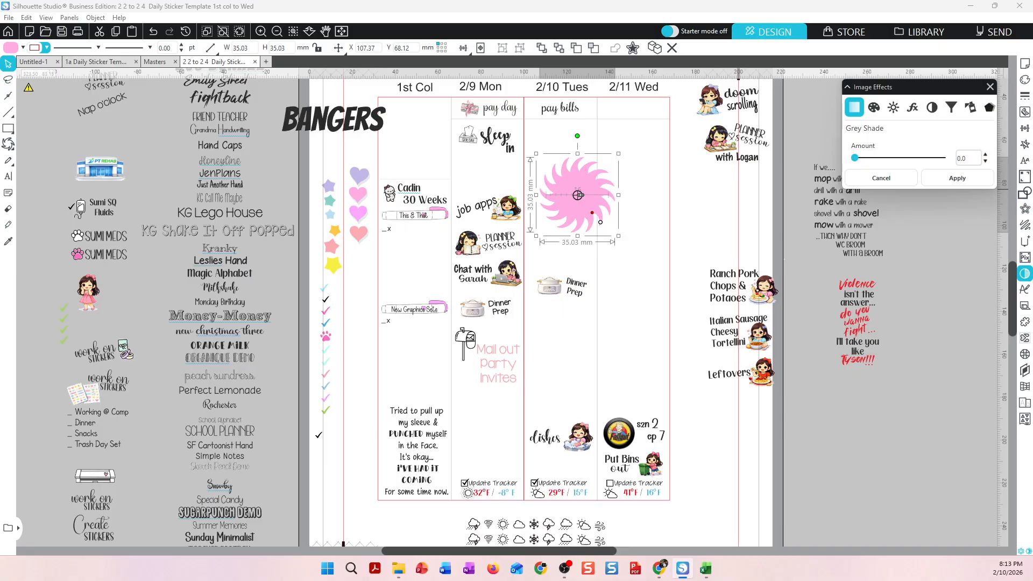
left_click(989, 107)
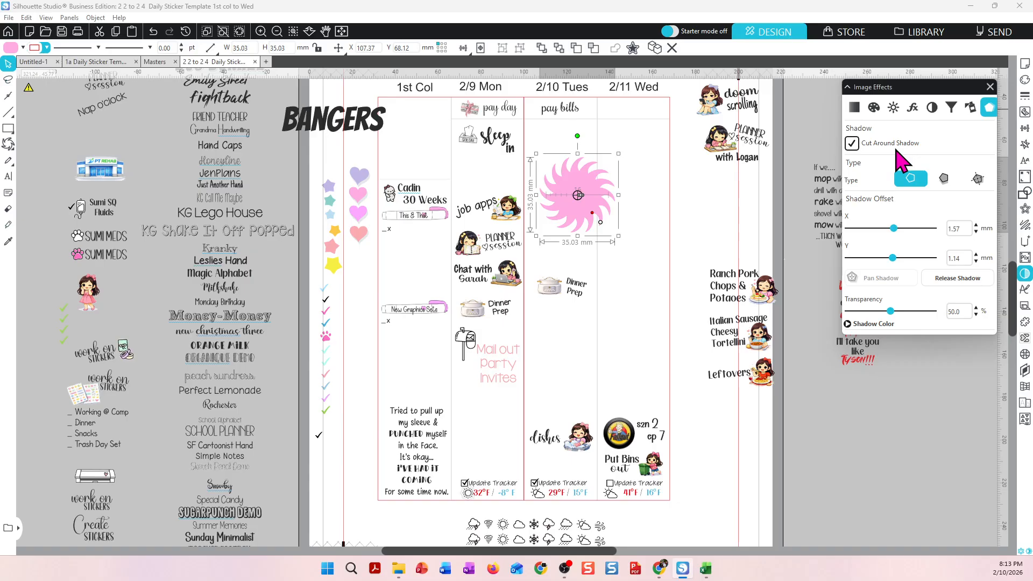
left_click(945, 182)
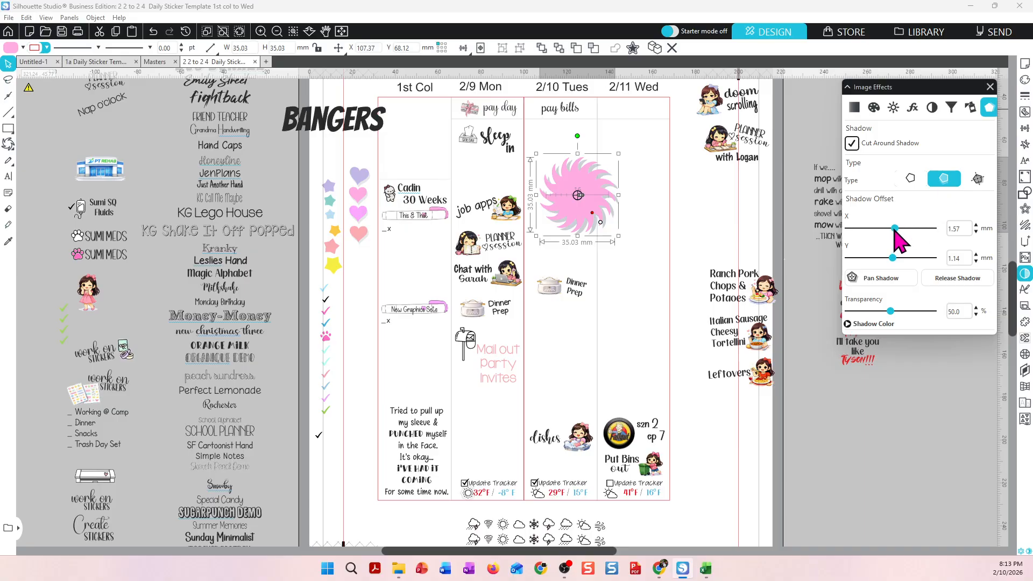
left_click_drag(896, 228, 900, 228)
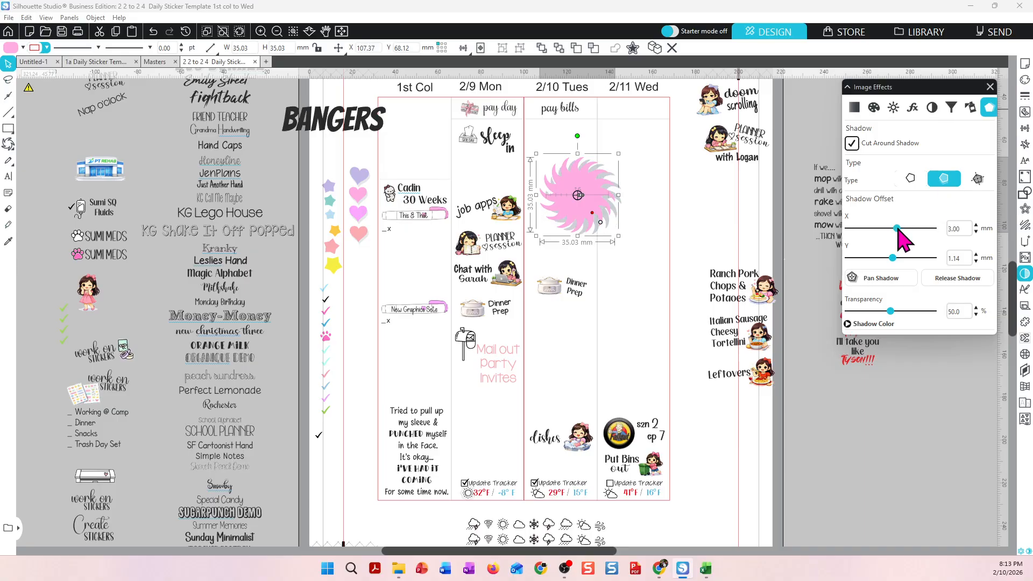
left_click_drag(891, 312, 904, 321)
Move the shadowed starburst off the planner page onto the pasteboard.
mouse_move(586, 215)
left_mouse_down()
mouse_move(657, 218)
mouse_move(650, 244)
mouse_move(593, 224)
left_mouse_up()
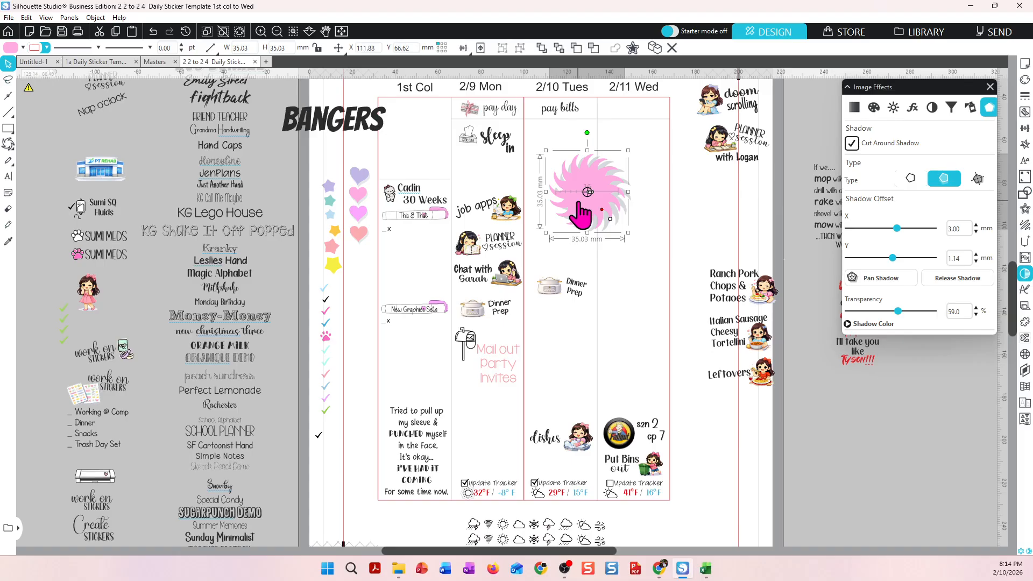
left_click(627, 245)
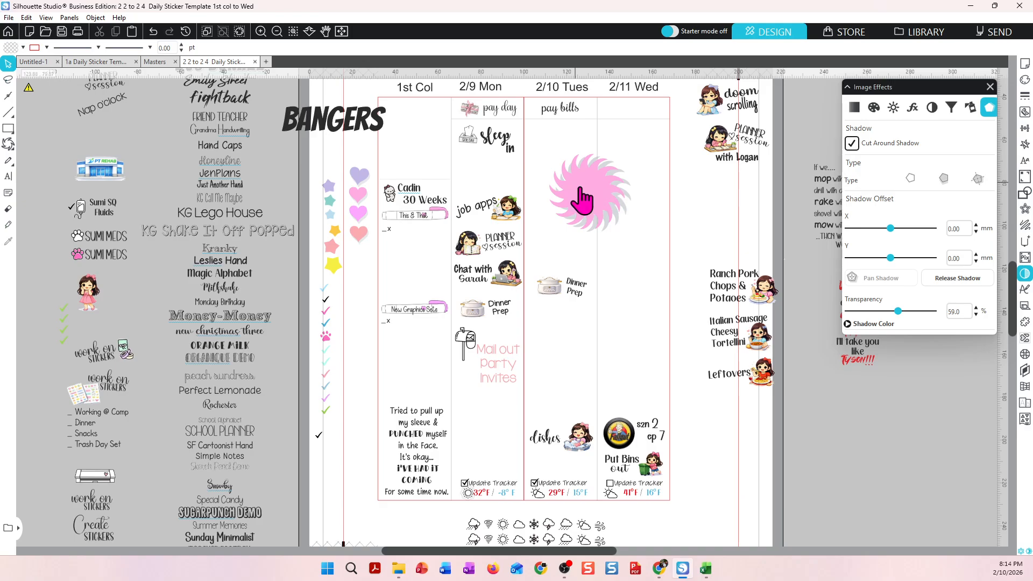
left_click_drag(581, 198, 613, 222)
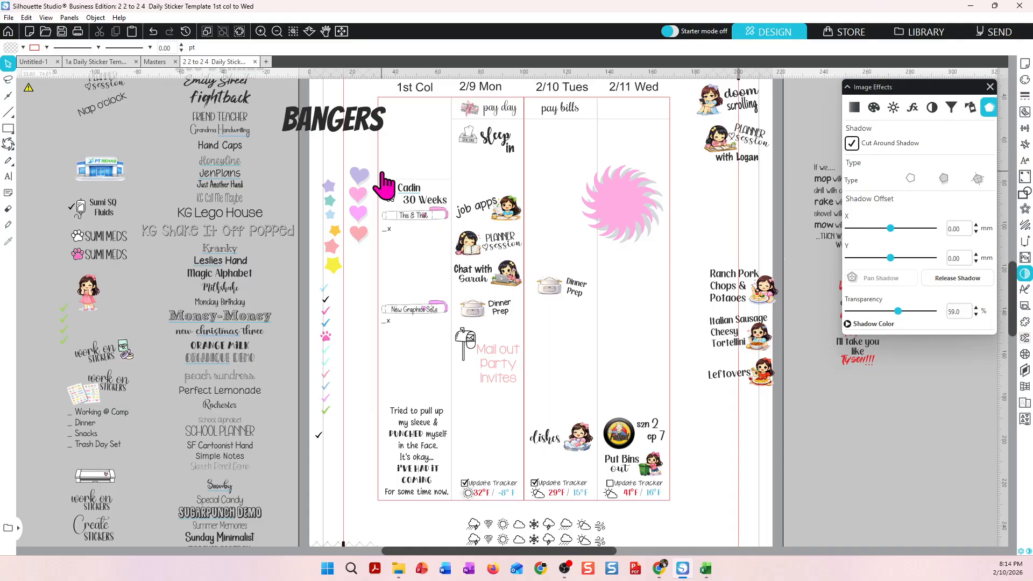
left_click(359, 178)
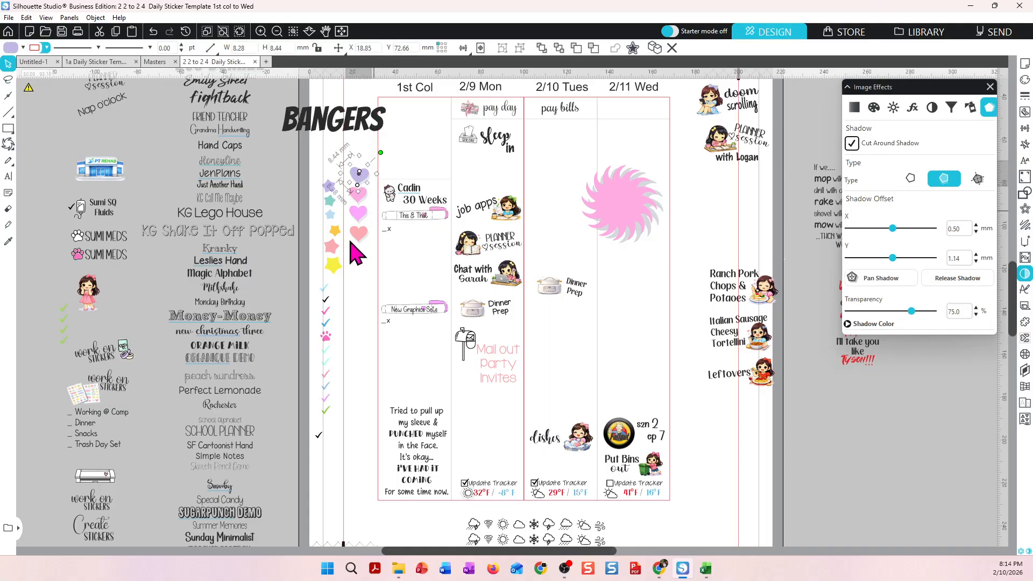
left_click(359, 257)
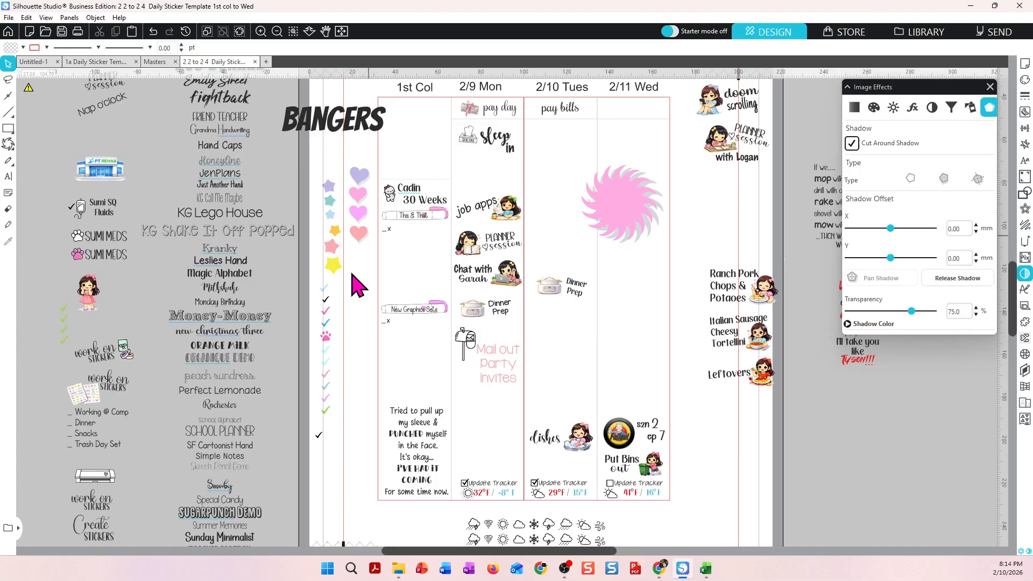
left_click(643, 214)
left_click_drag(602, 228, 894, 506)
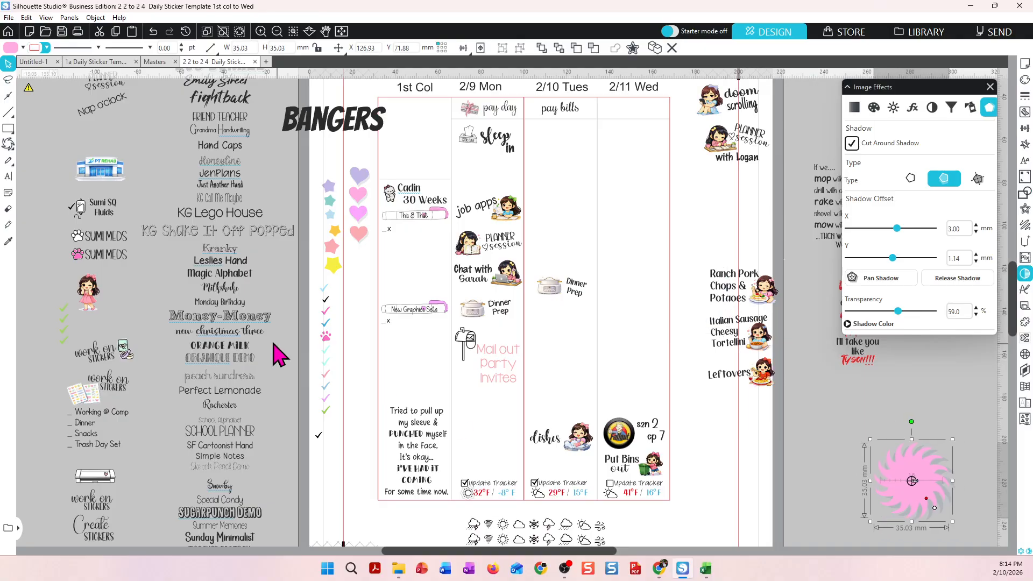
left_click(9, 146)
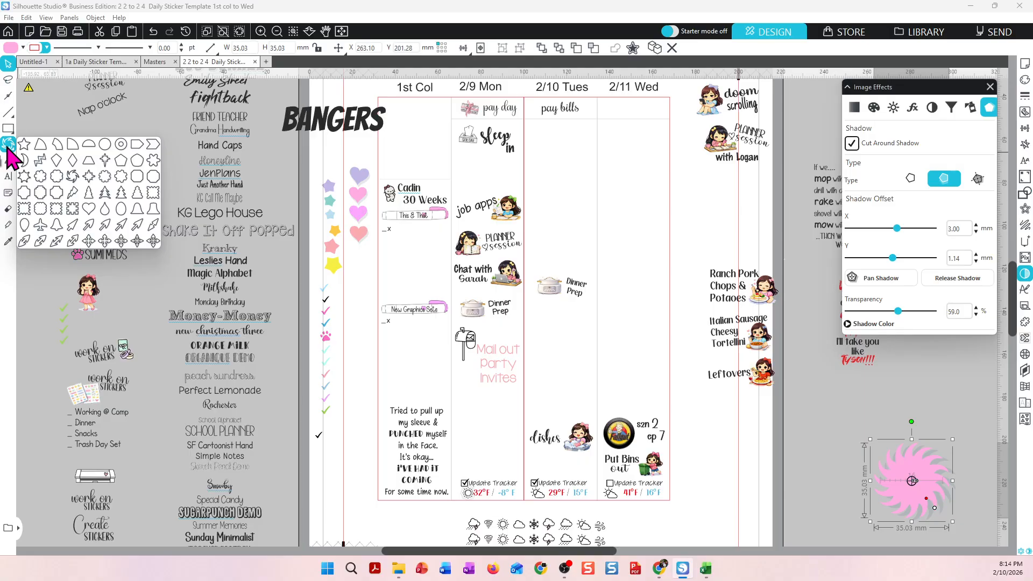
left_click(38, 118)
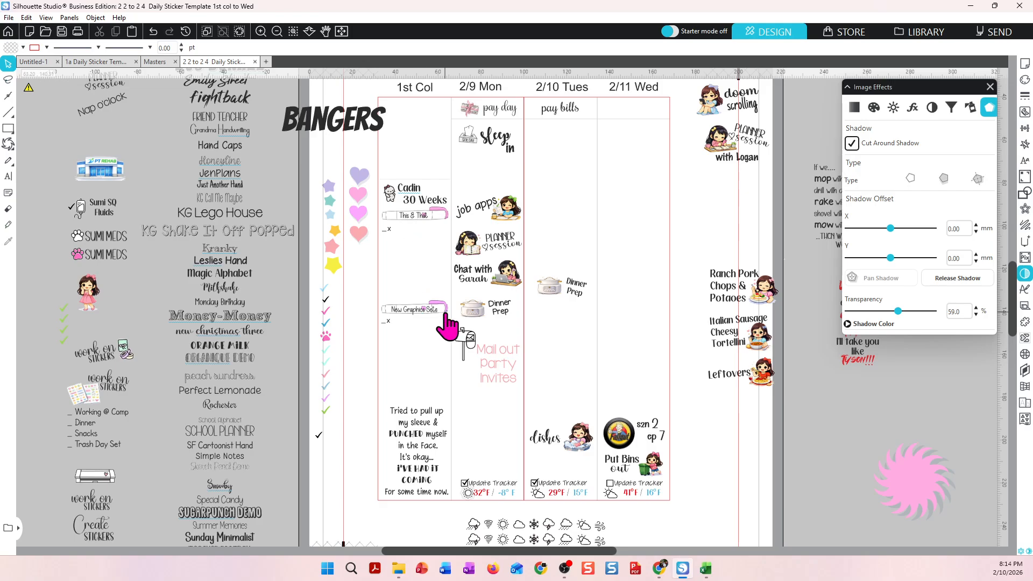
left_click(385, 321)
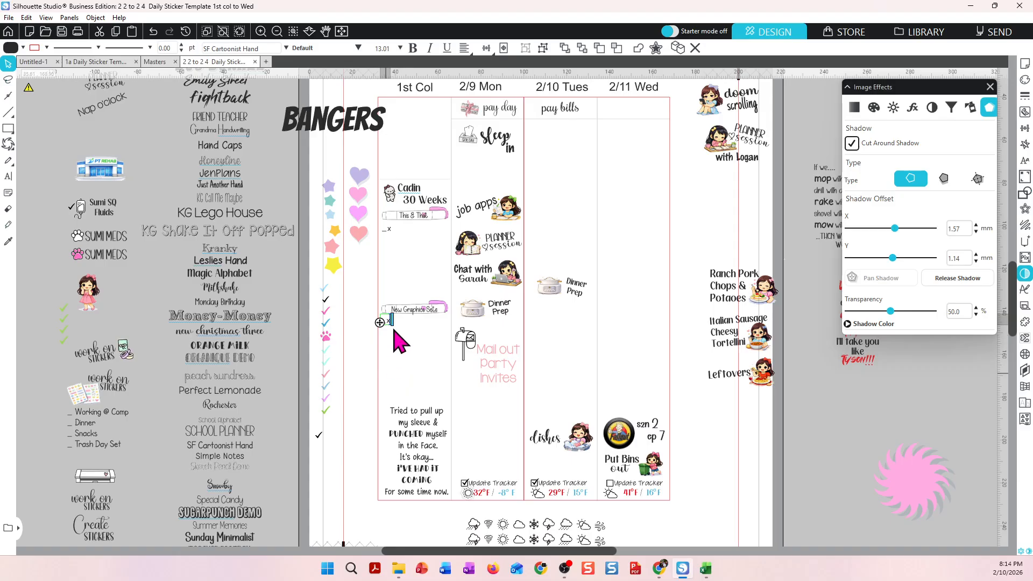
left_click(410, 253)
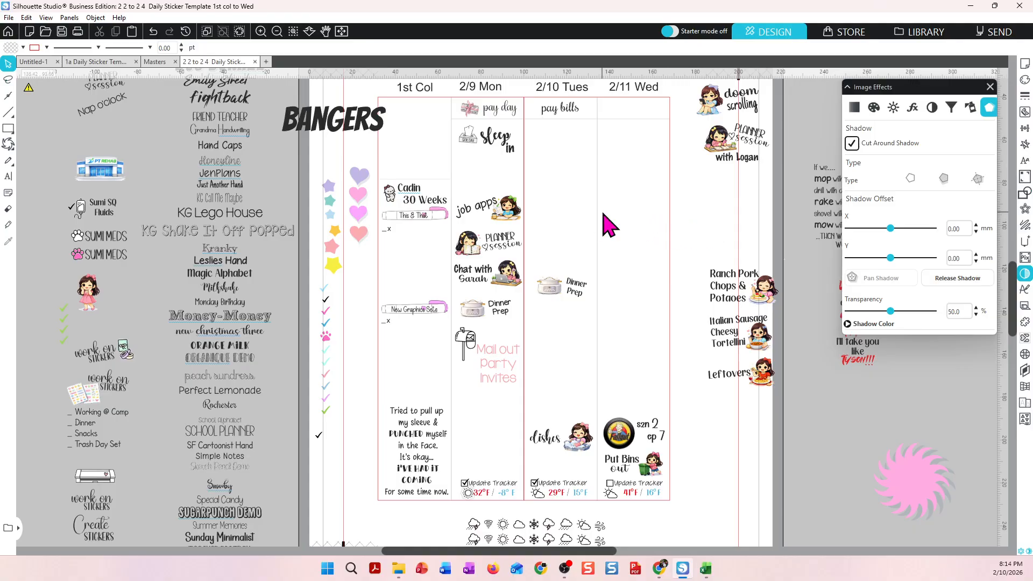
Reposition the Bangers text slightly to the left beside the planner's first column.
scroll(607, 225, "down", 1)
scroll(606, 225, "down", 1)
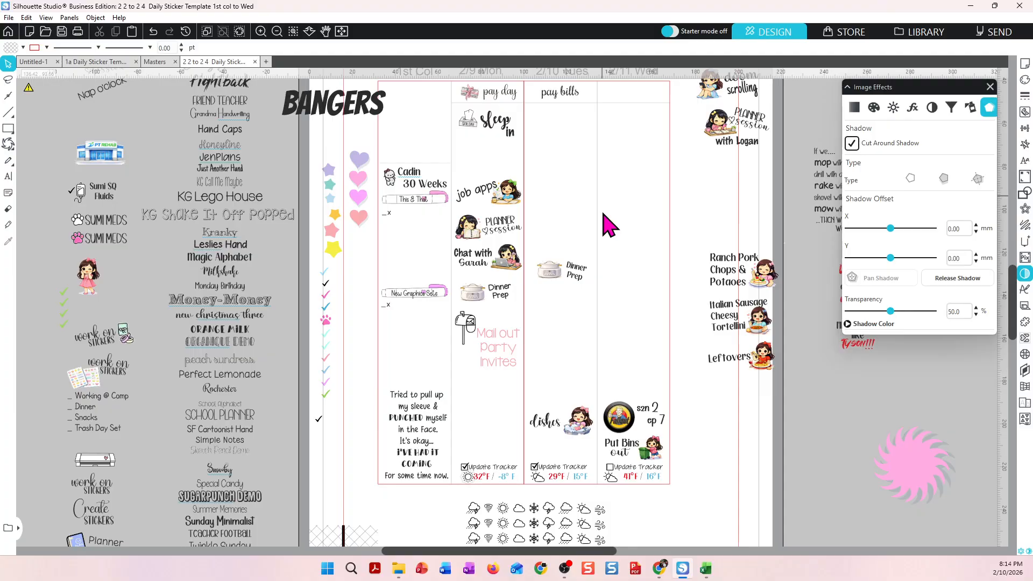
scroll(607, 225, "up", 1)
scroll(607, 225, "up", 2)
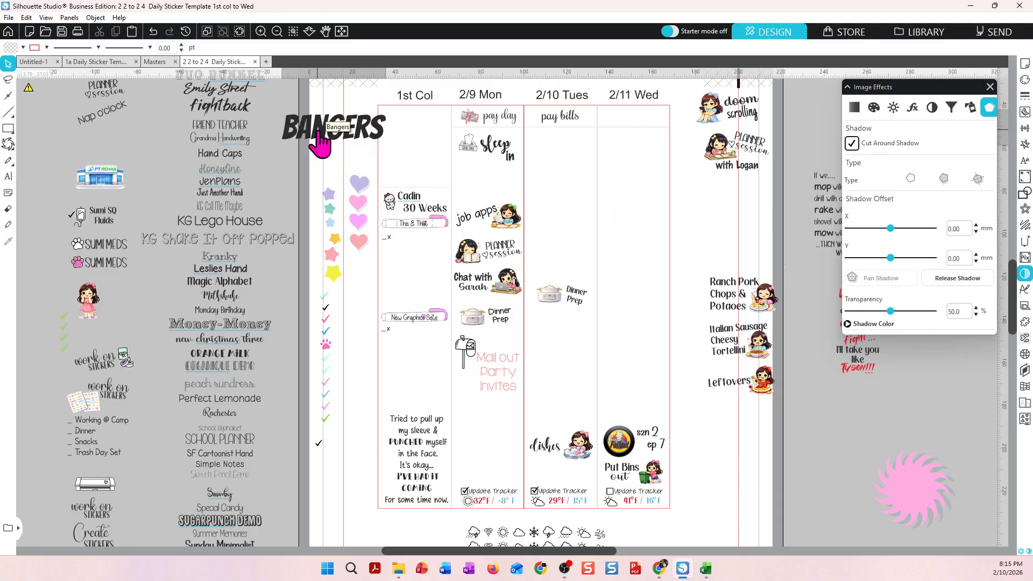
left_click_drag(318, 131, 304, 132)
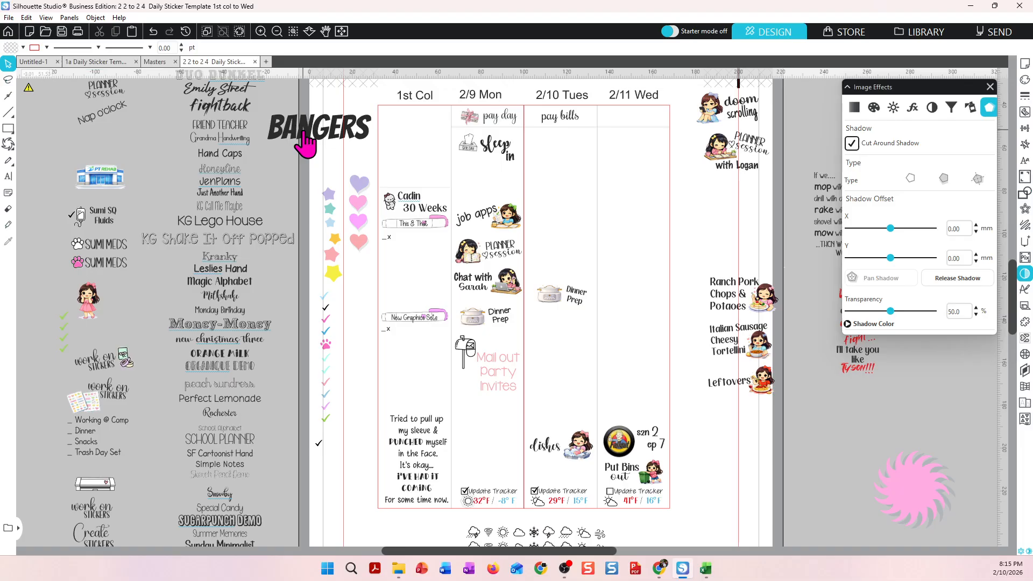
mouse_move(304, 142)
left_mouse_down()
mouse_move(397, 170)
mouse_move(312, 145)
left_mouse_up()
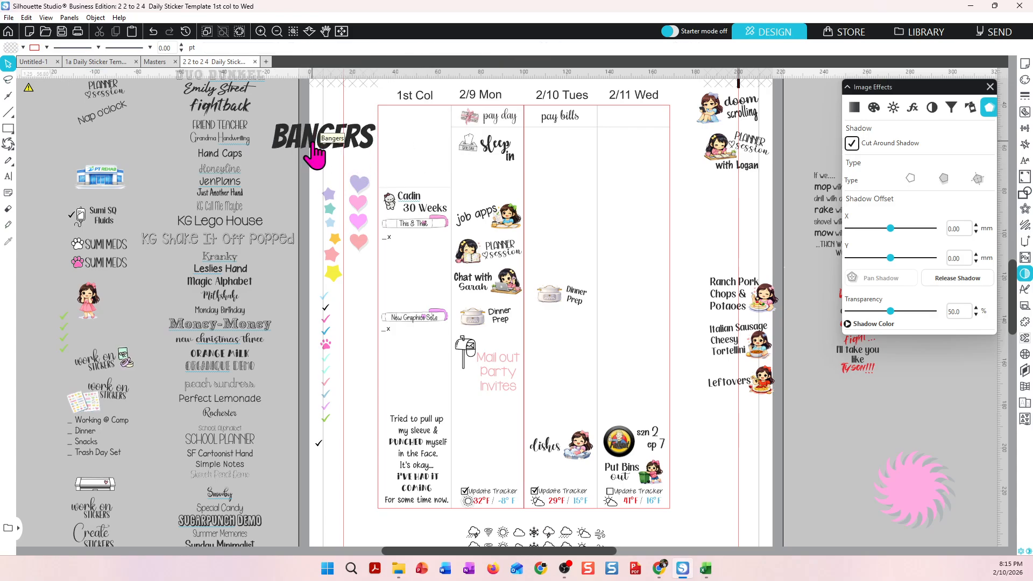